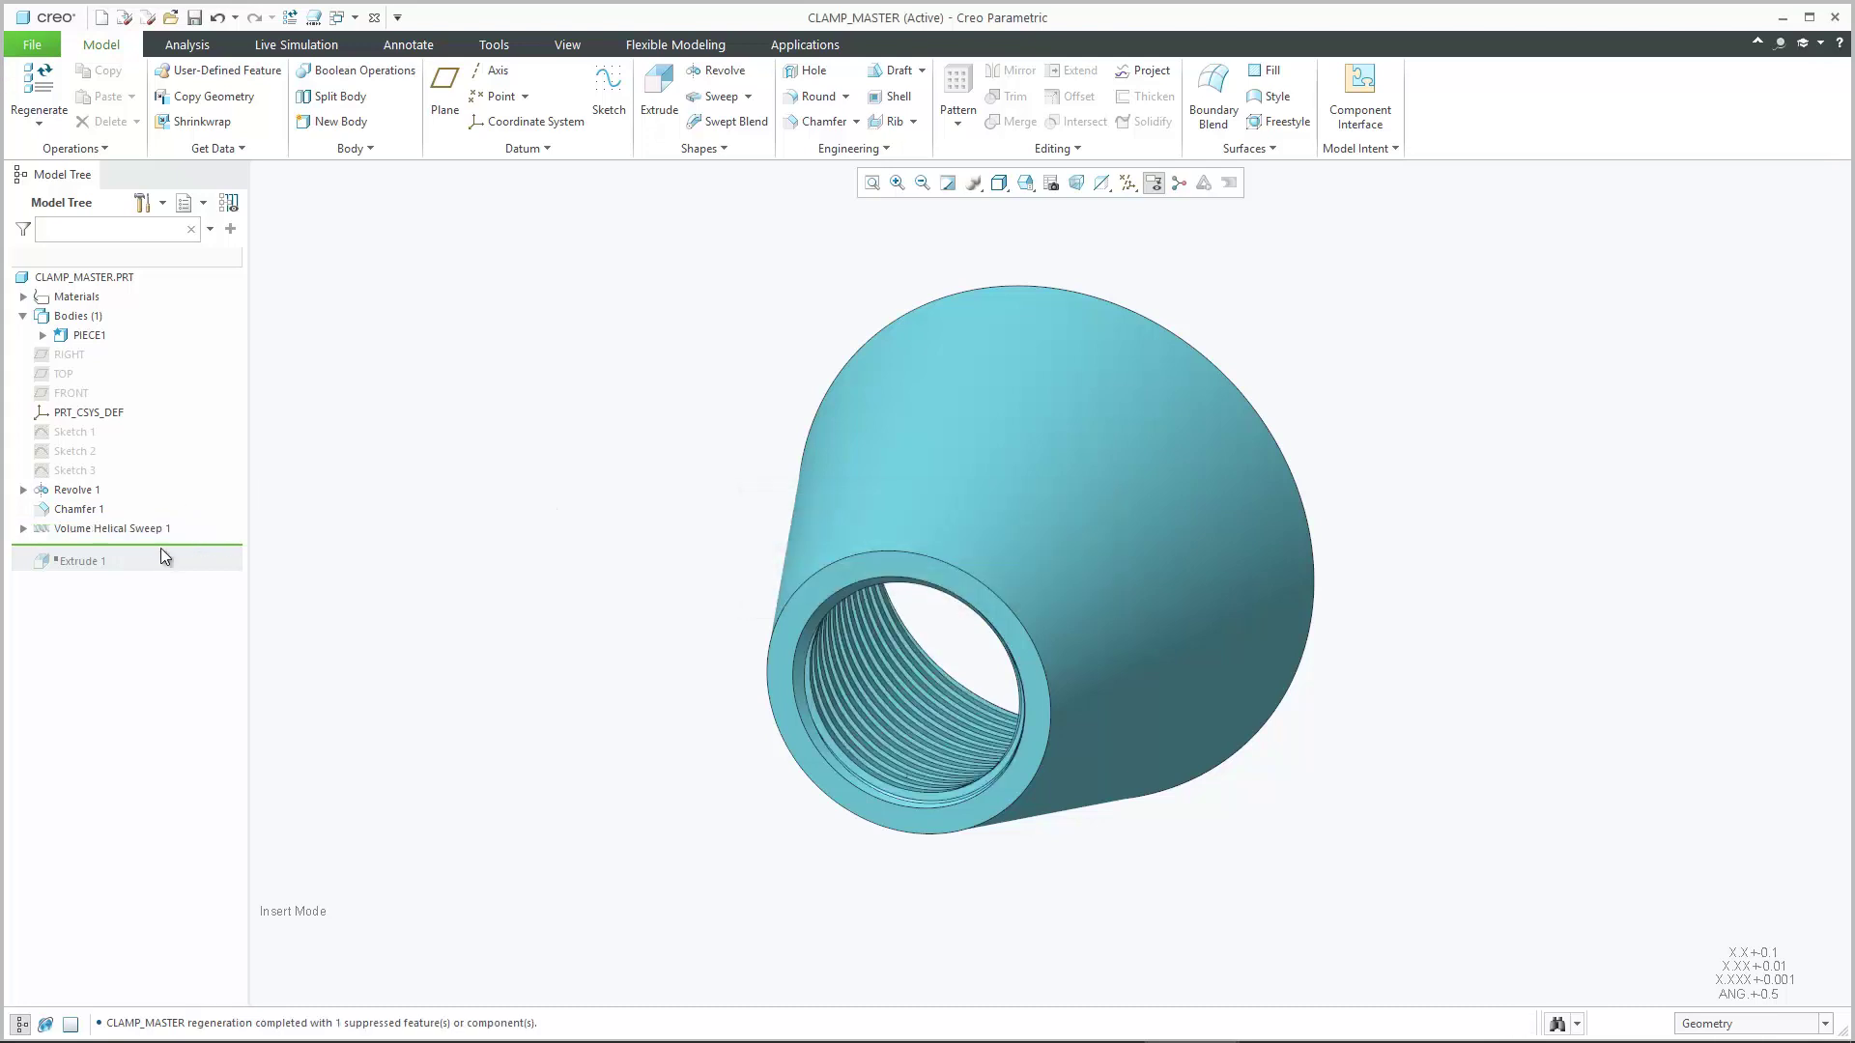
Roll forward past the slot cut and split PIECE1 by volume at the slot surface
{"action": "left_click_drag", "start_coordinate": [161, 547], "coordinate": [164, 570]}
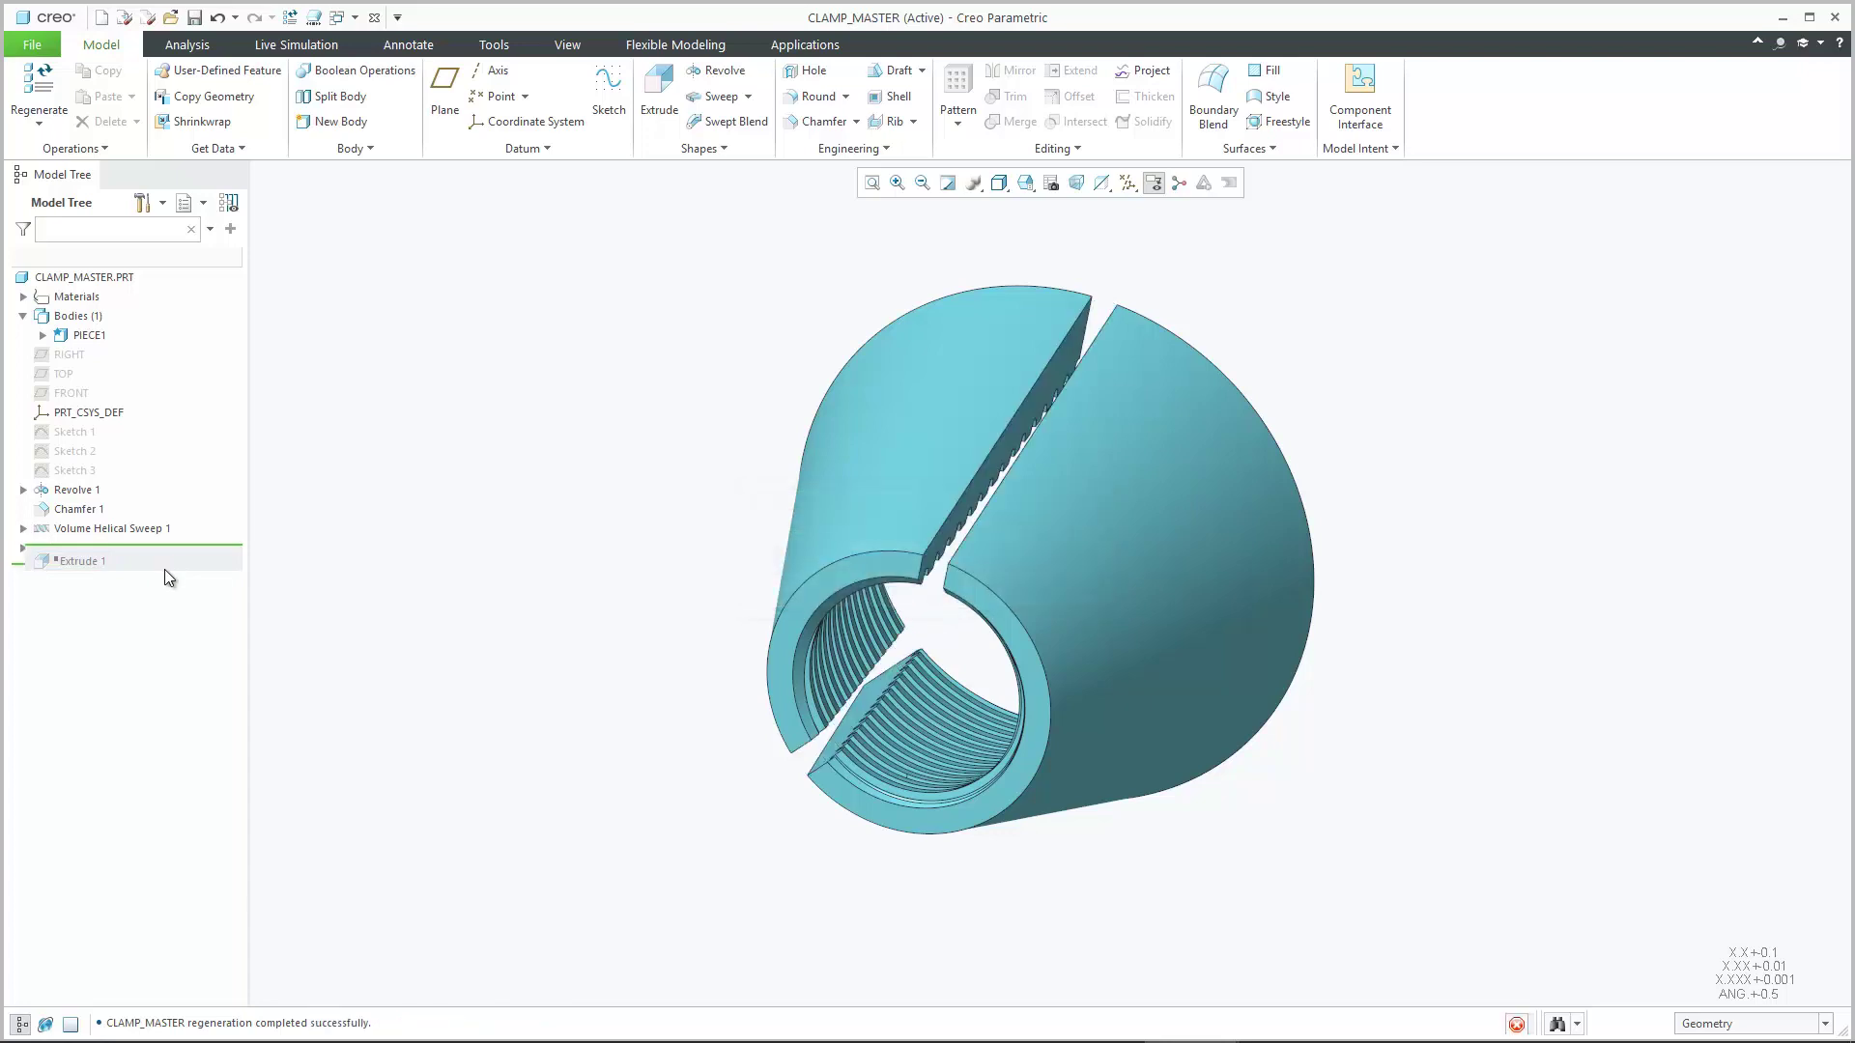
{"action": "left_click", "coordinate": [93, 340]}
{"action": "left_click", "coordinate": [174, 226]}
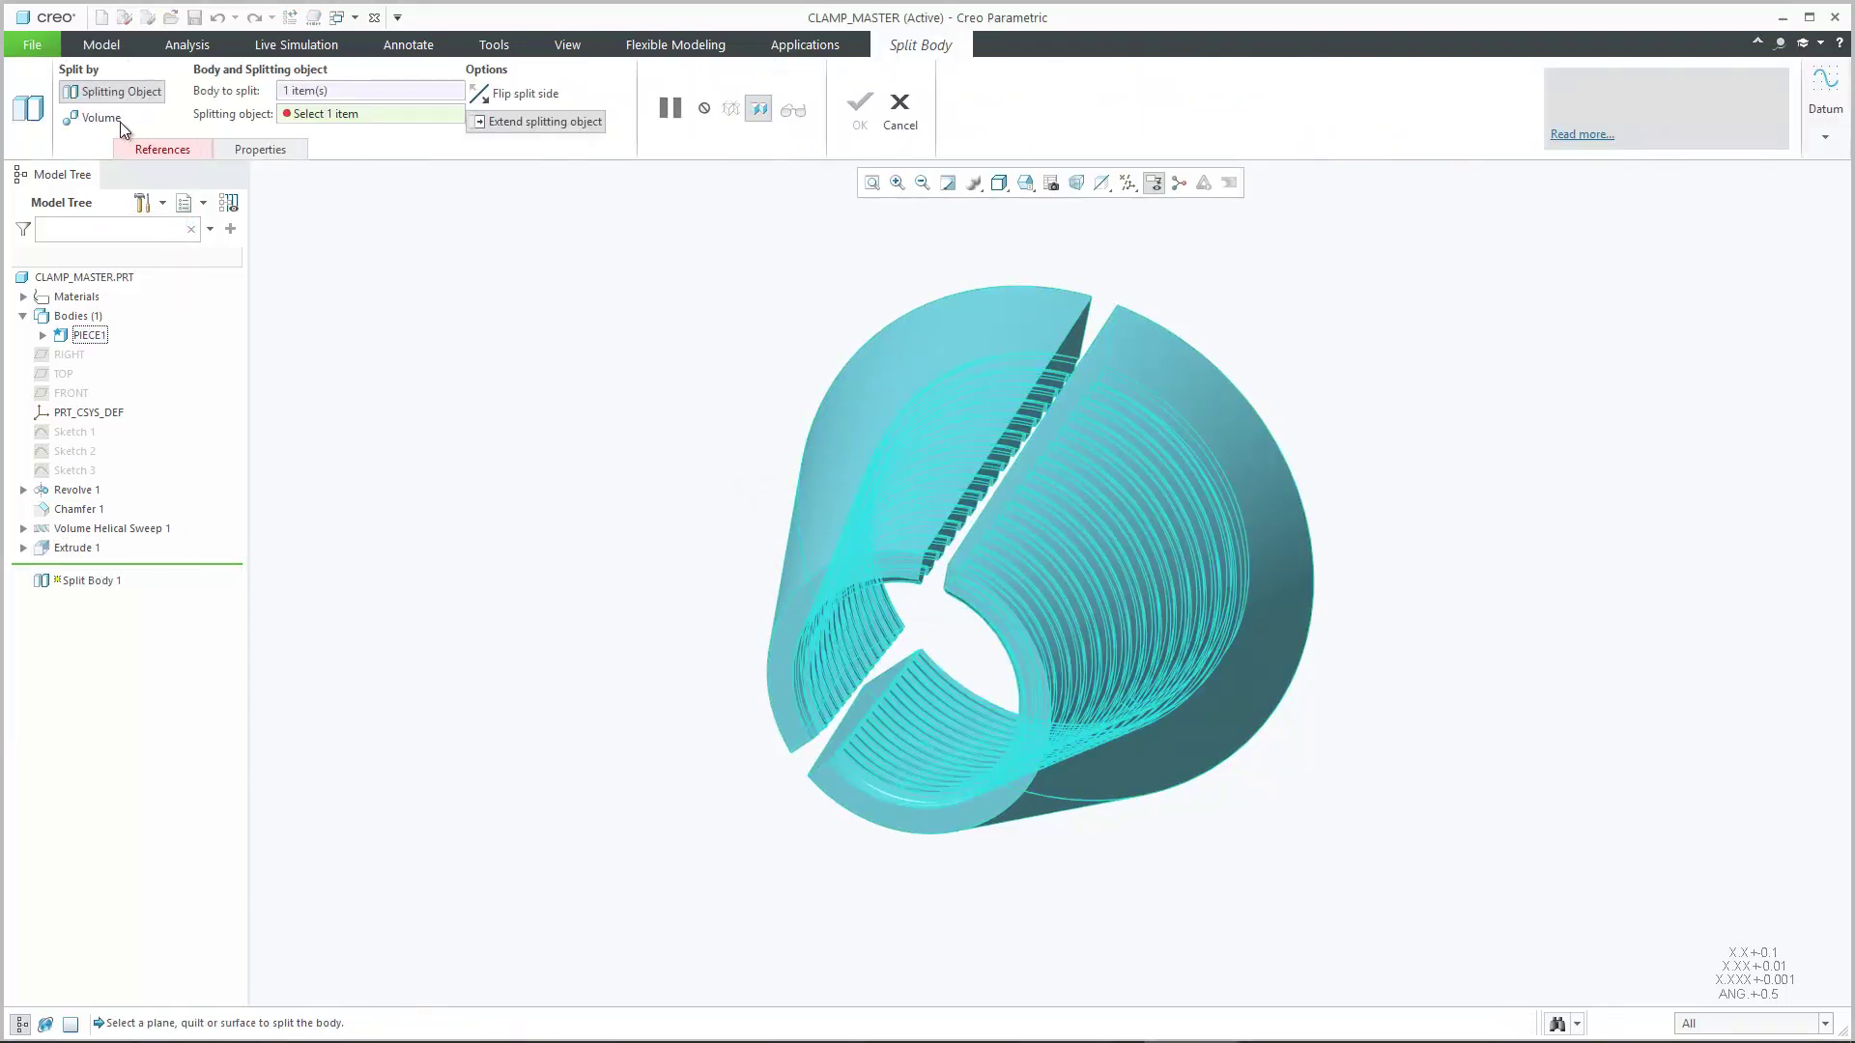
{"action": "left_click", "coordinate": [102, 118]}
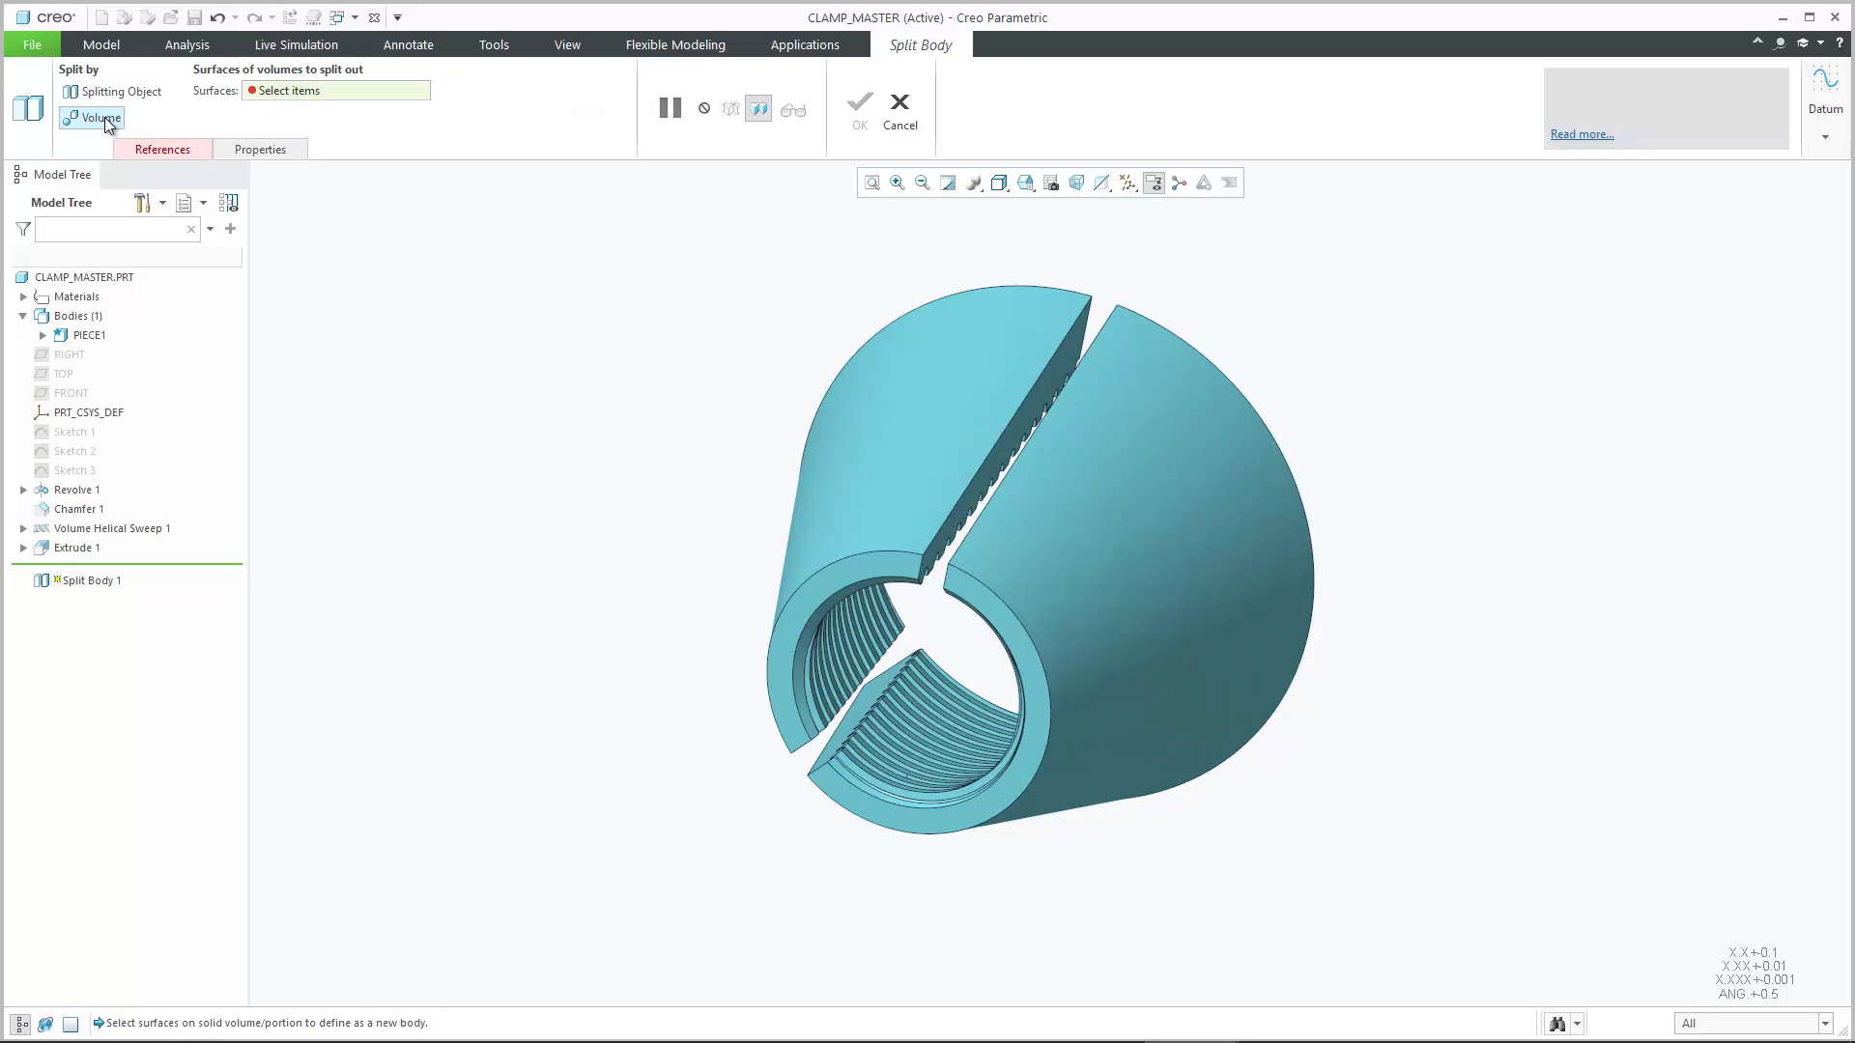
{"action": "left_click", "coordinate": [1056, 363]}
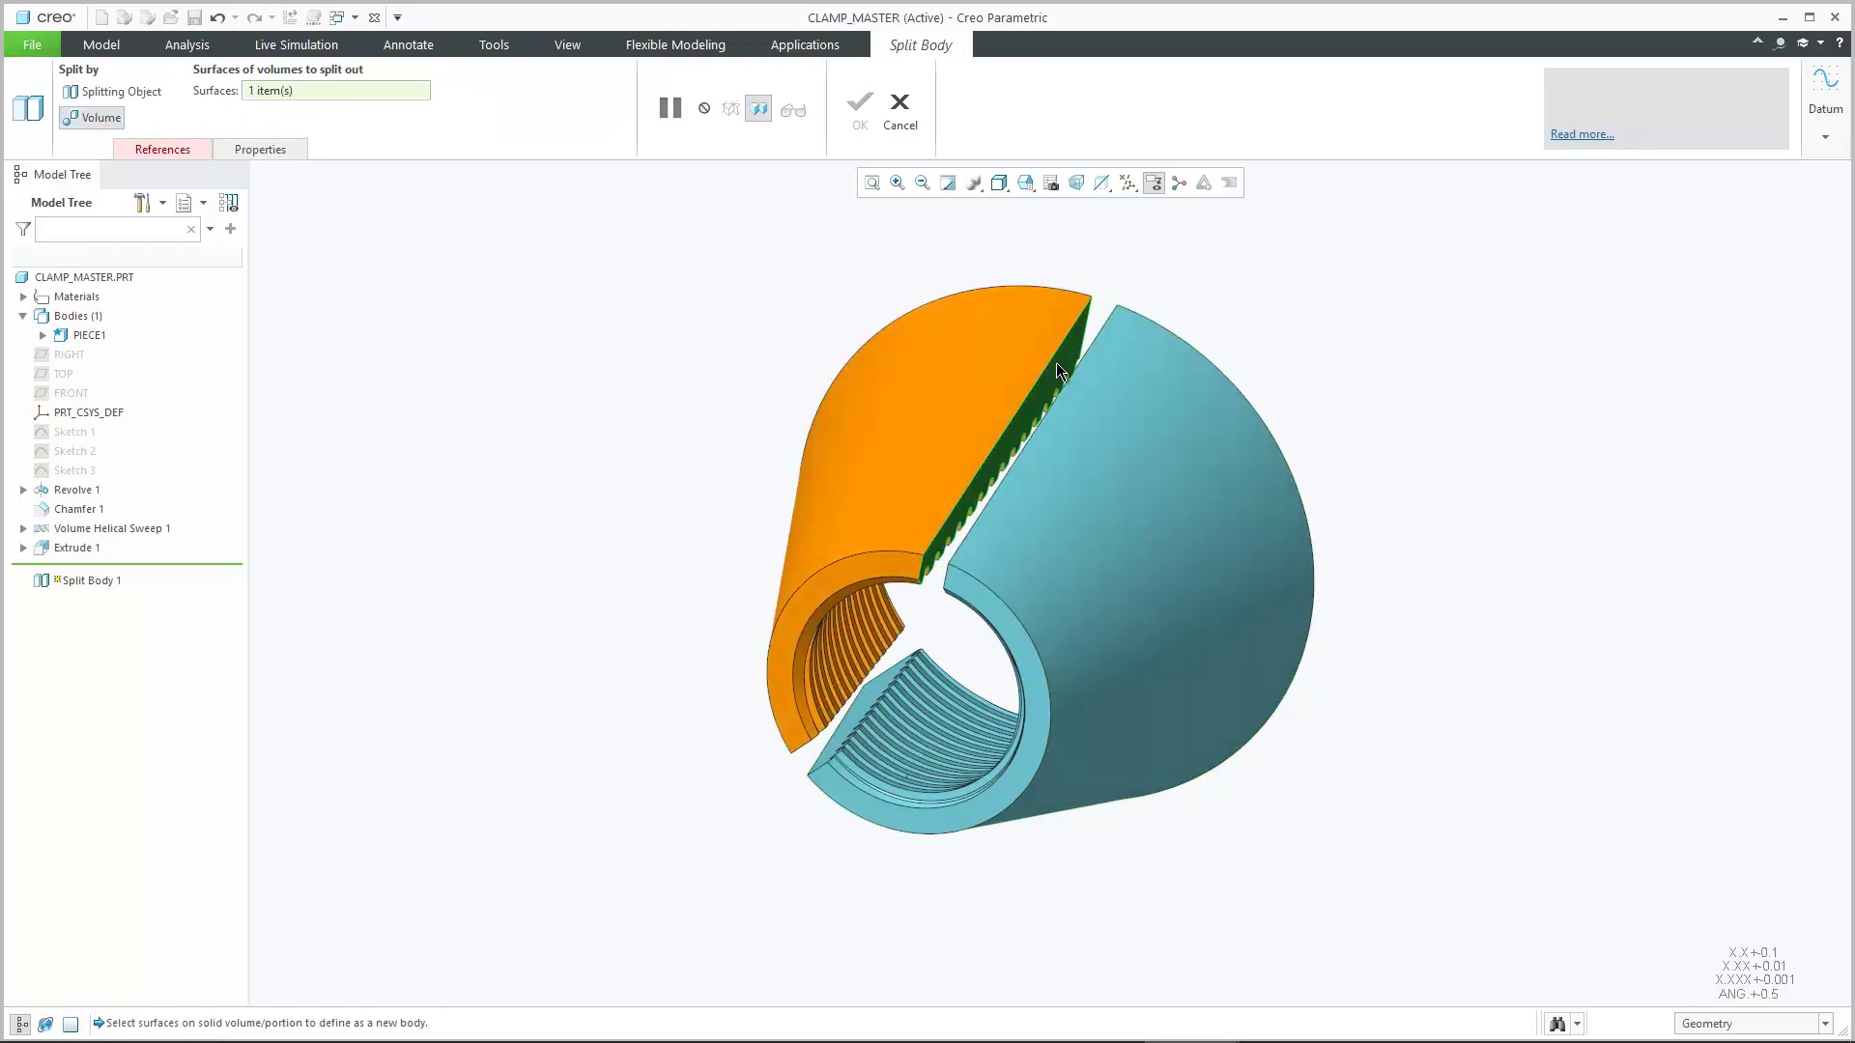
{"action": "middle_click", "coordinate": [723, 292]}
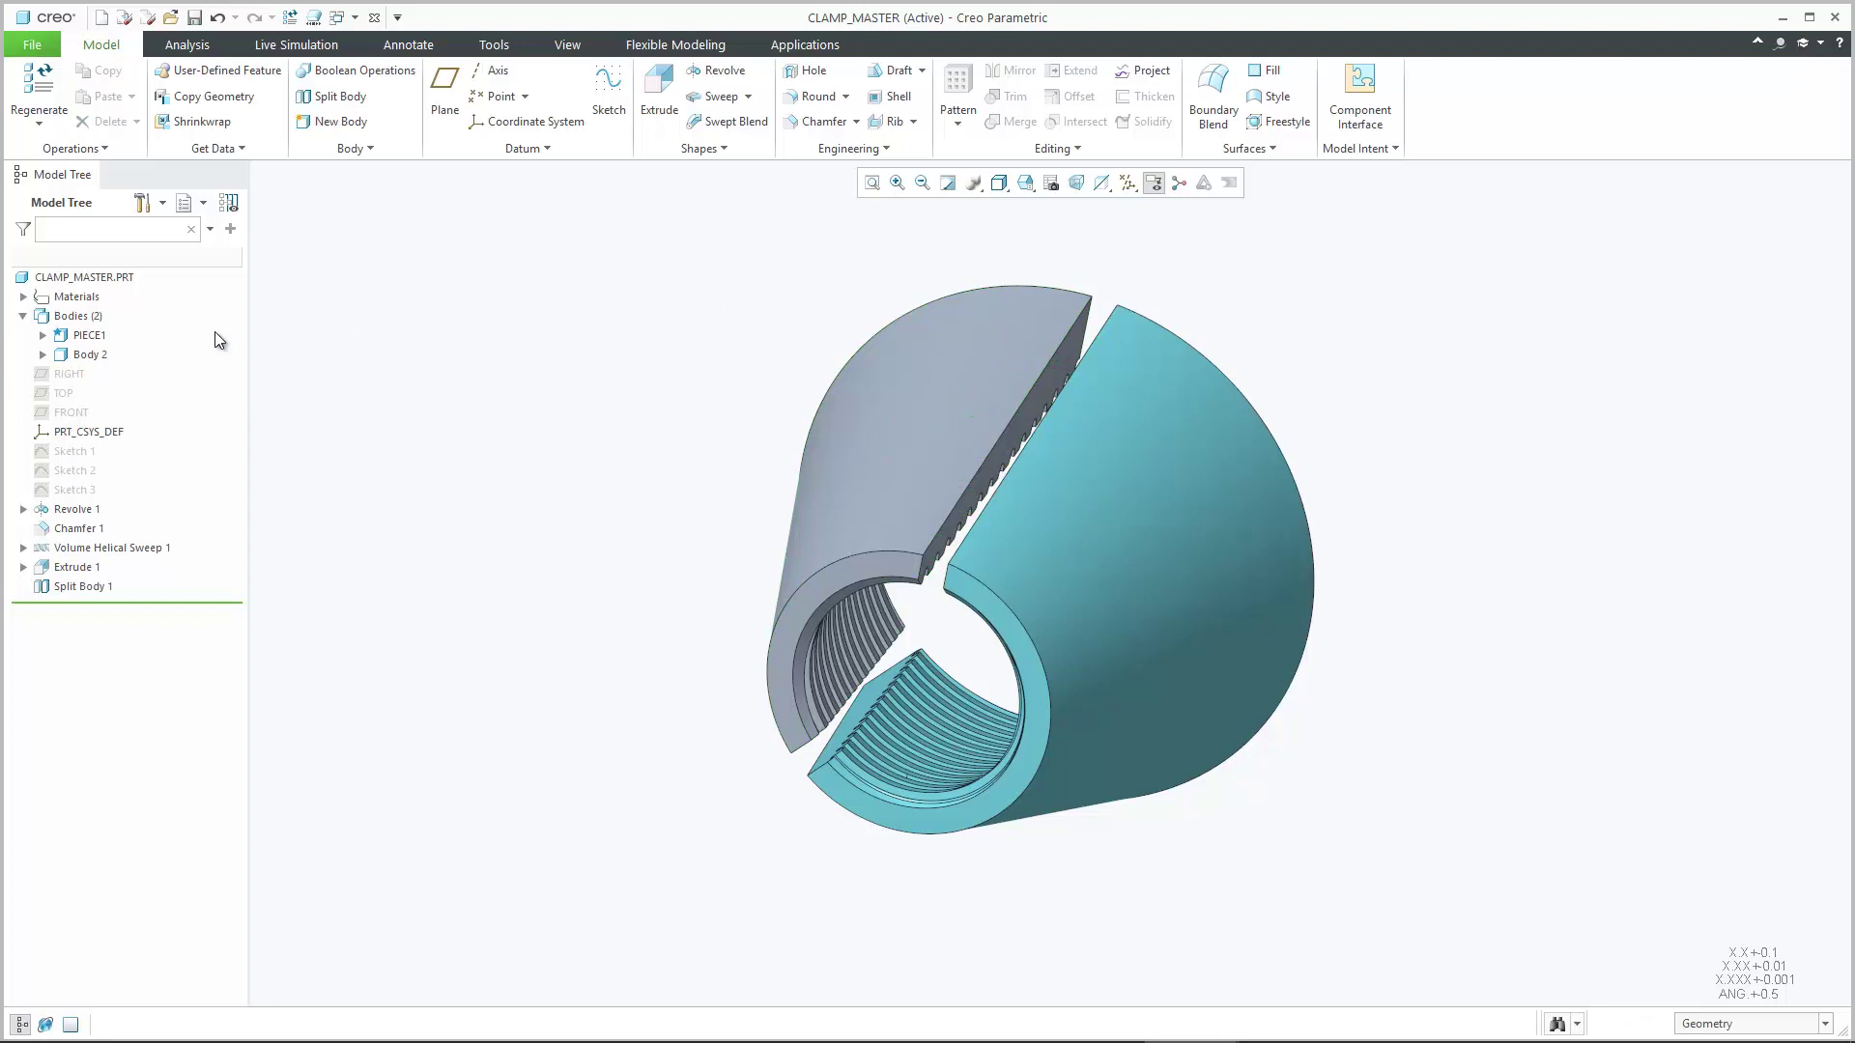
Rename the second body to PIECE2
{"action": "right_click", "coordinate": [90, 354]}
{"action": "left_click", "coordinate": [198, 529]}
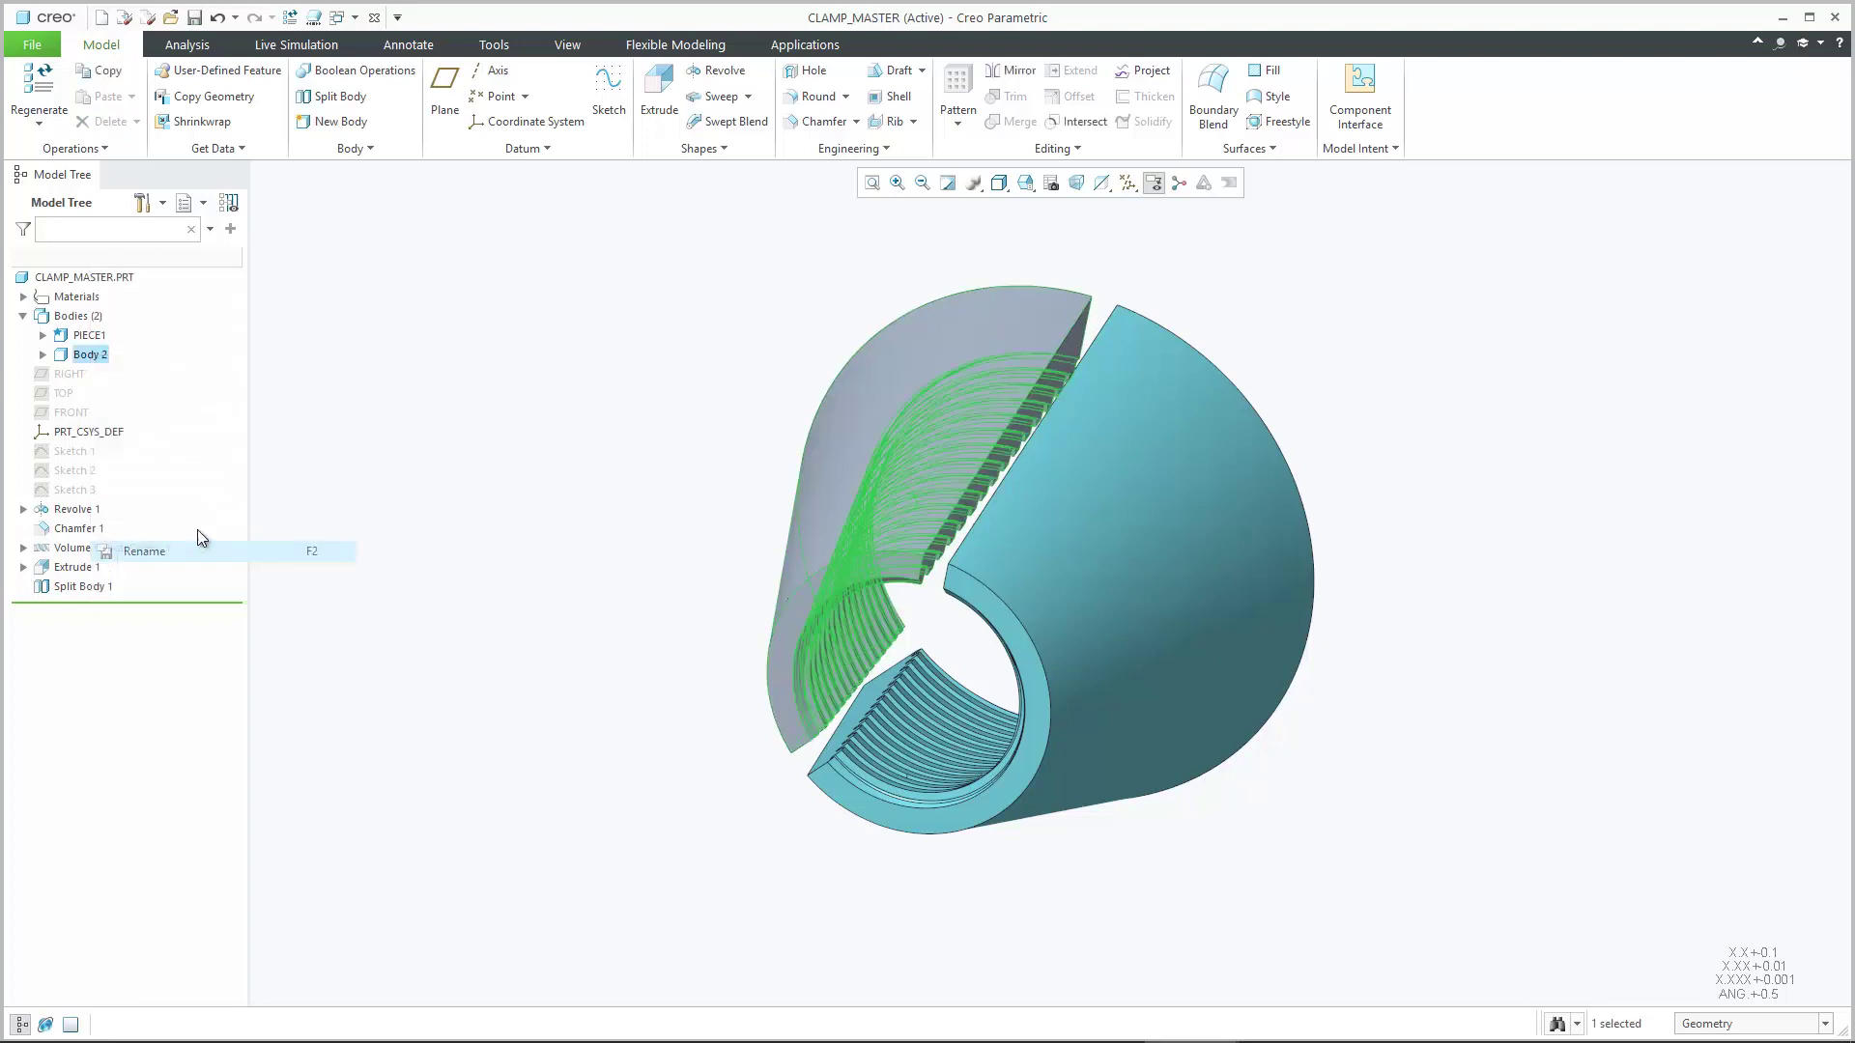
{"action": "type", "text": "piece2"}
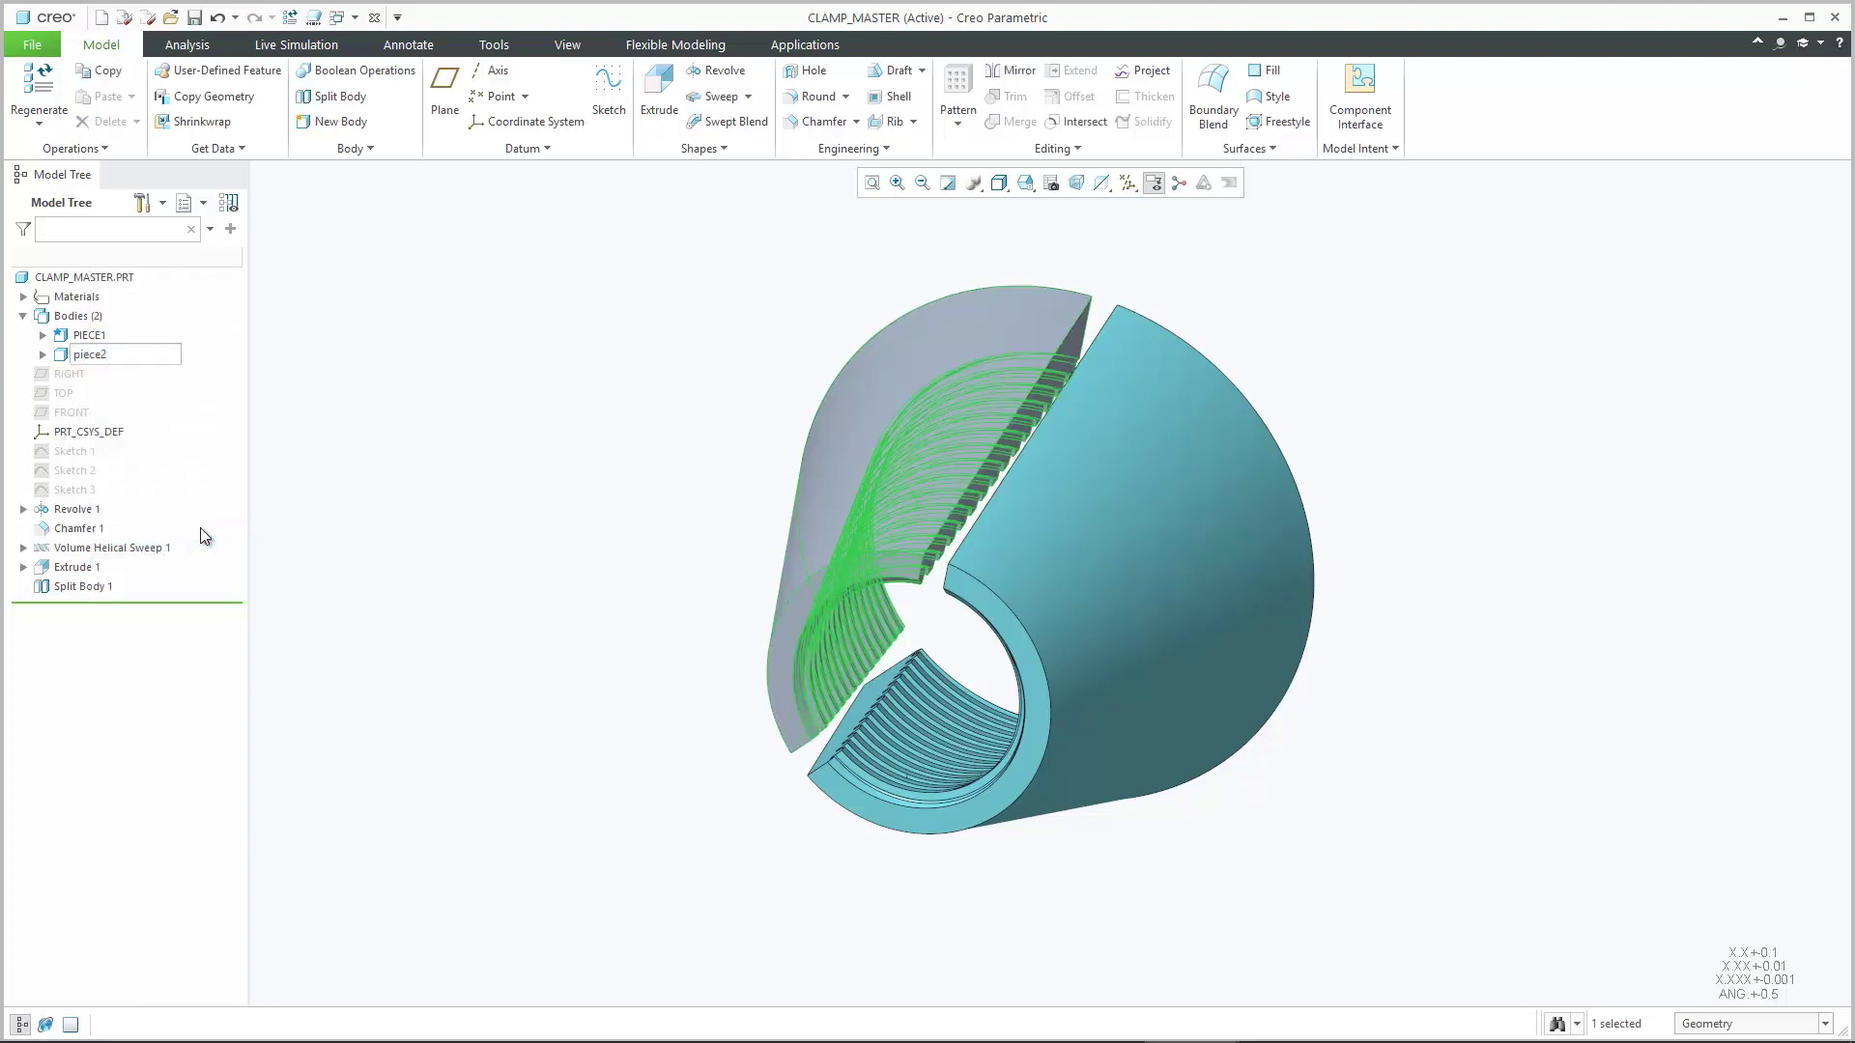
{"action": "key", "text": "Return"}
Give body PIECE2 a green appearance
{"action": "left_click", "coordinate": [567, 44]}
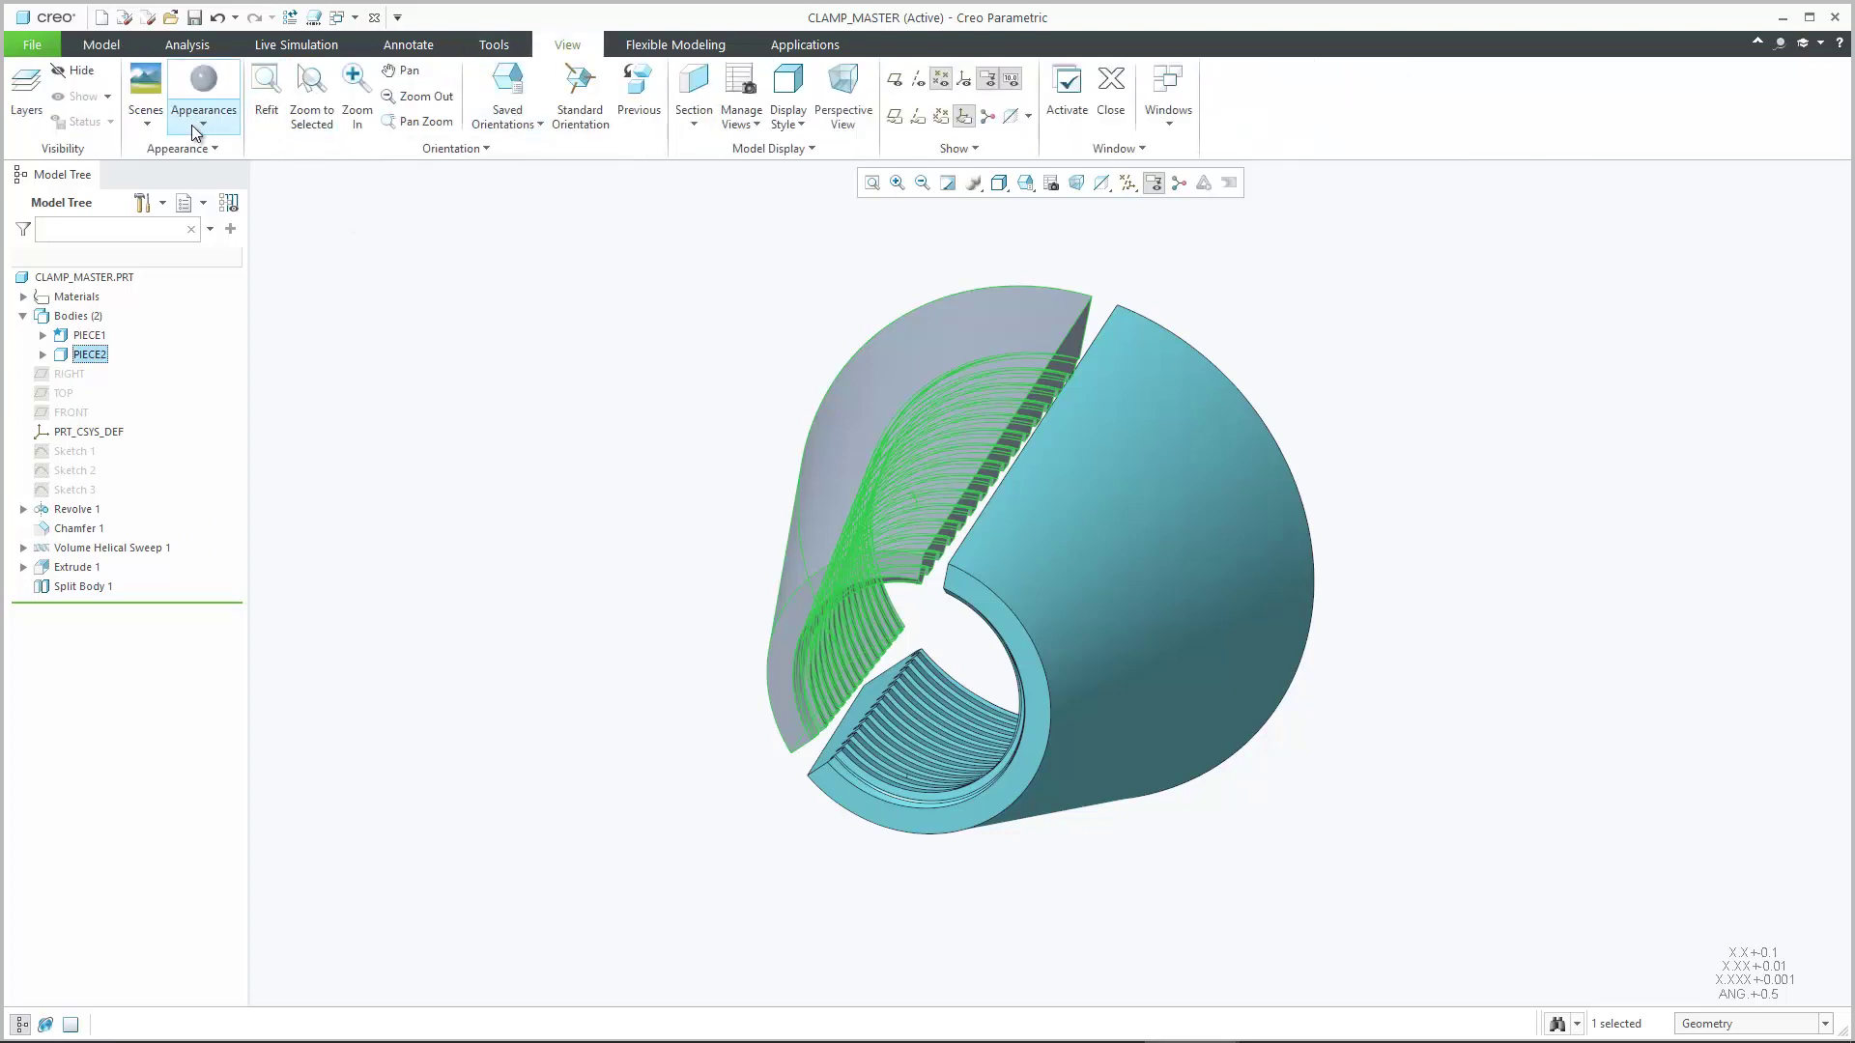
{"action": "left_click", "coordinate": [191, 125]}
{"action": "left_click", "coordinate": [242, 348]}
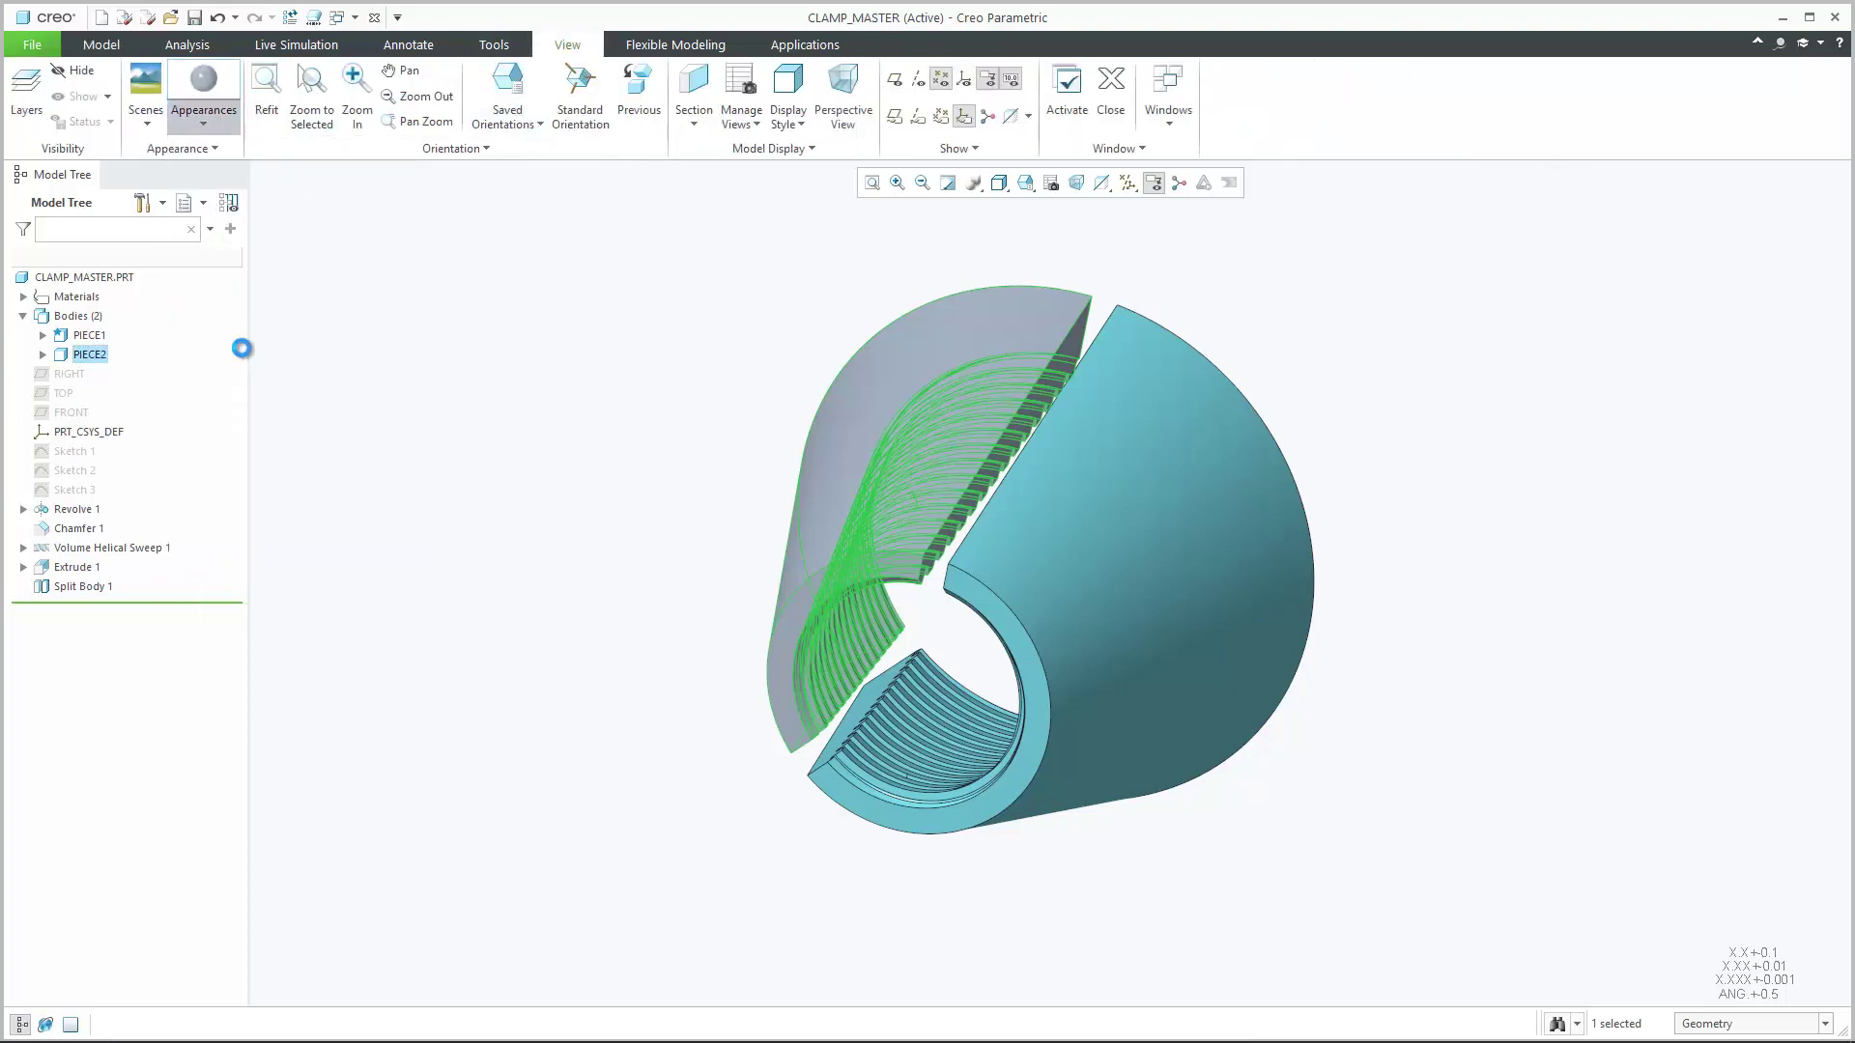
{"action": "left_click", "coordinate": [100, 44]}
Add an Integer parameter PIECE_NUM with value 2 to body PIECE2
{"action": "right_click", "coordinate": [77, 354]}
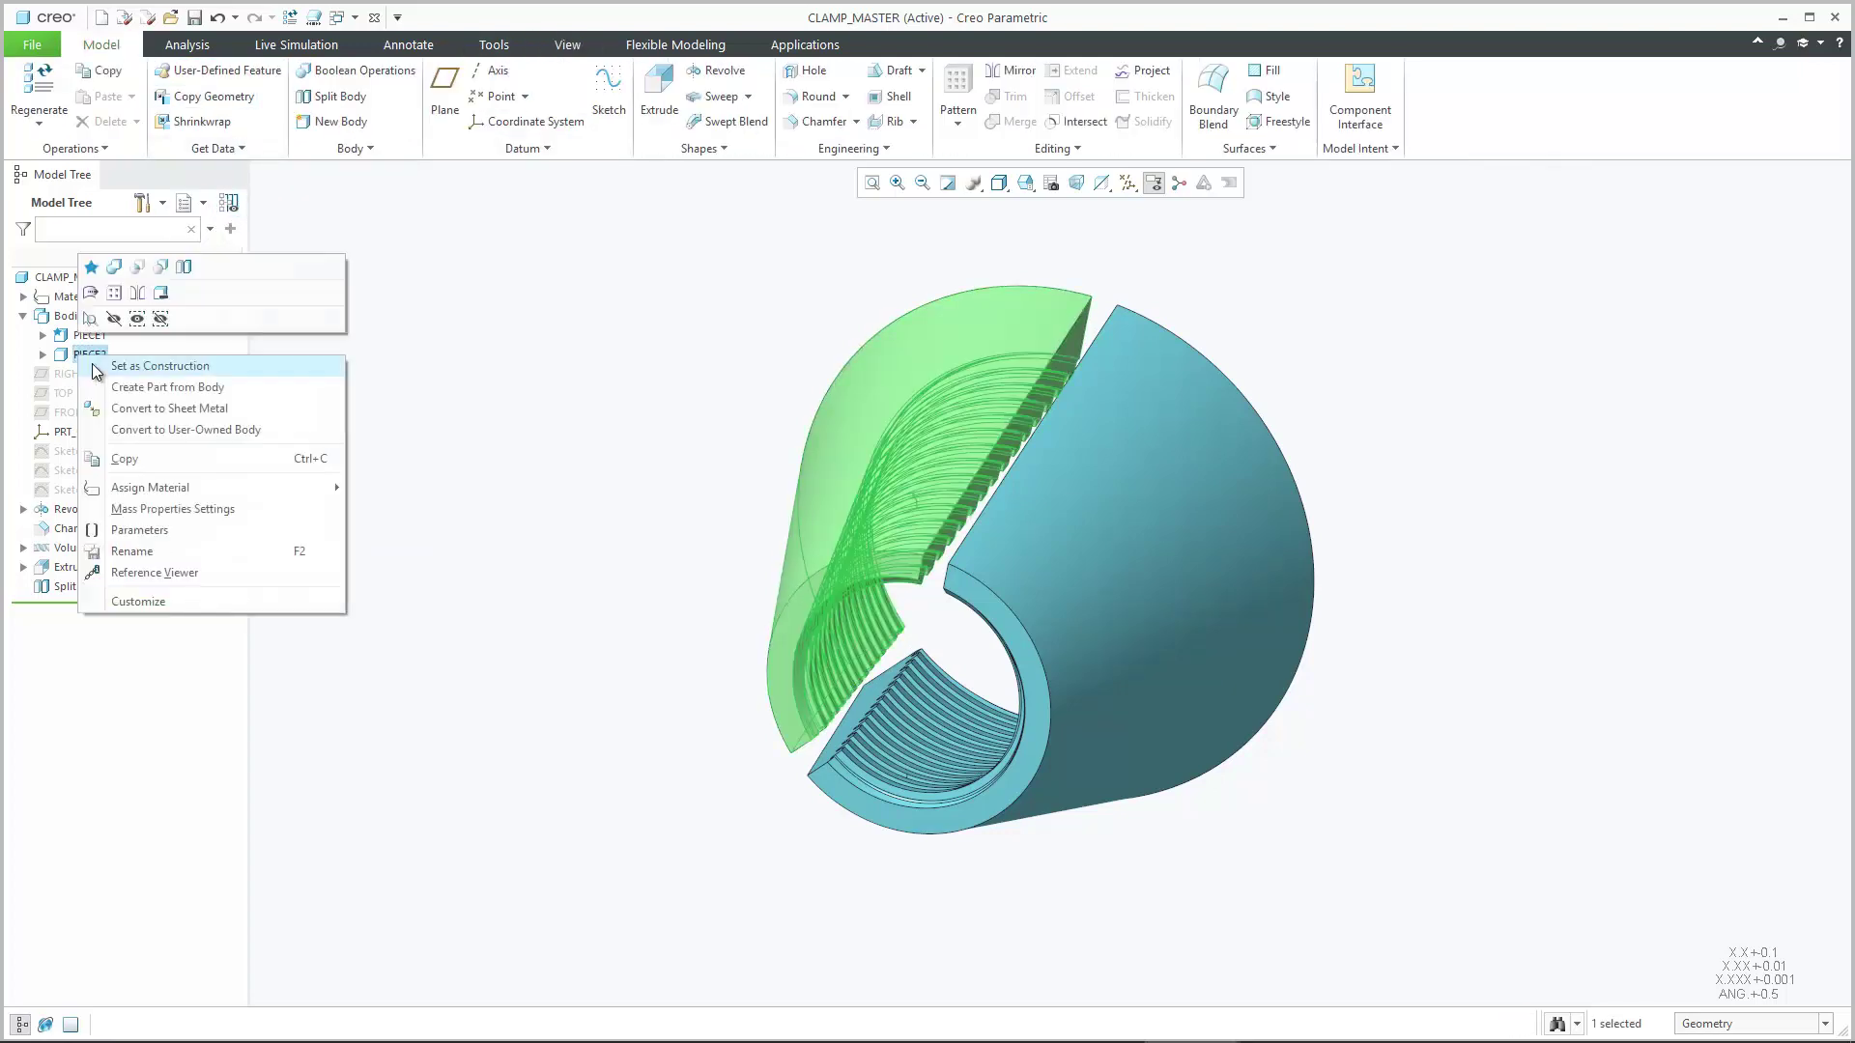
{"action": "left_click", "coordinate": [204, 530]}
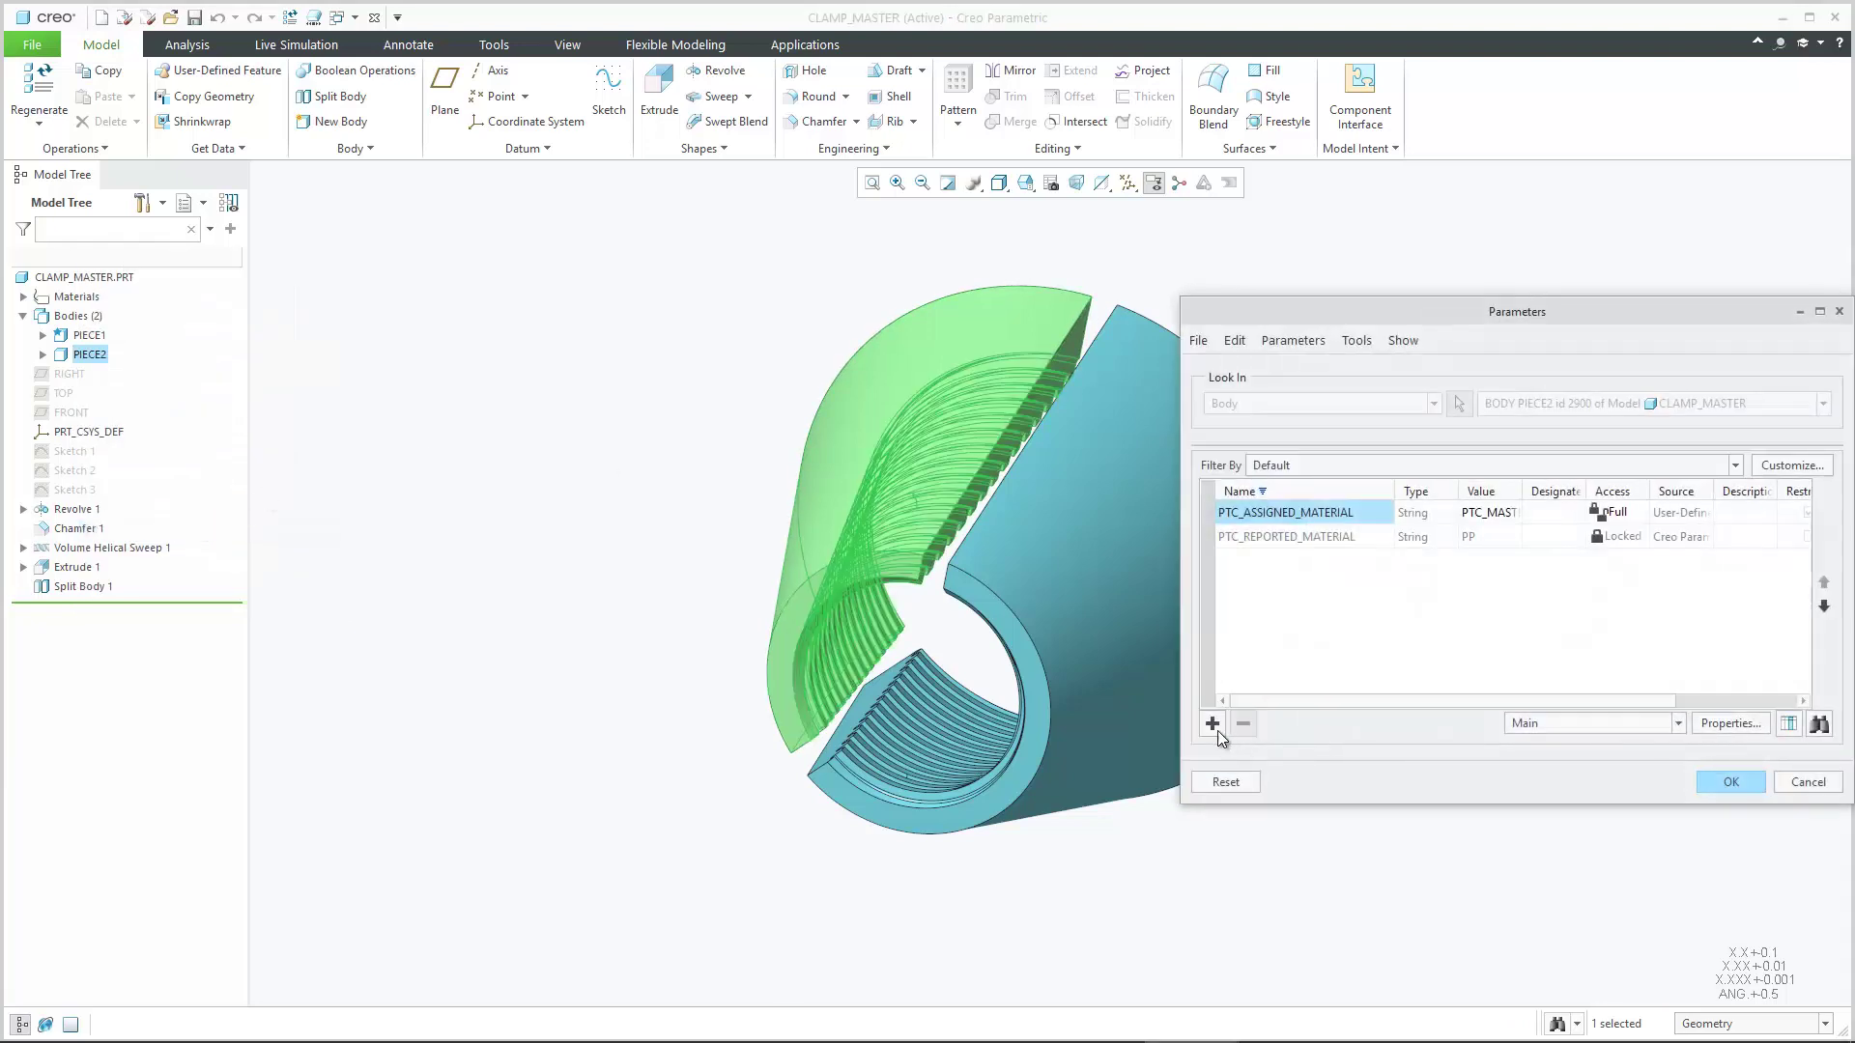
{"action": "left_click", "coordinate": [1213, 725]}
{"action": "type", "text": "piece_num"}
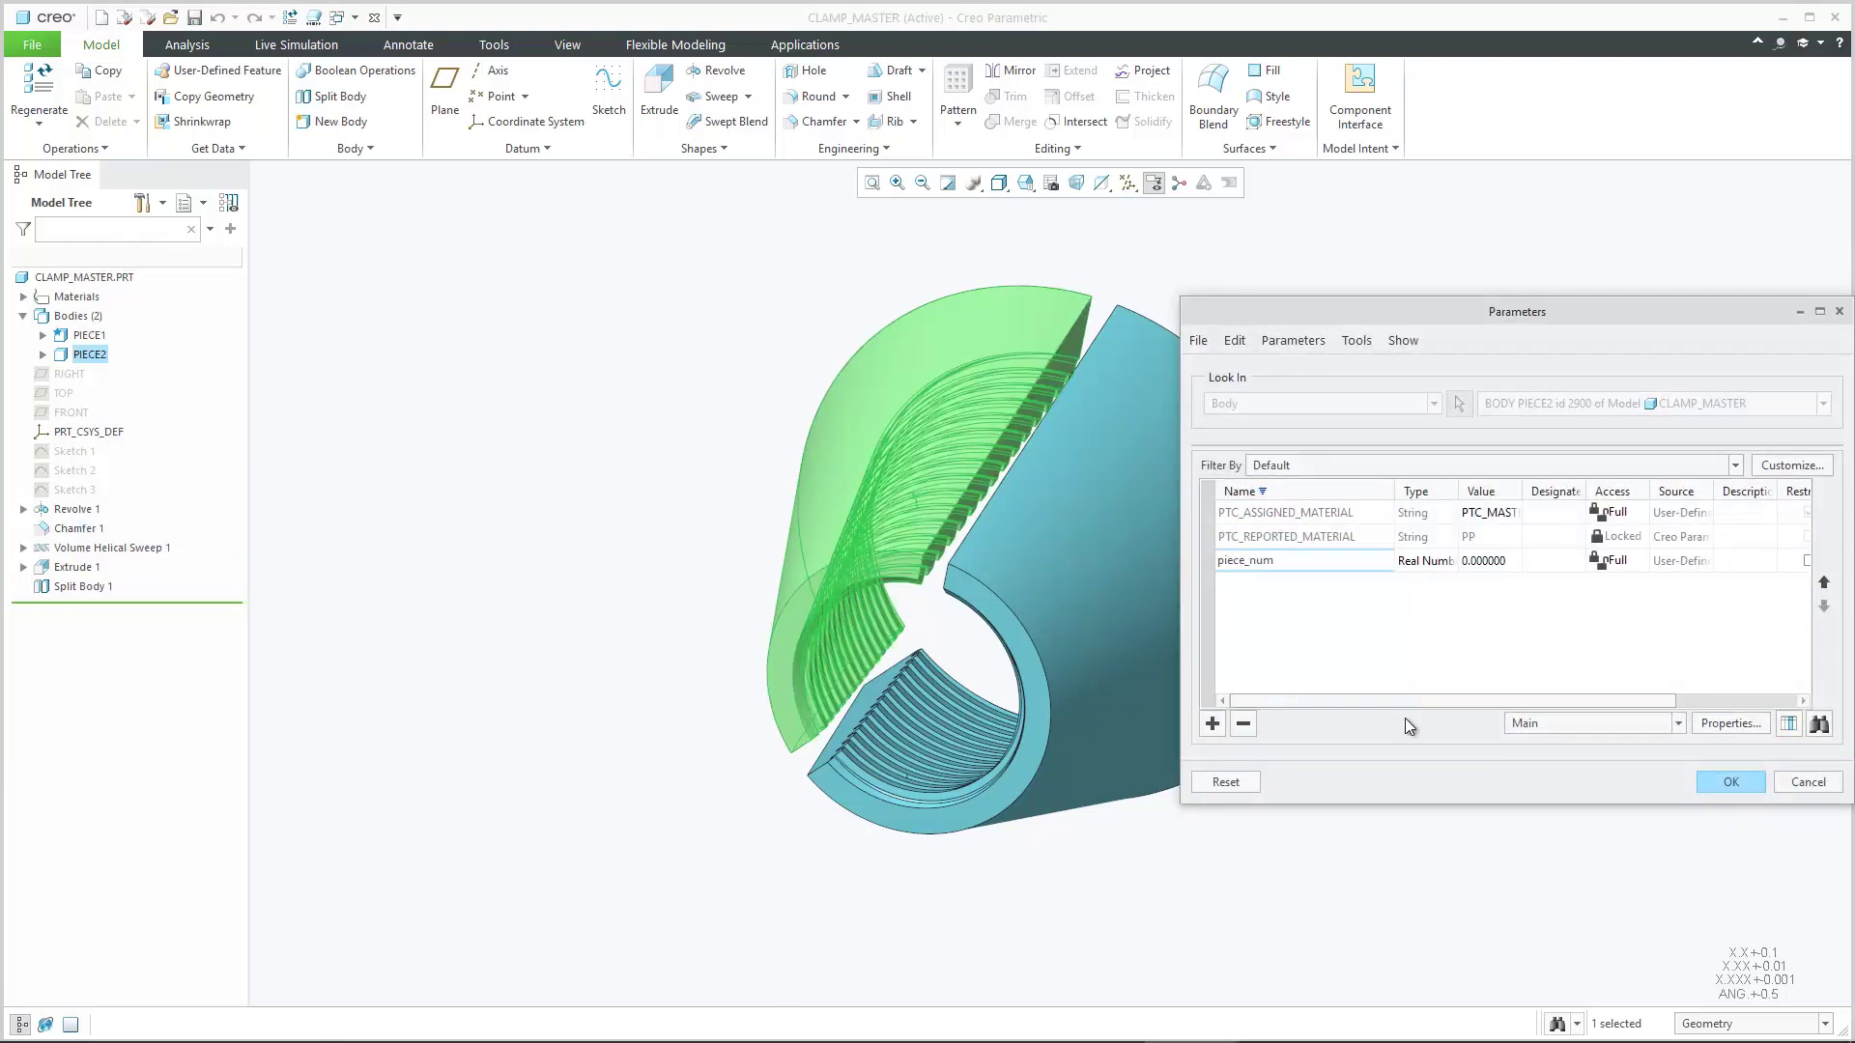
{"action": "left_click", "coordinate": [1450, 561]}
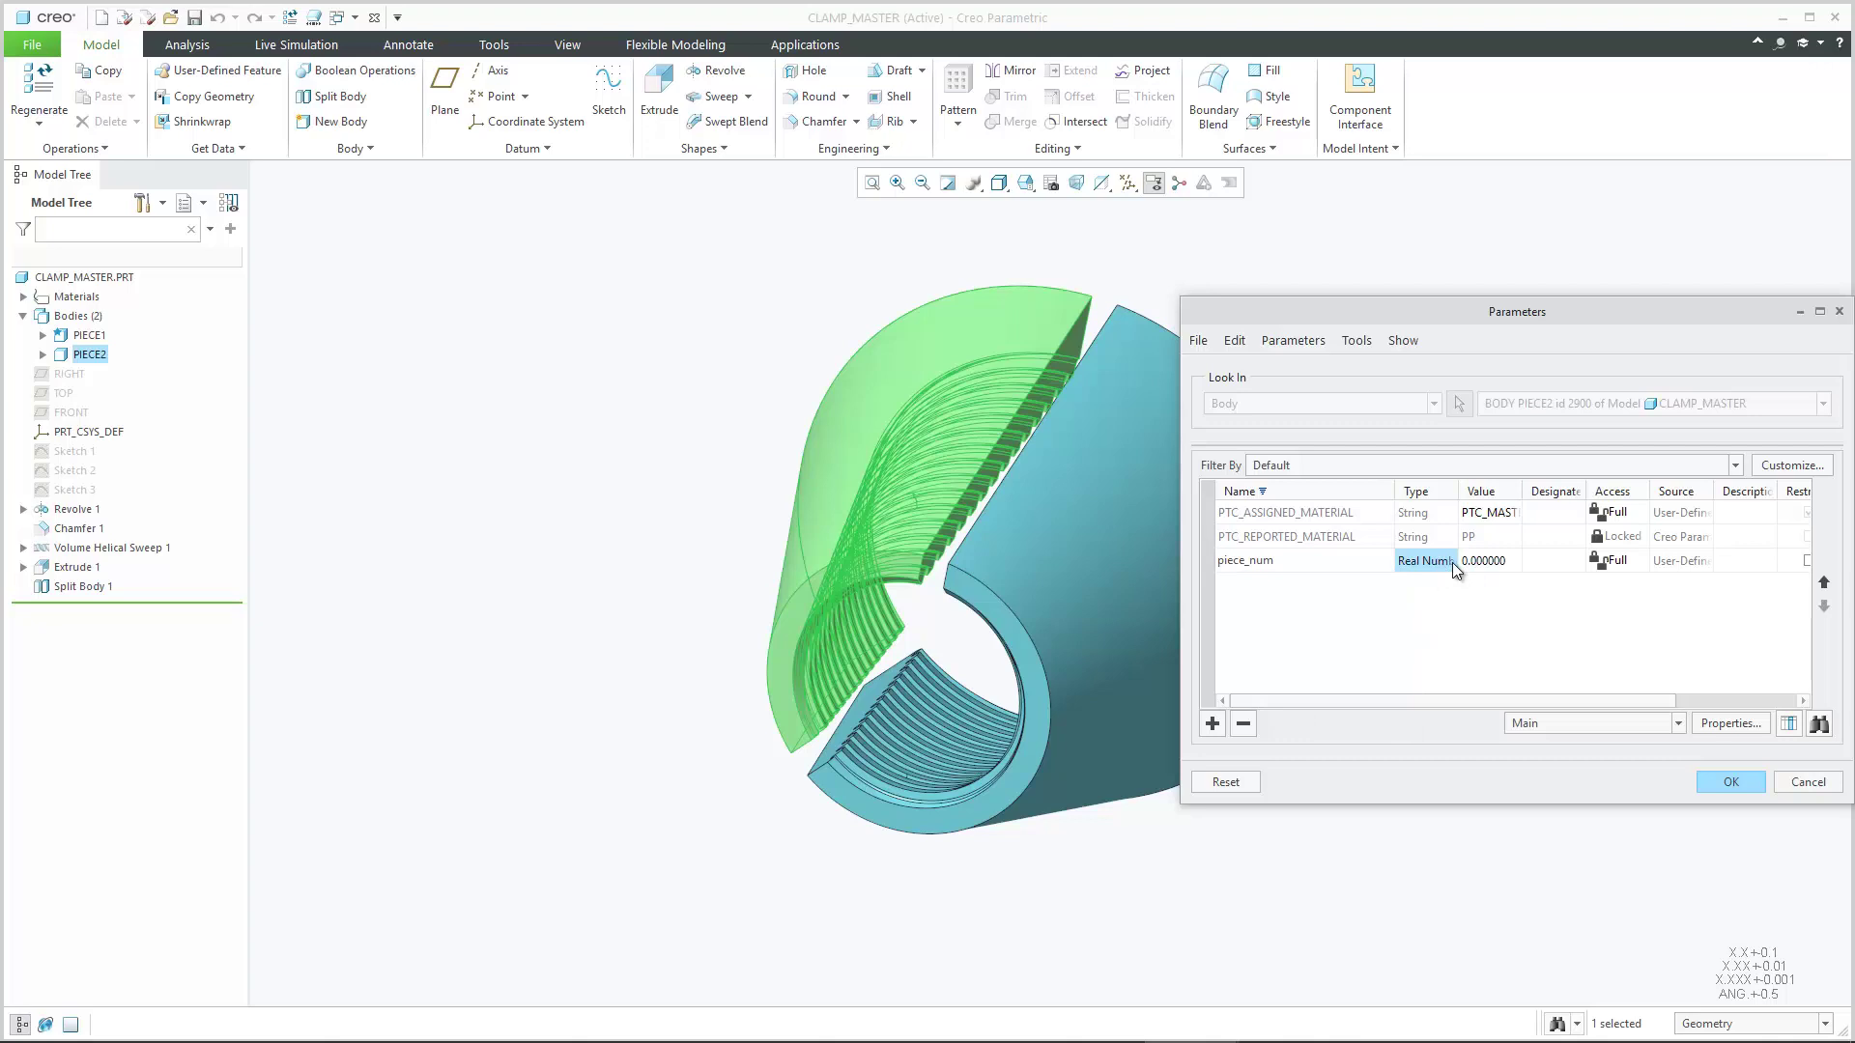
{"action": "left_click", "coordinate": [1452, 563]}
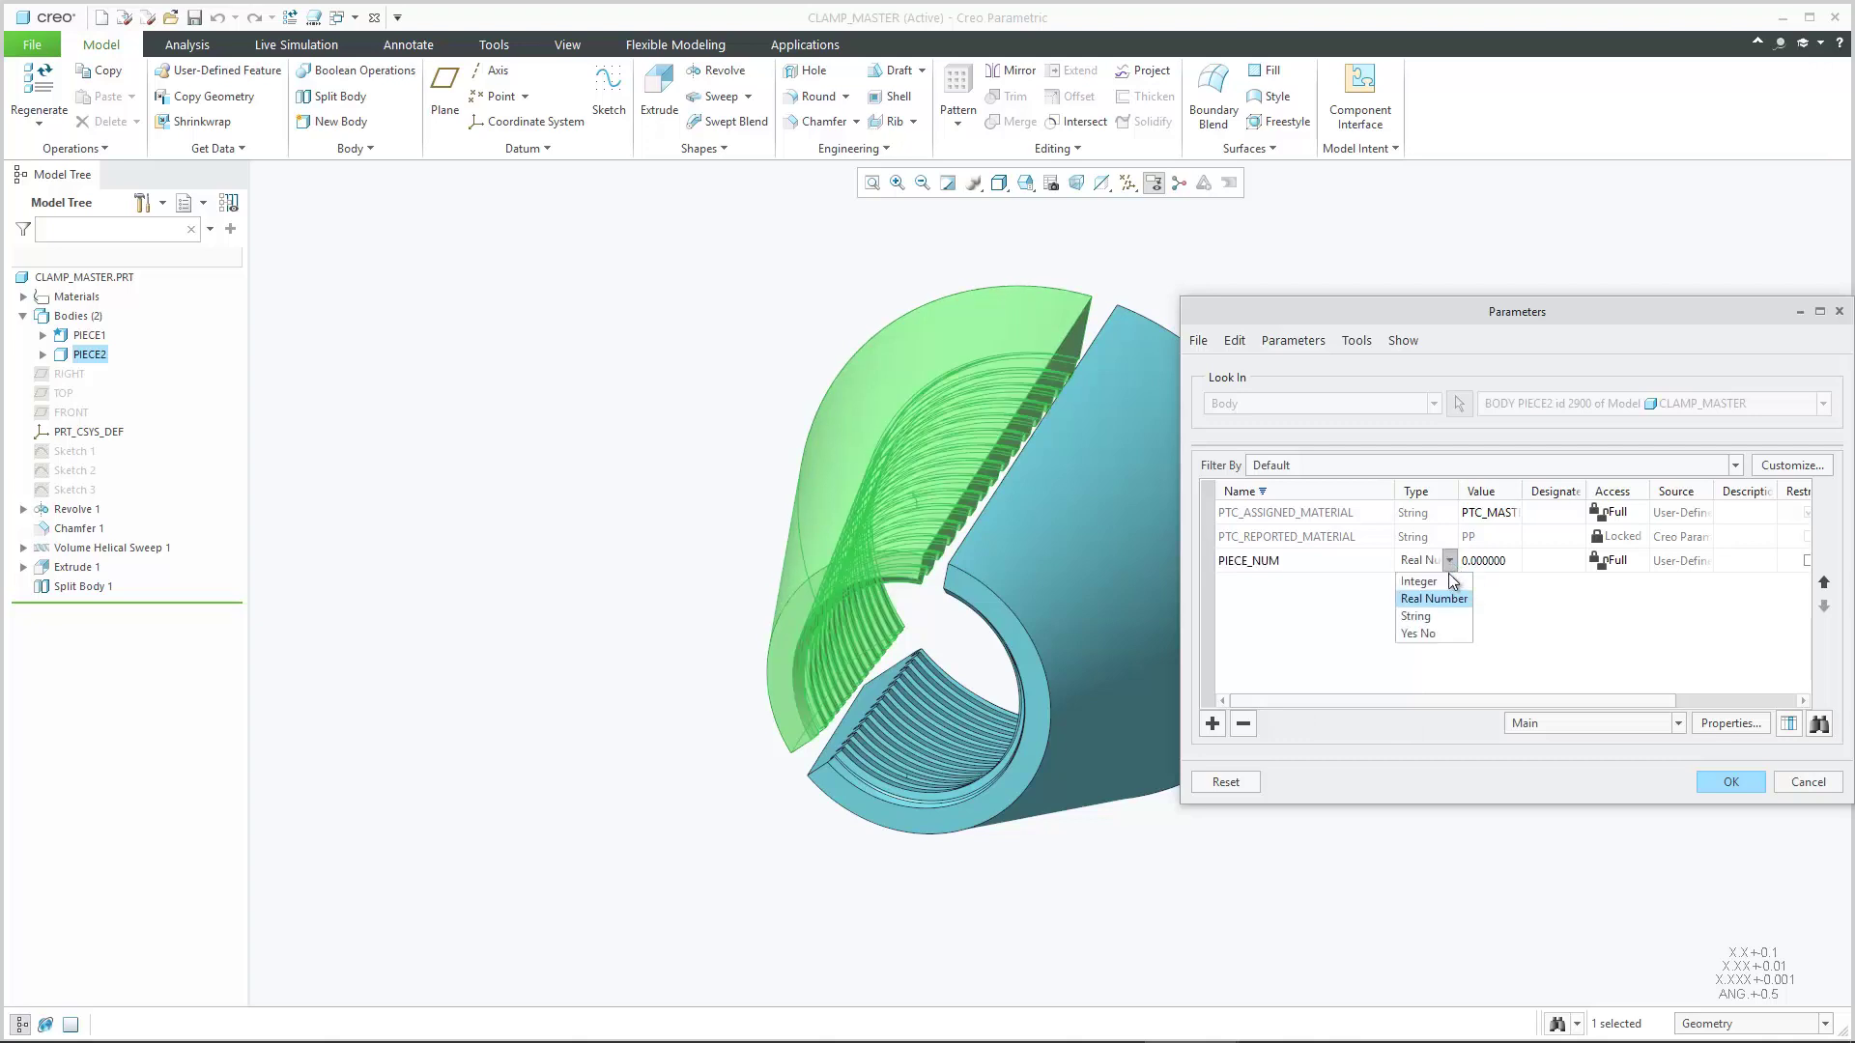
{"action": "left_click", "coordinate": [1739, 783]}
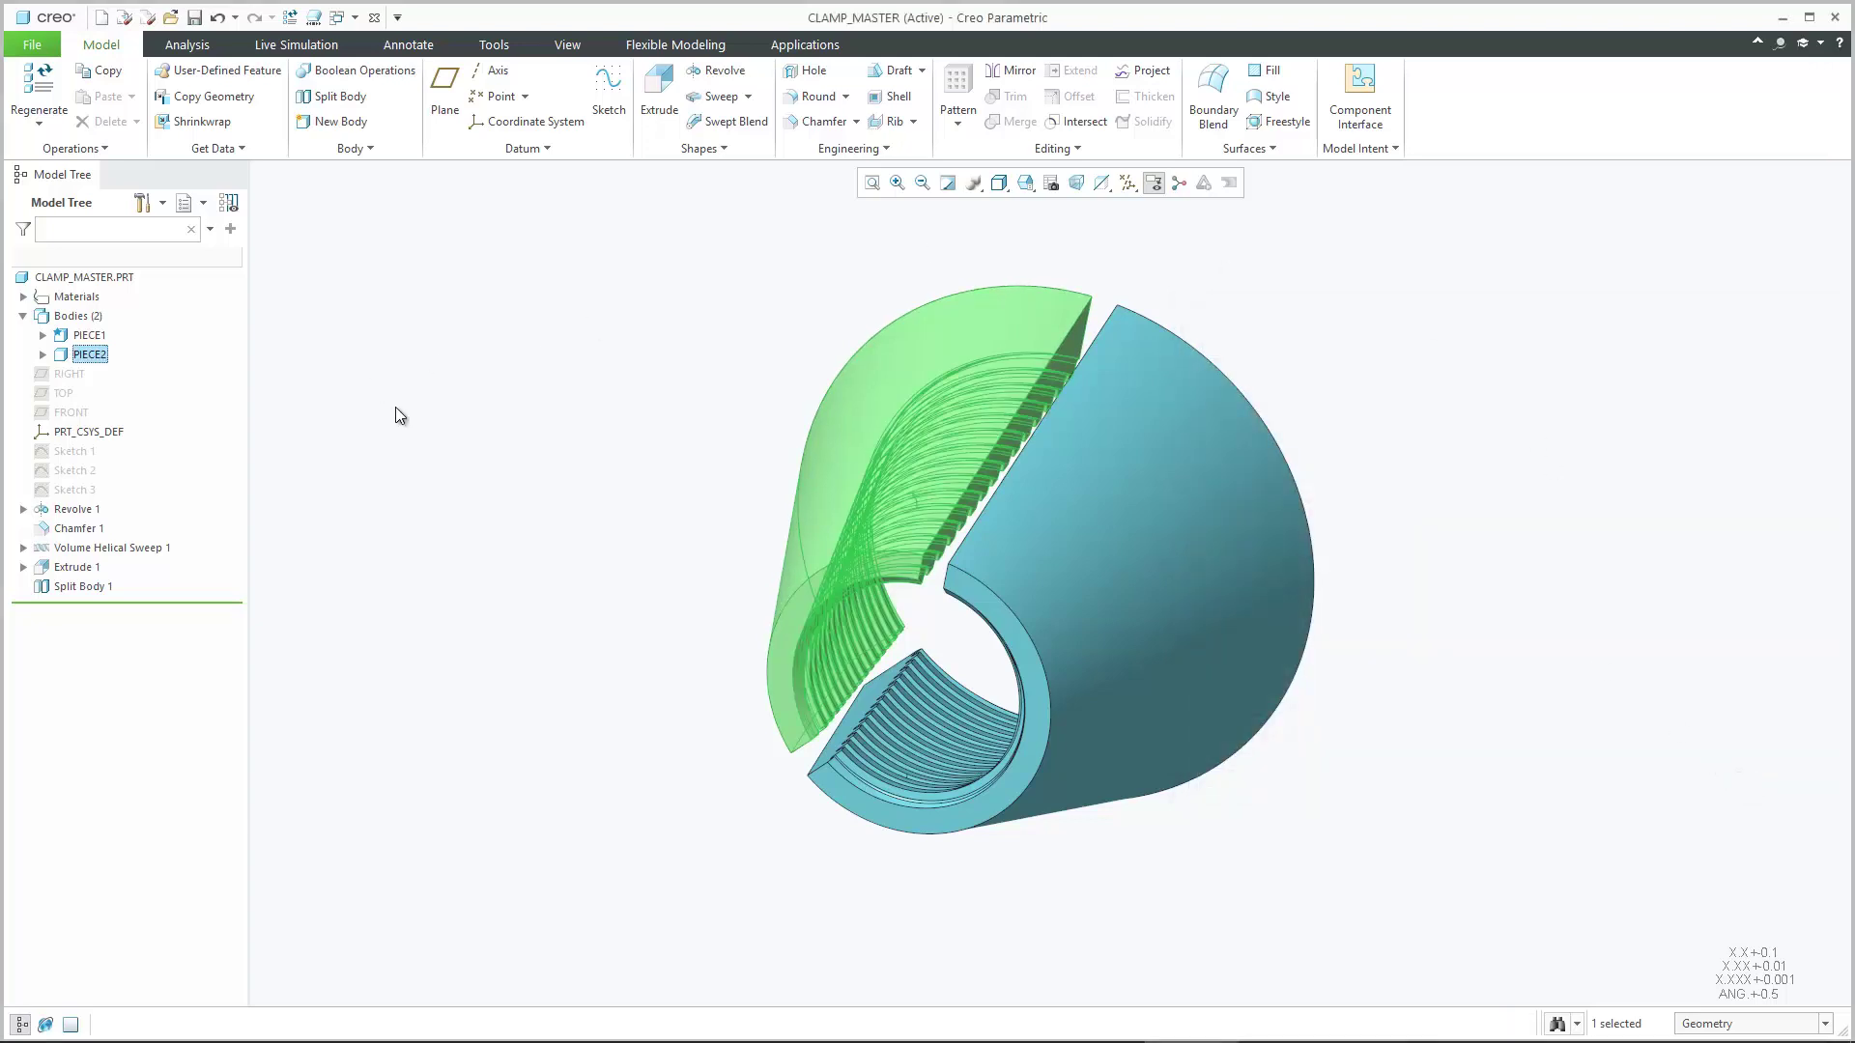
Expand PIECE1 and PIECE2 in the Model Tree and start Create Part from Body on PIECE1
{"action": "left_click", "coordinate": [43, 335]}
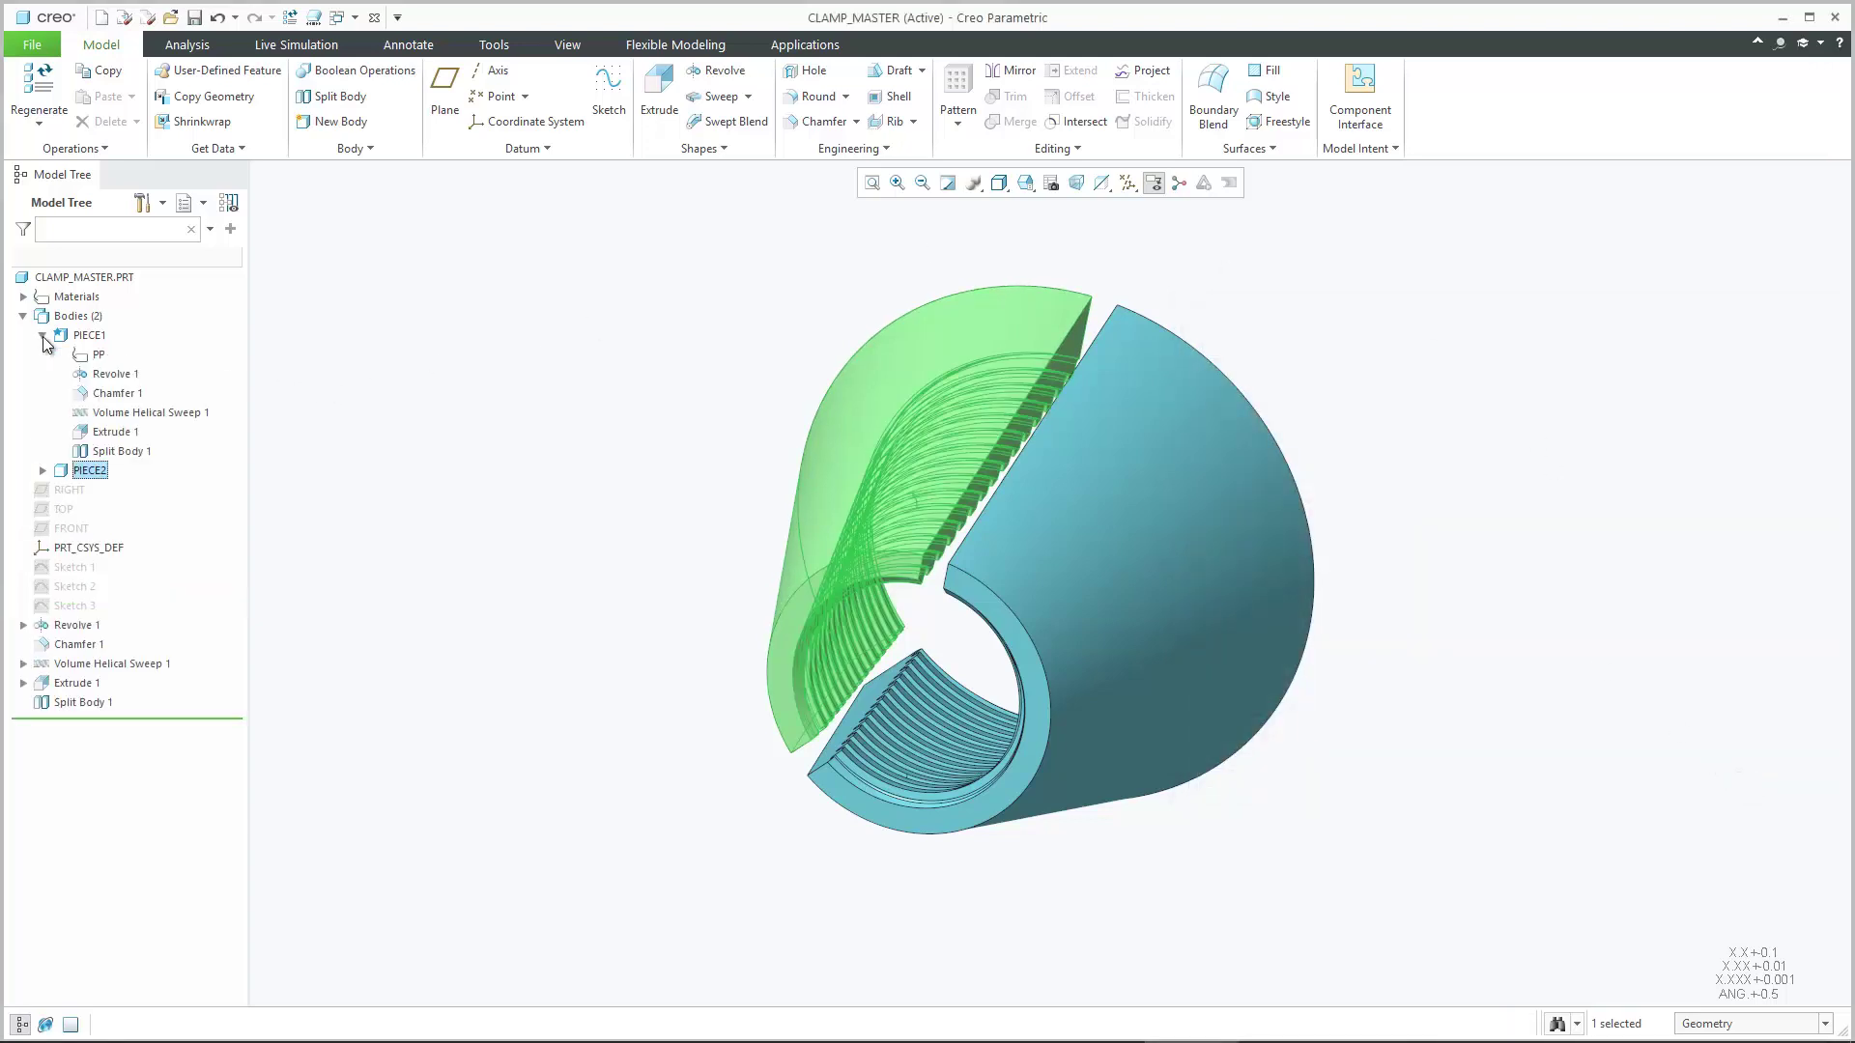
{"action": "left_click", "coordinate": [45, 472]}
{"action": "right_click", "coordinate": [93, 339]}
{"action": "left_click", "coordinate": [174, 344]}
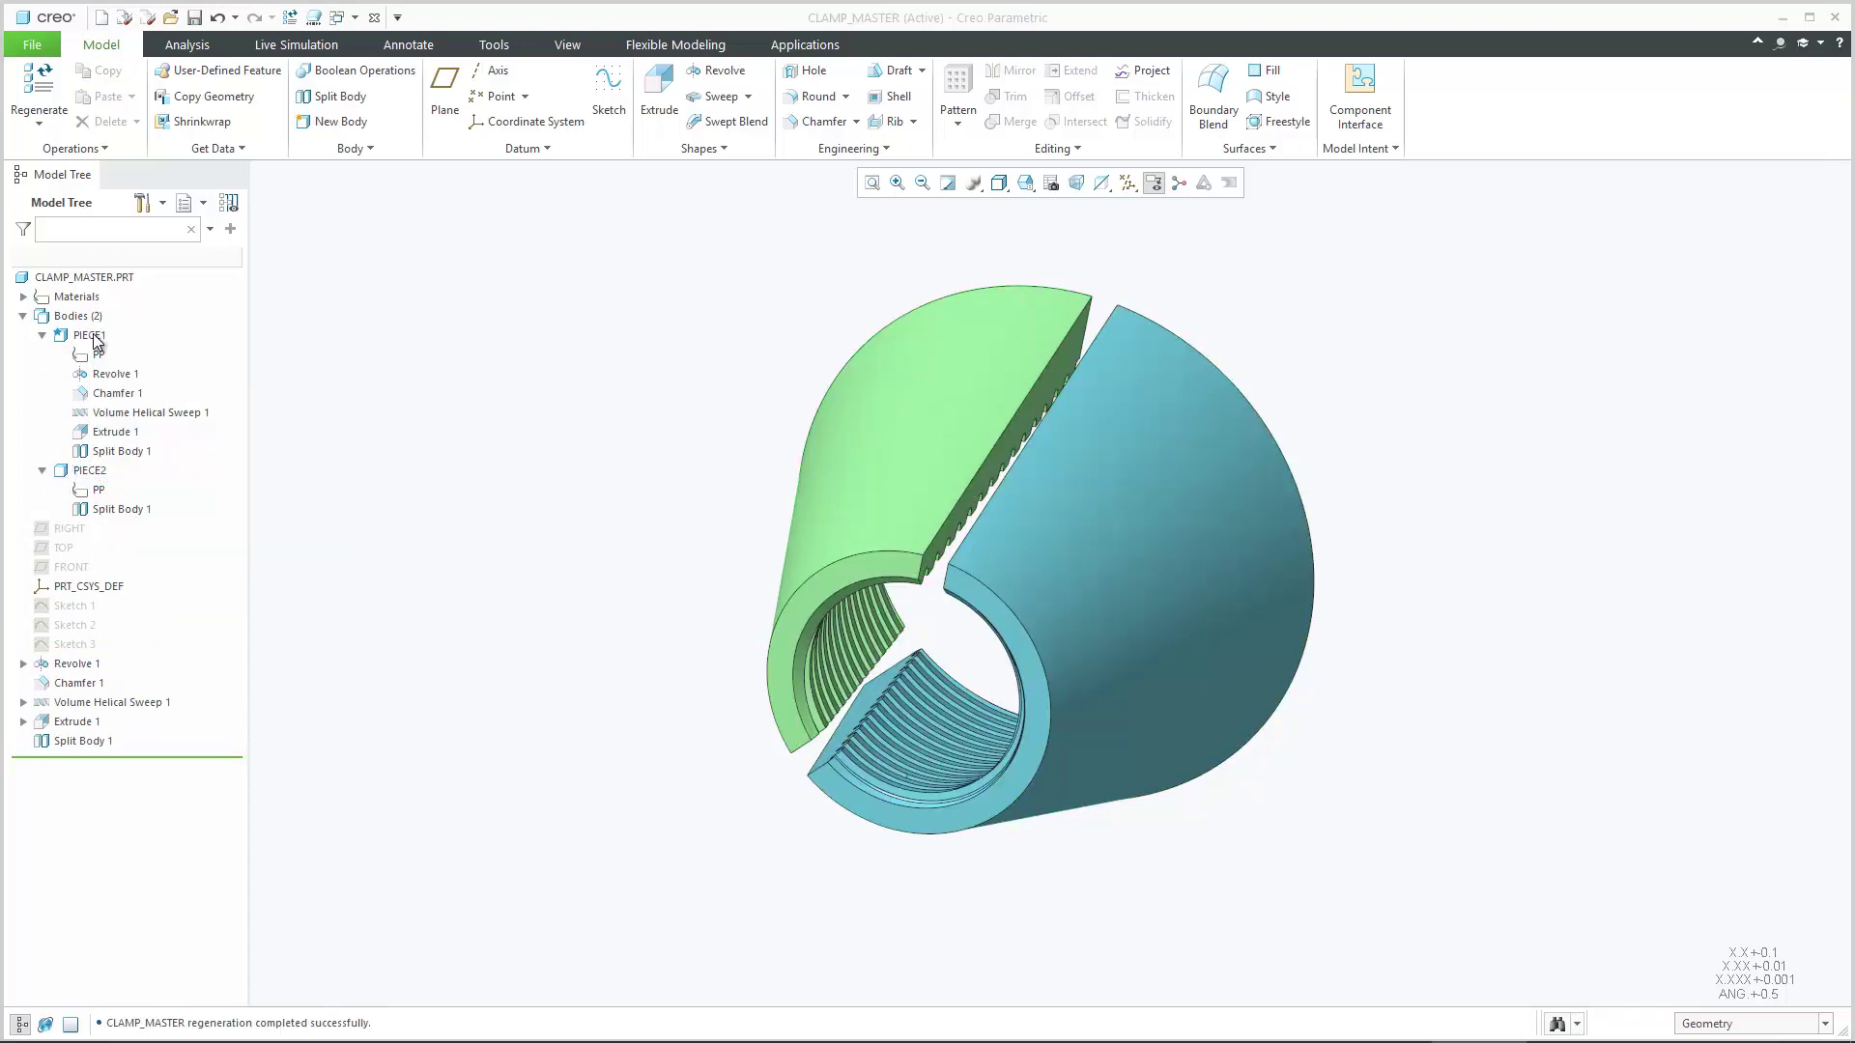
{"action": "right_click", "coordinate": [96, 341]}
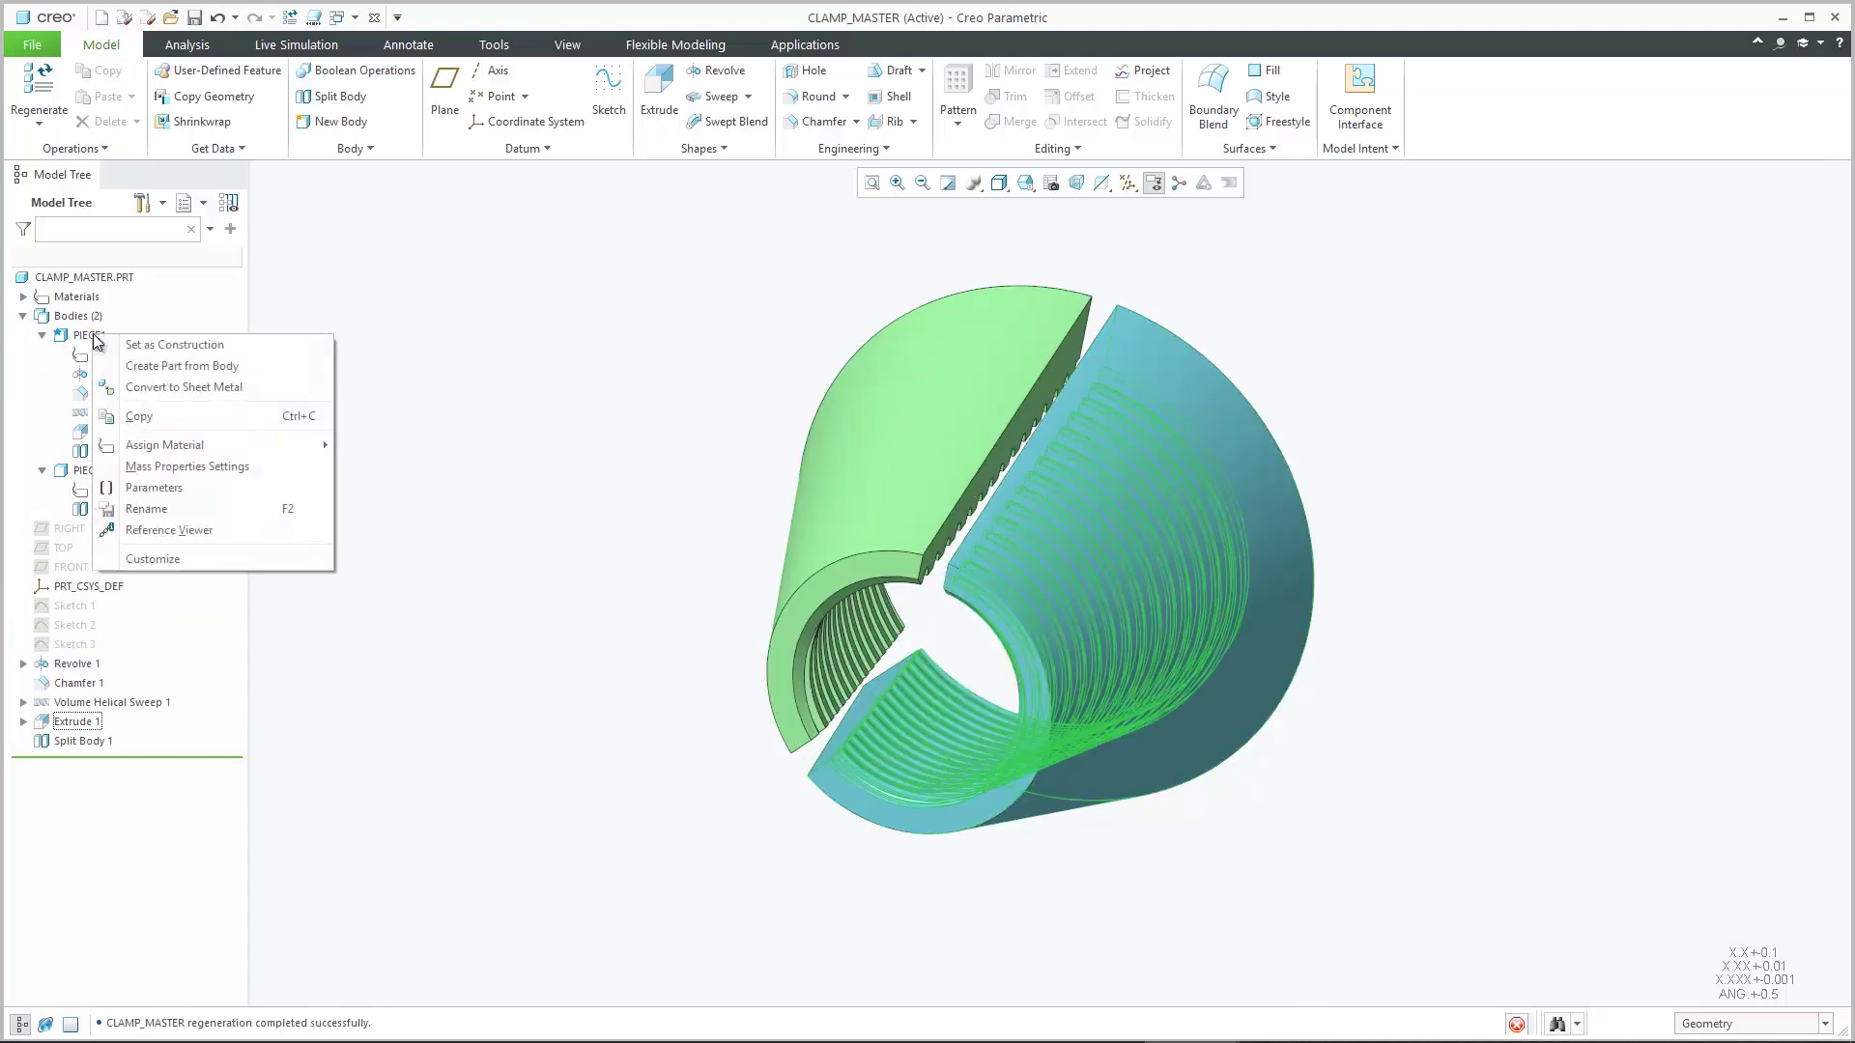
{"action": "left_click", "coordinate": [171, 365]}
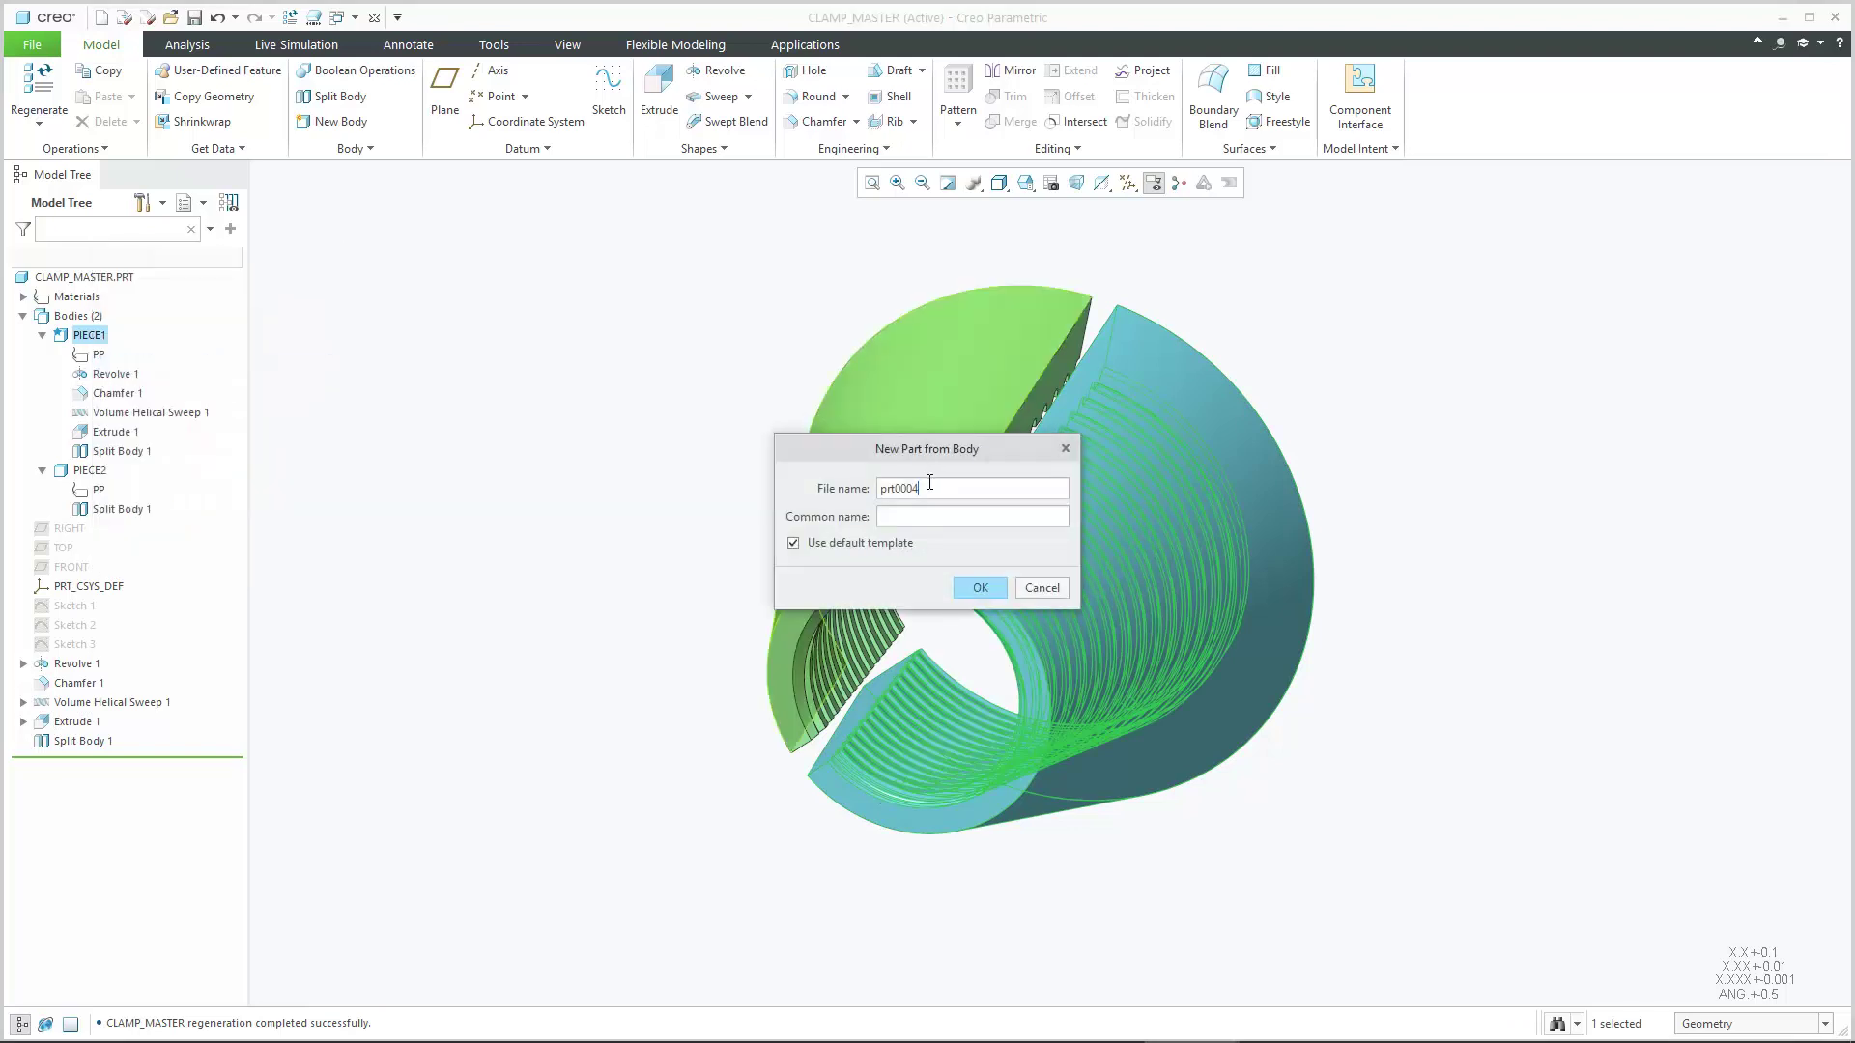
Create part CLAMP_P1 and expand its PIECE1 body in the tree
{"action": "left_click", "coordinate": [981, 587]}
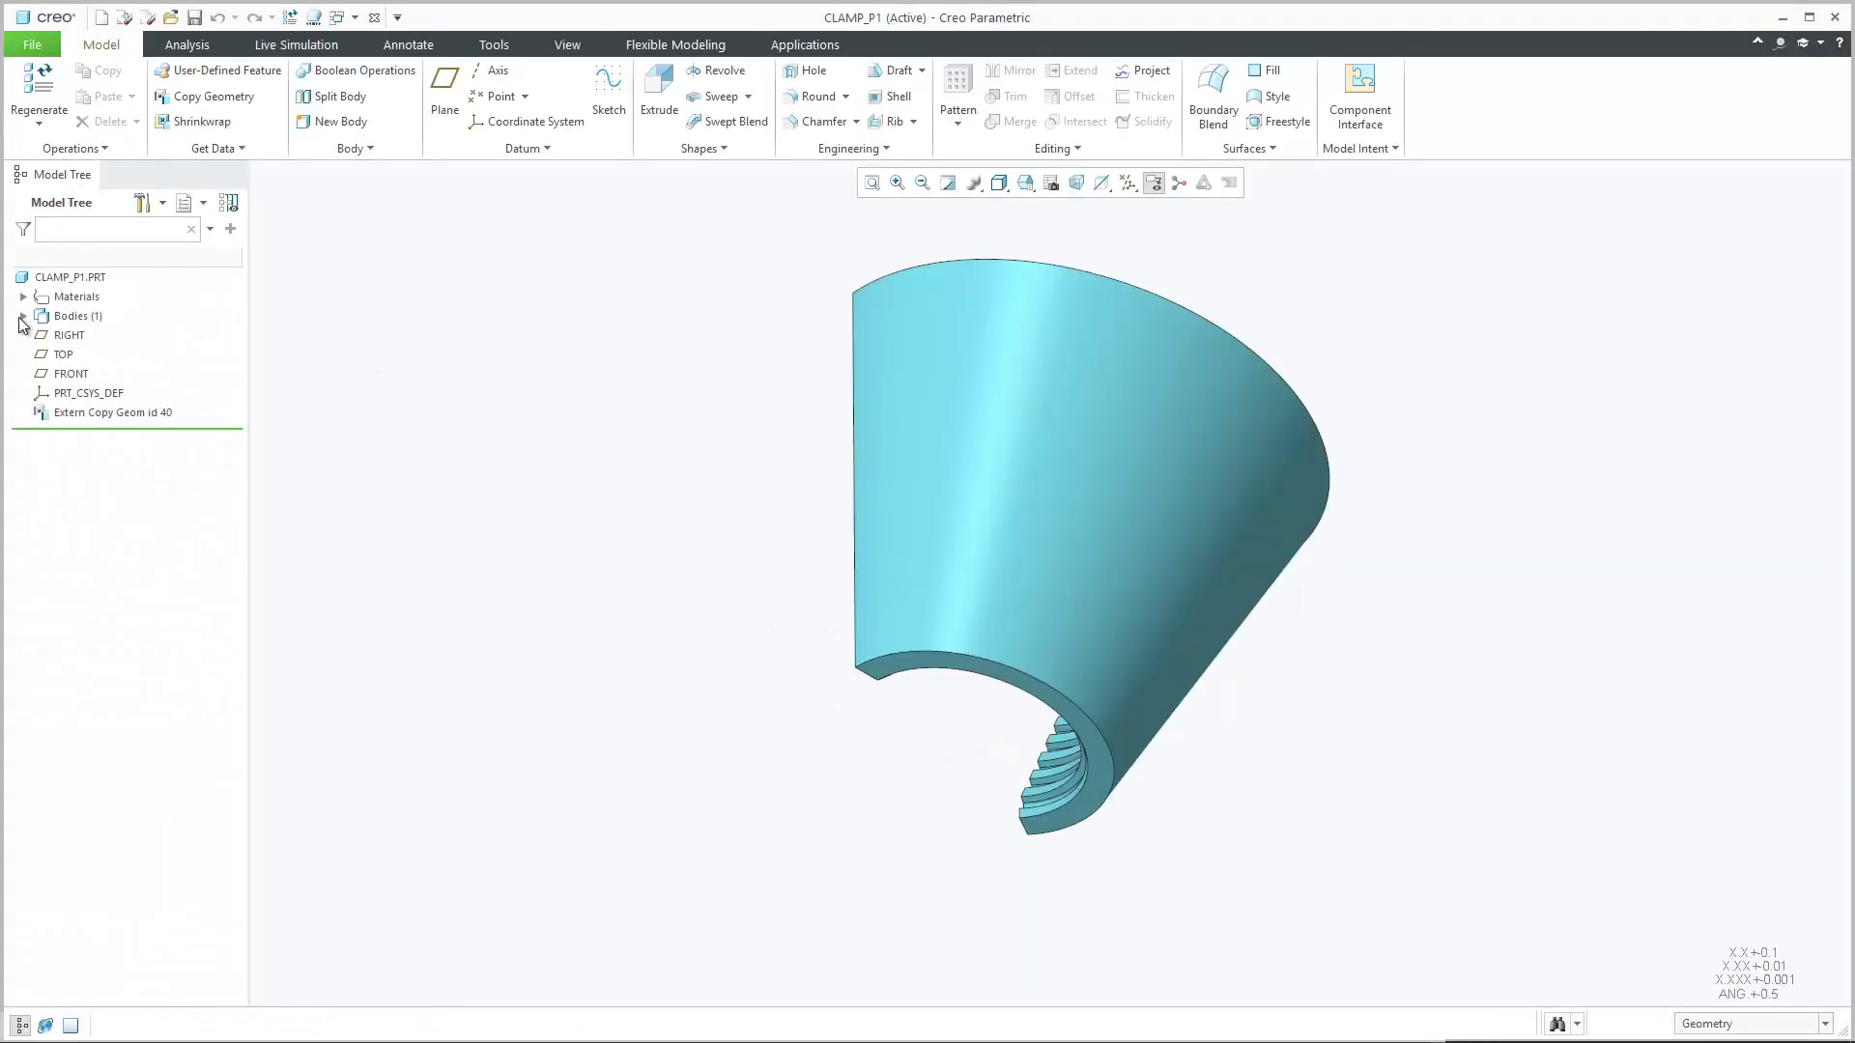
{"action": "left_click", "coordinate": [22, 317]}
{"action": "left_click", "coordinate": [42, 336]}
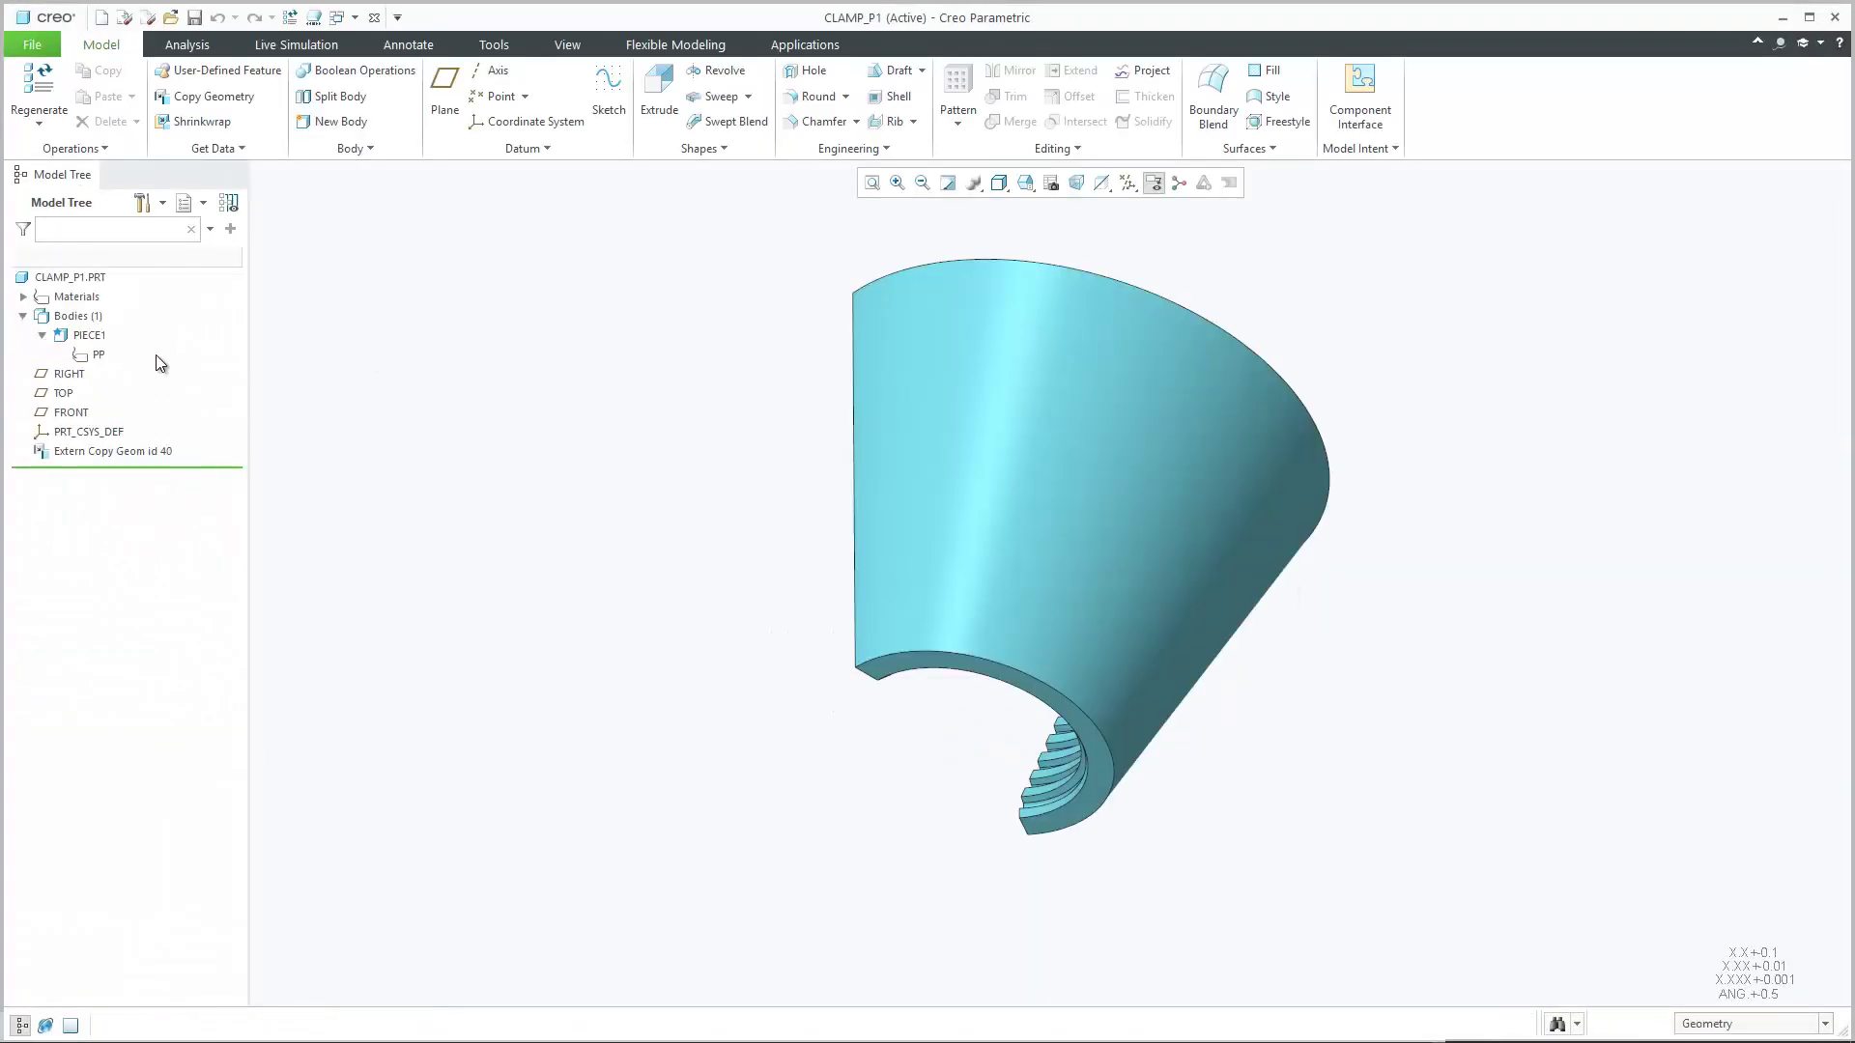
{"action": "left_click", "coordinate": [97, 356]}
{"action": "middle_click_drag", "start_coordinate": [889, 701], "coordinate": [1160, 655]}
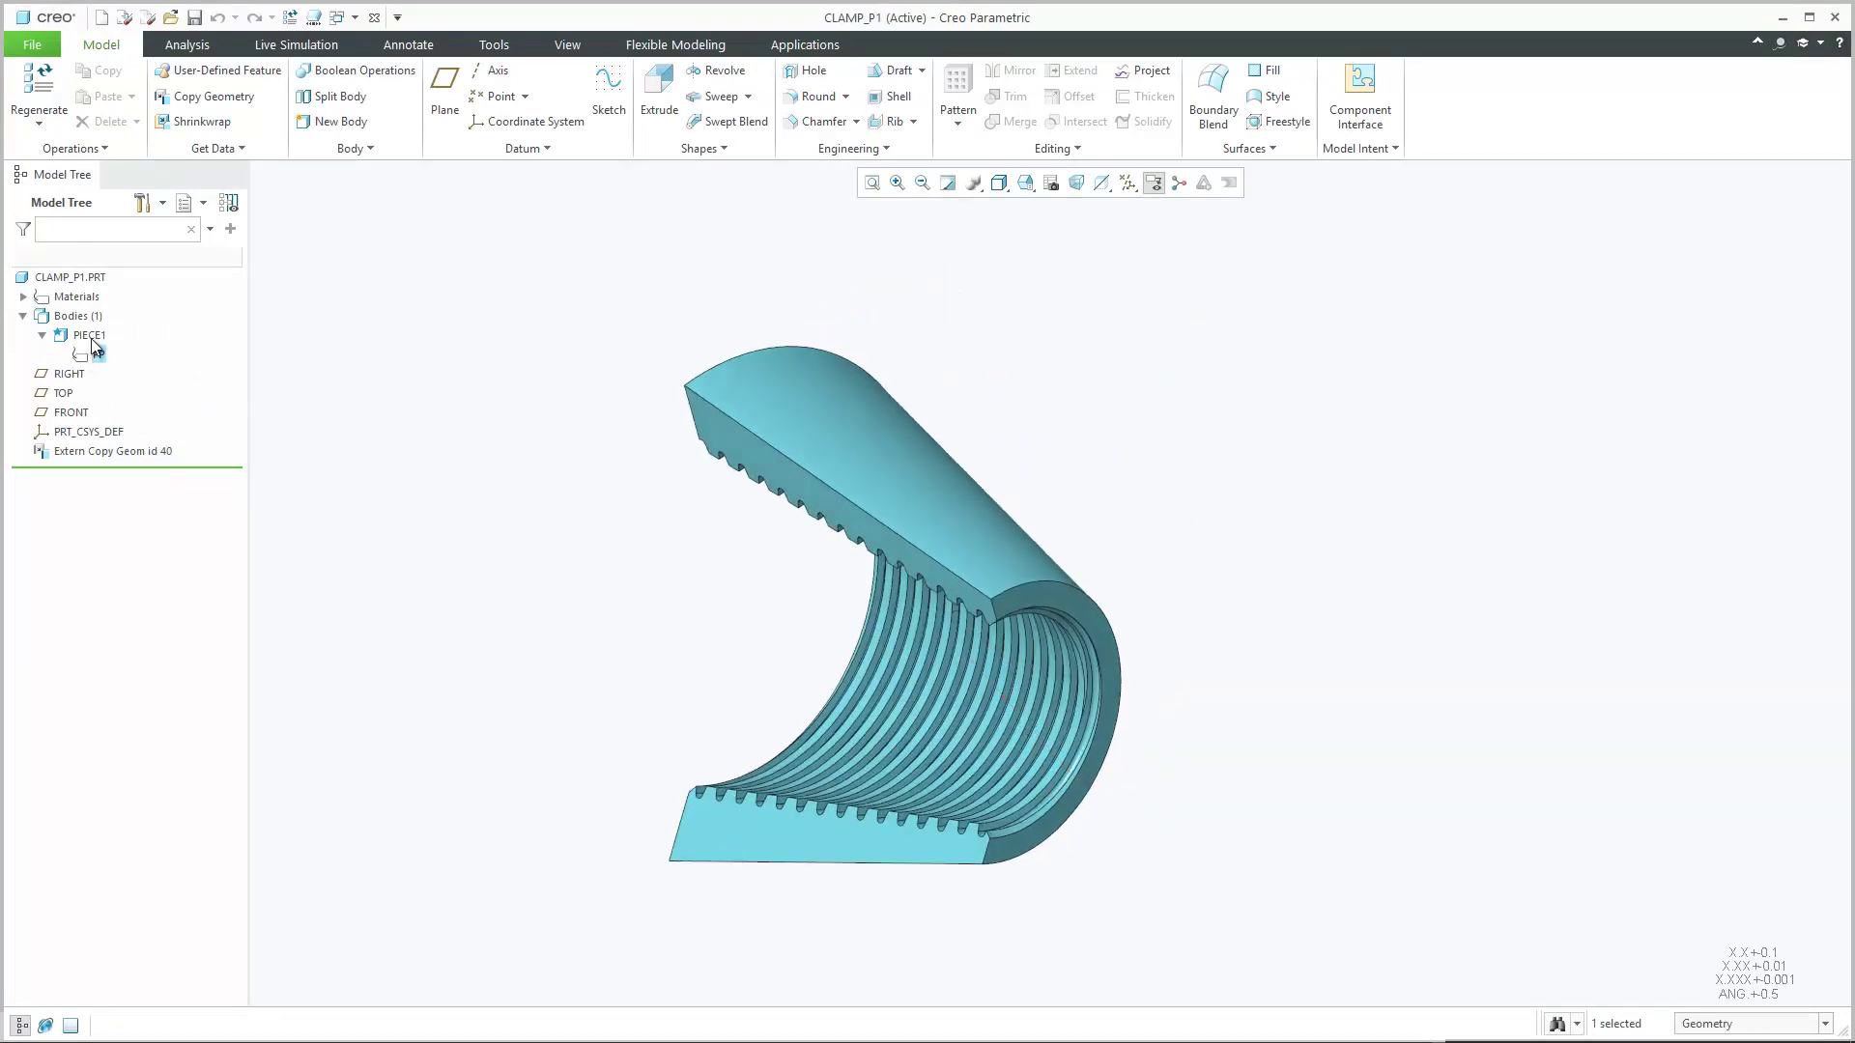
Check that PIECE1 in CLAMP_P1 carries the copied PIECE_NUM parameter
{"action": "right_click", "coordinate": [92, 339]}
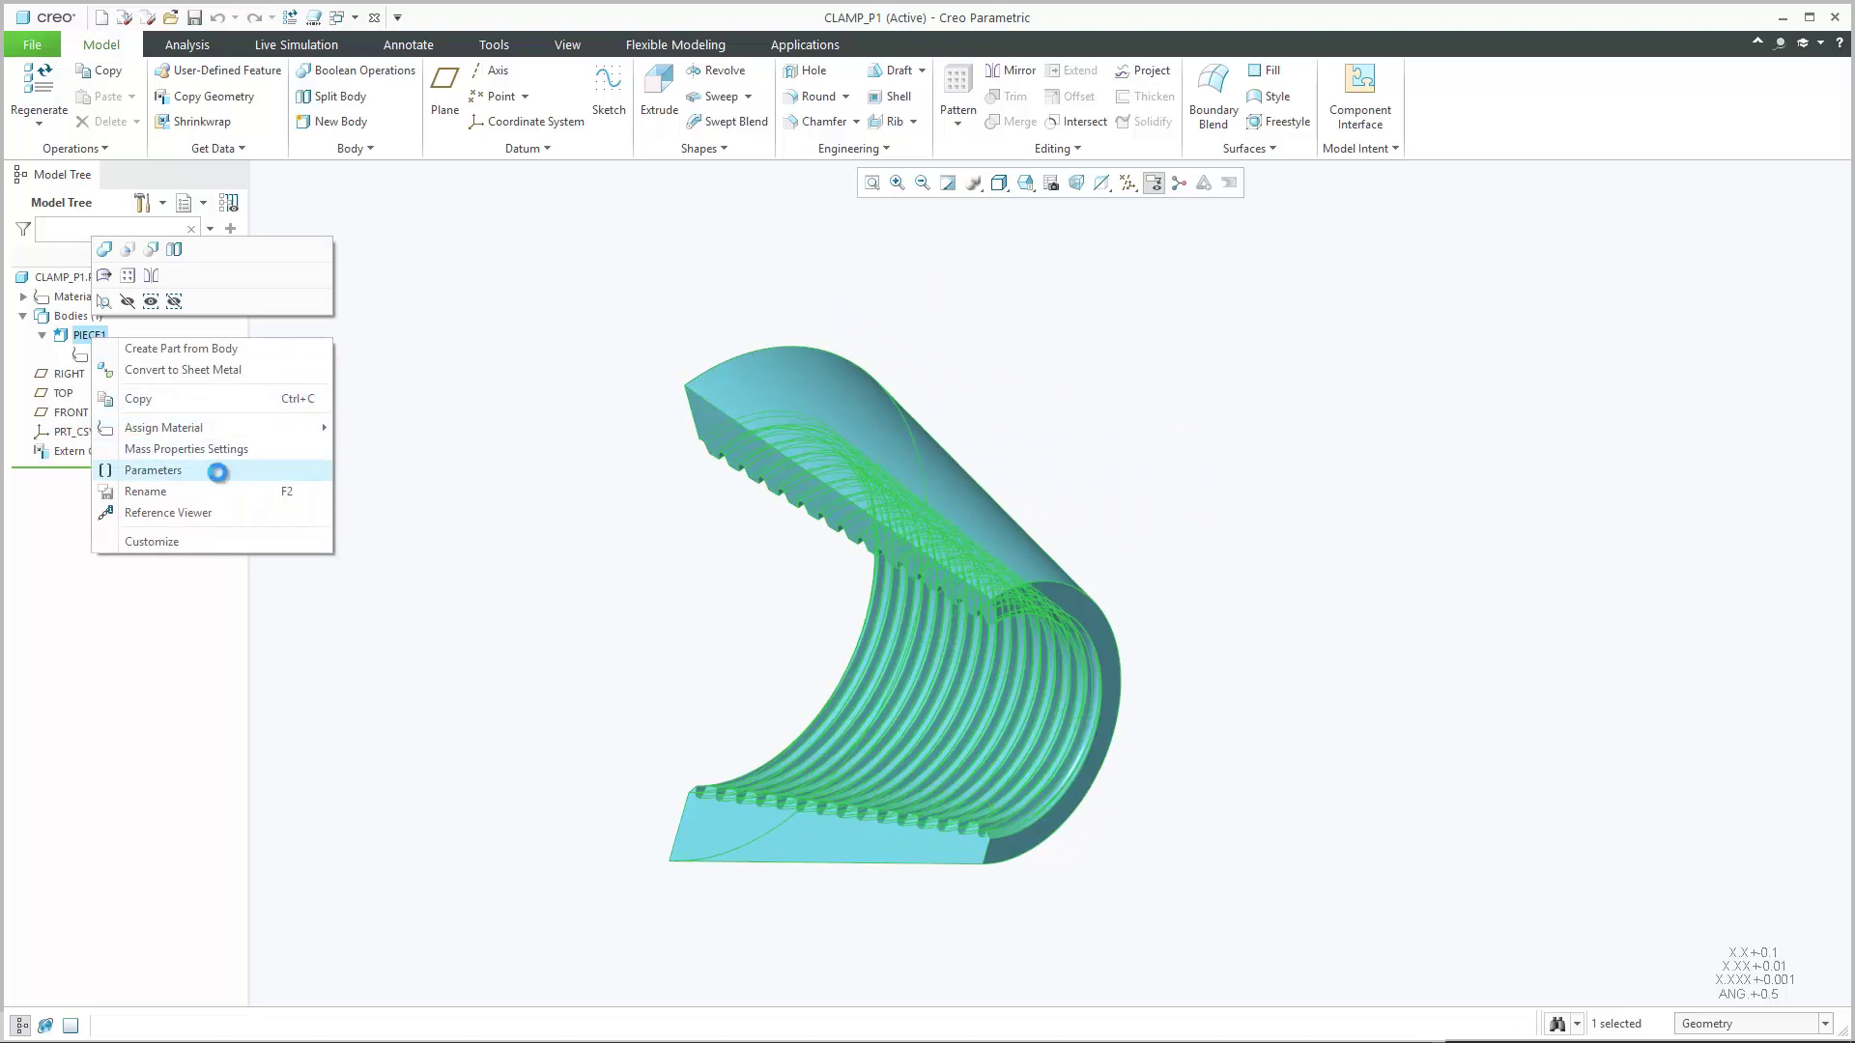
{"action": "left_click", "coordinate": [216, 468]}
{"action": "left_click", "coordinate": [1489, 517]}
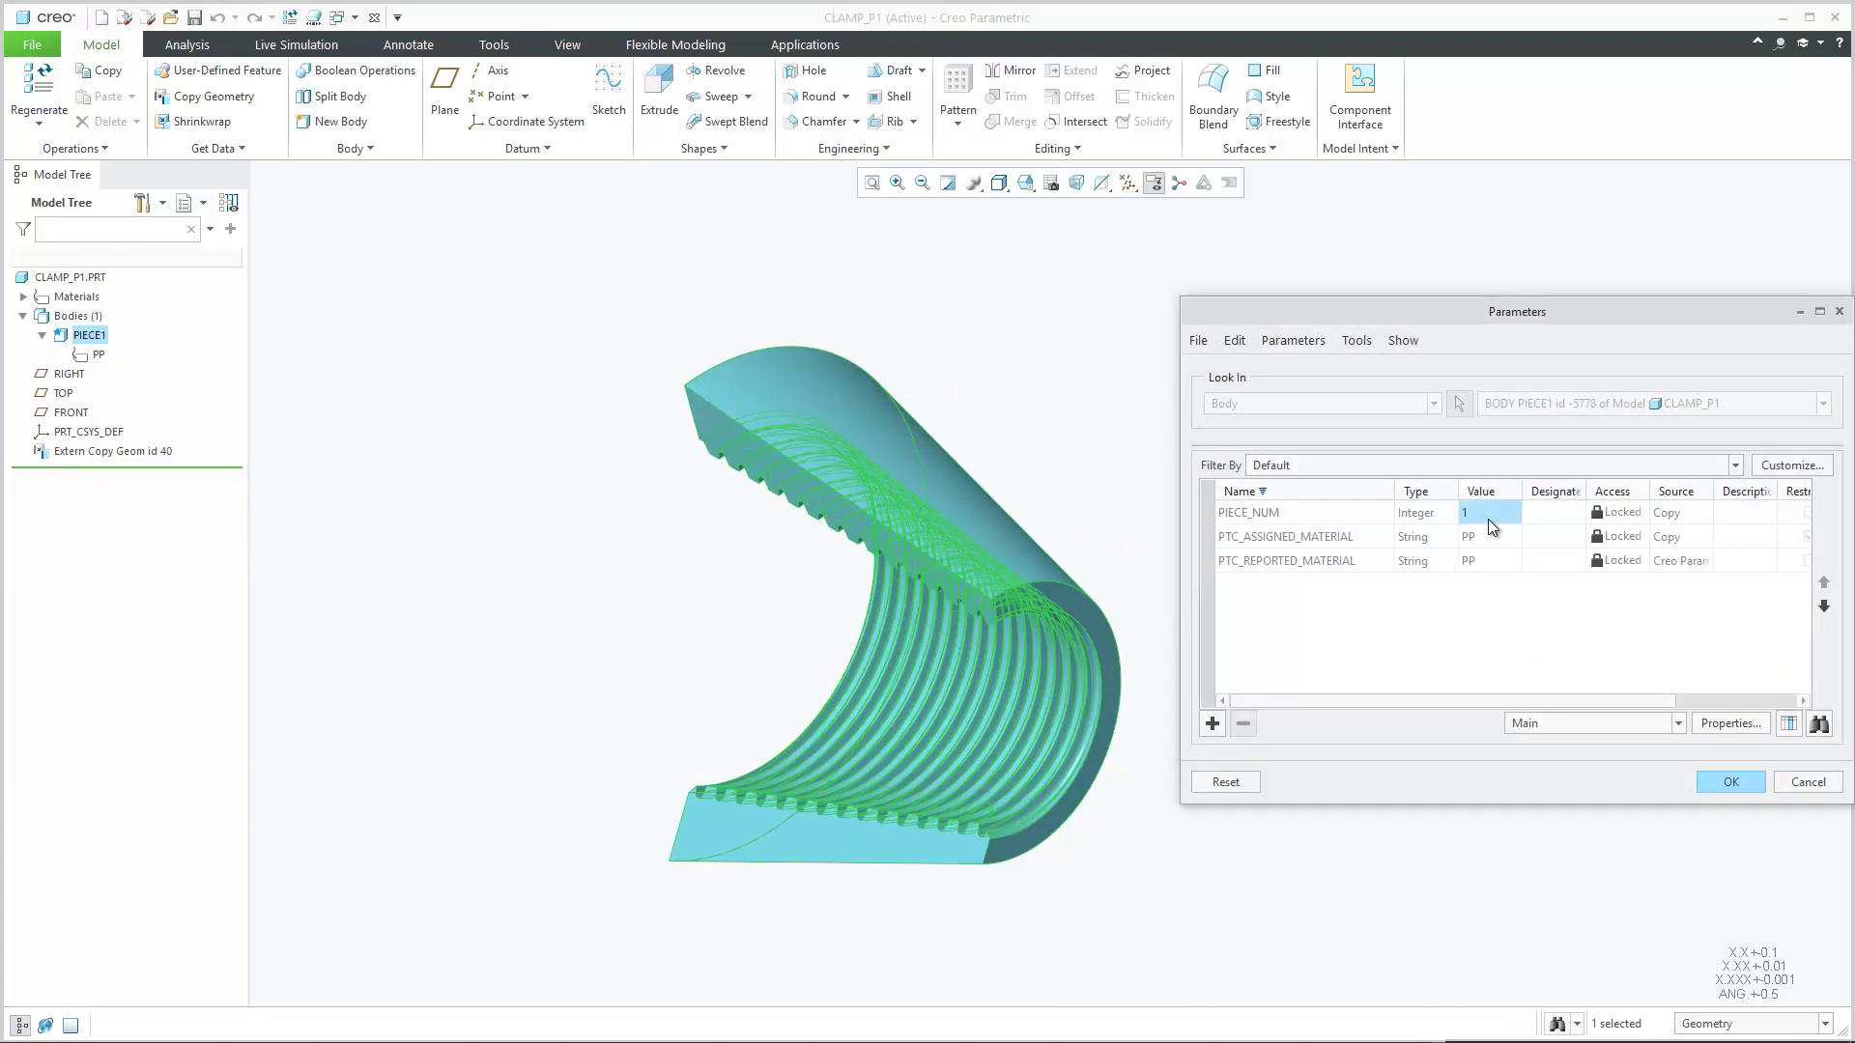
{"action": "left_click", "coordinate": [1728, 788]}
Set the Extern Copy Geom feature's update option to Manual Update
{"action": "left_click", "coordinate": [92, 452]}
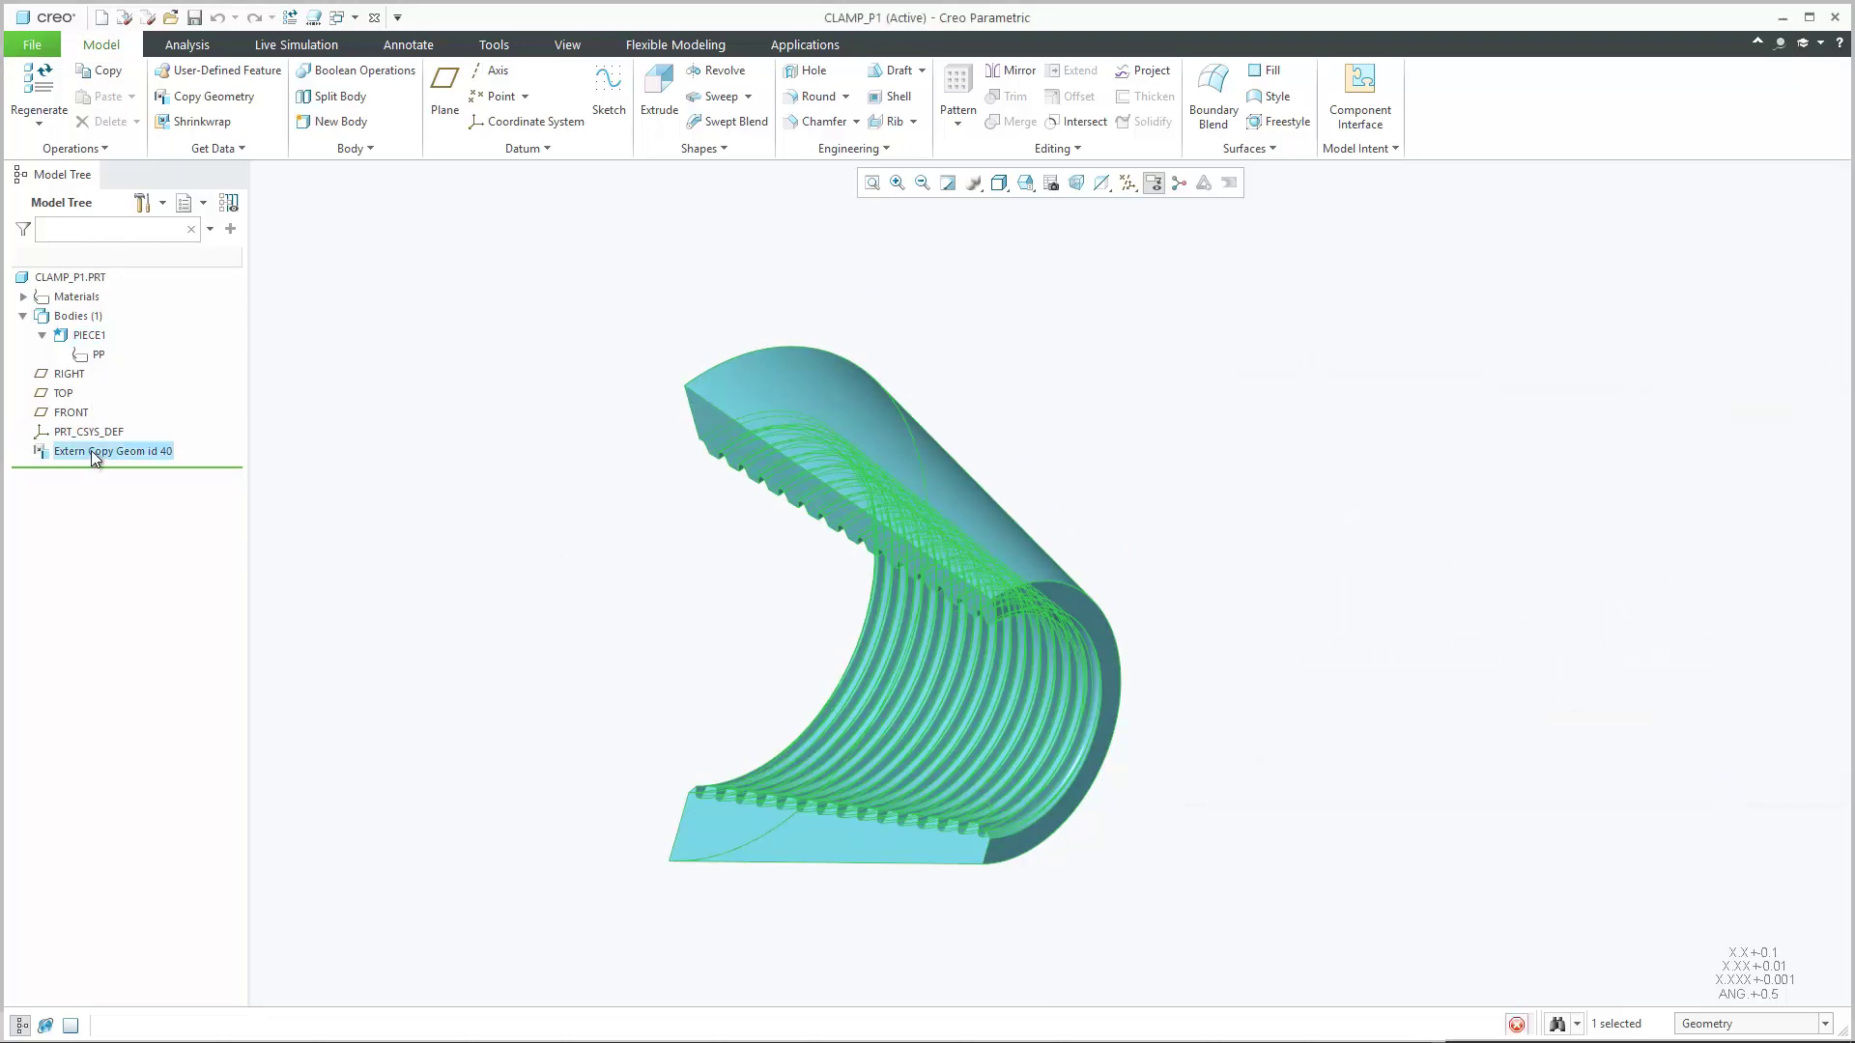
{"action": "left_click", "coordinate": [108, 342]}
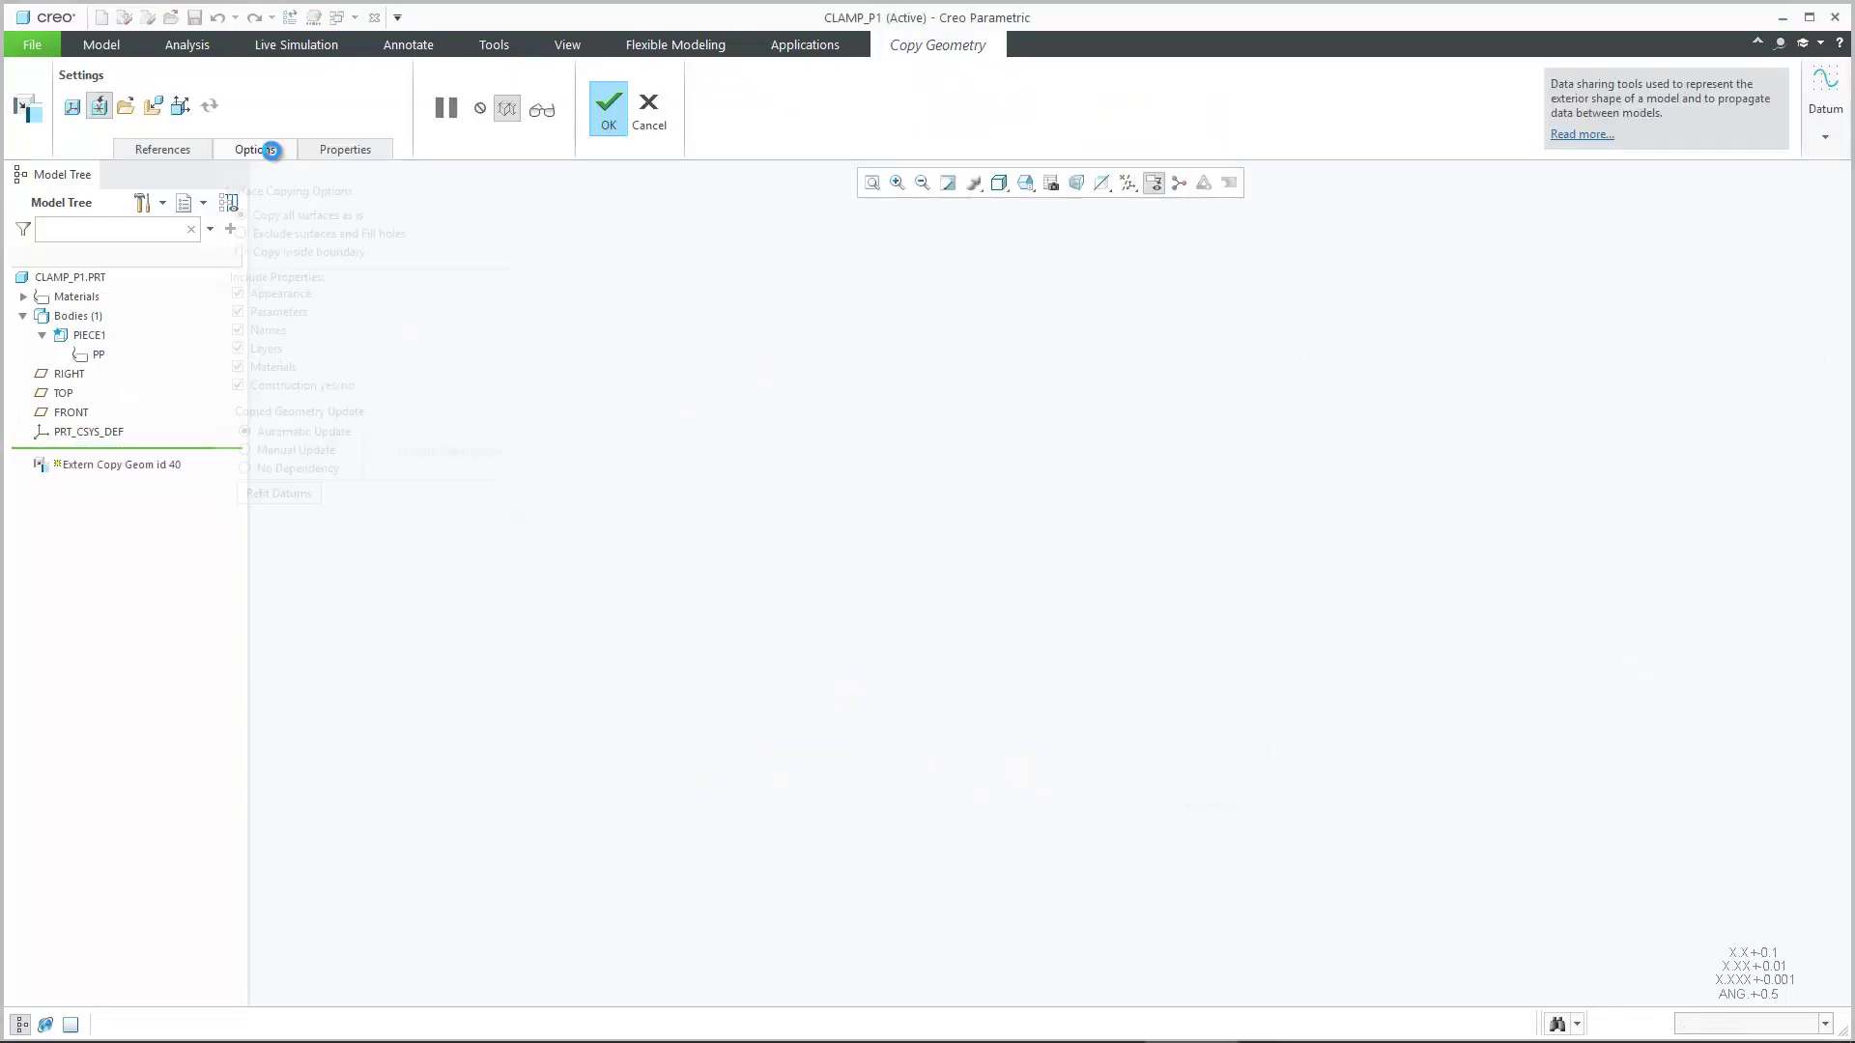
{"action": "left_click", "coordinate": [259, 150]}
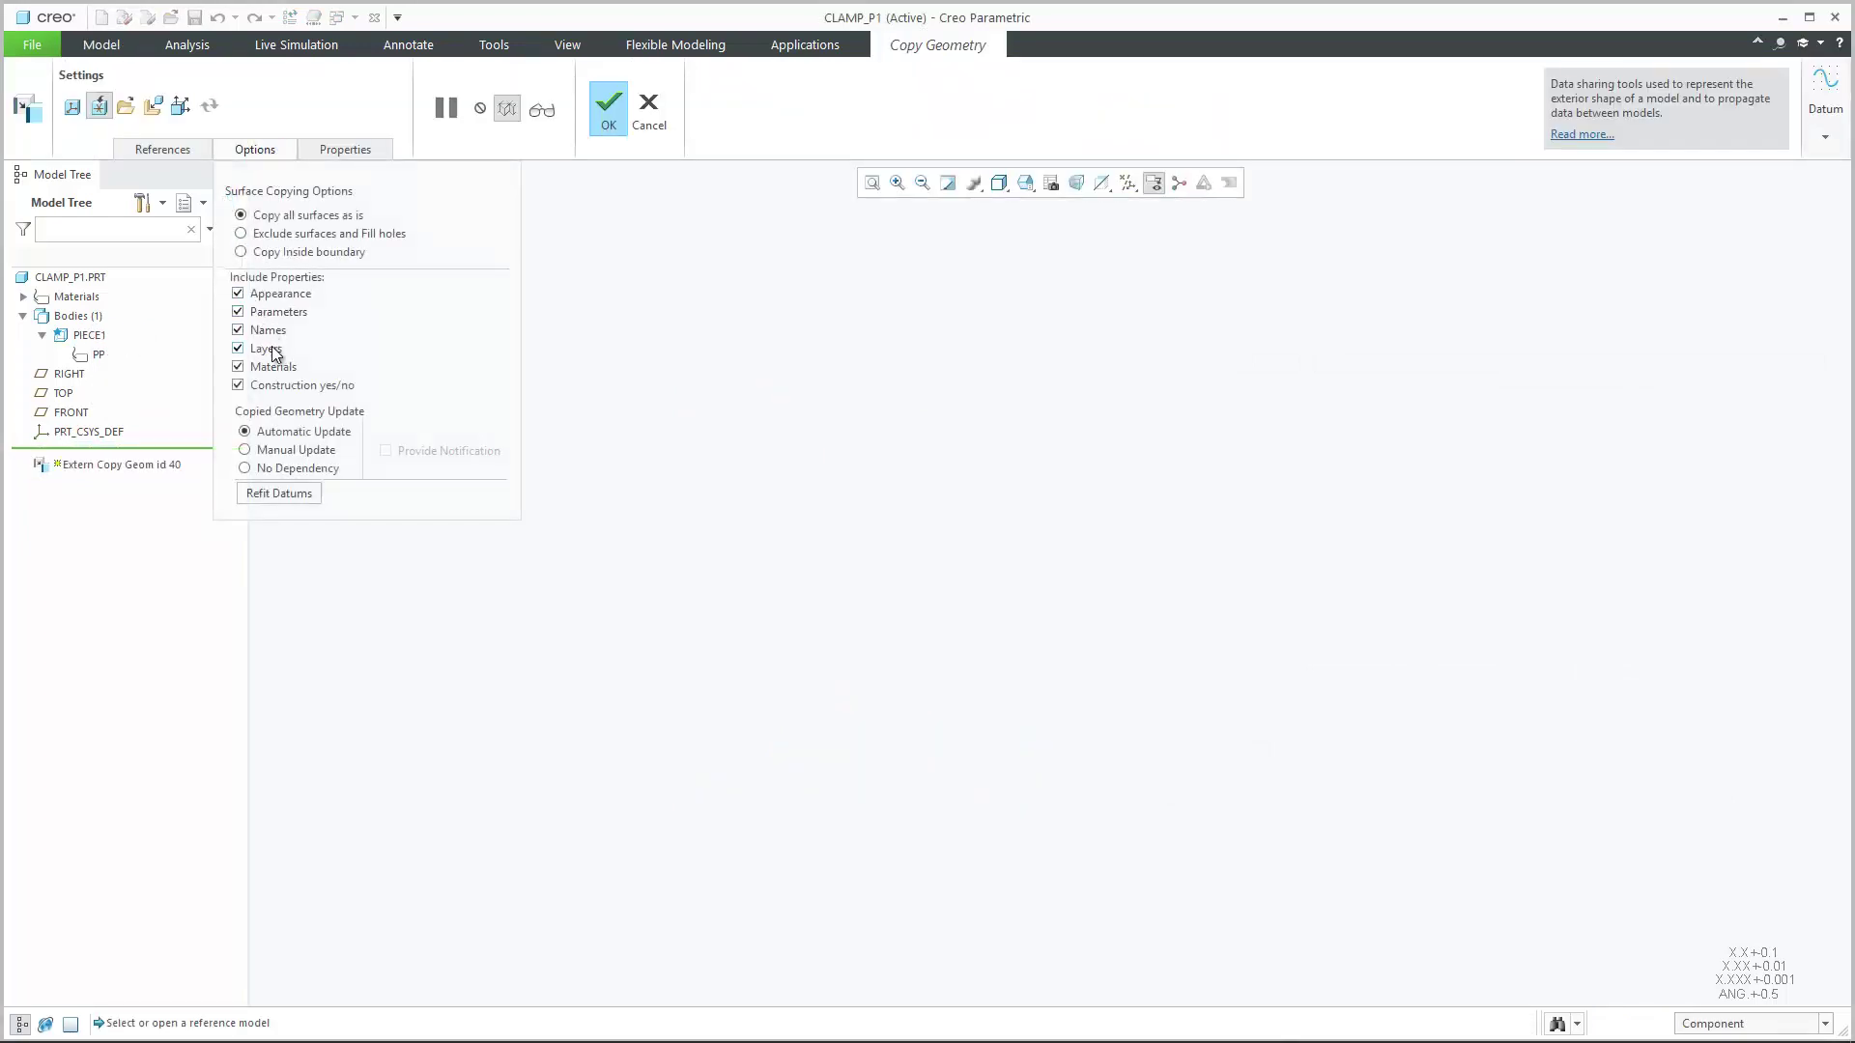
{"action": "left_click", "coordinate": [304, 452]}
{"action": "left_click", "coordinate": [609, 104]}
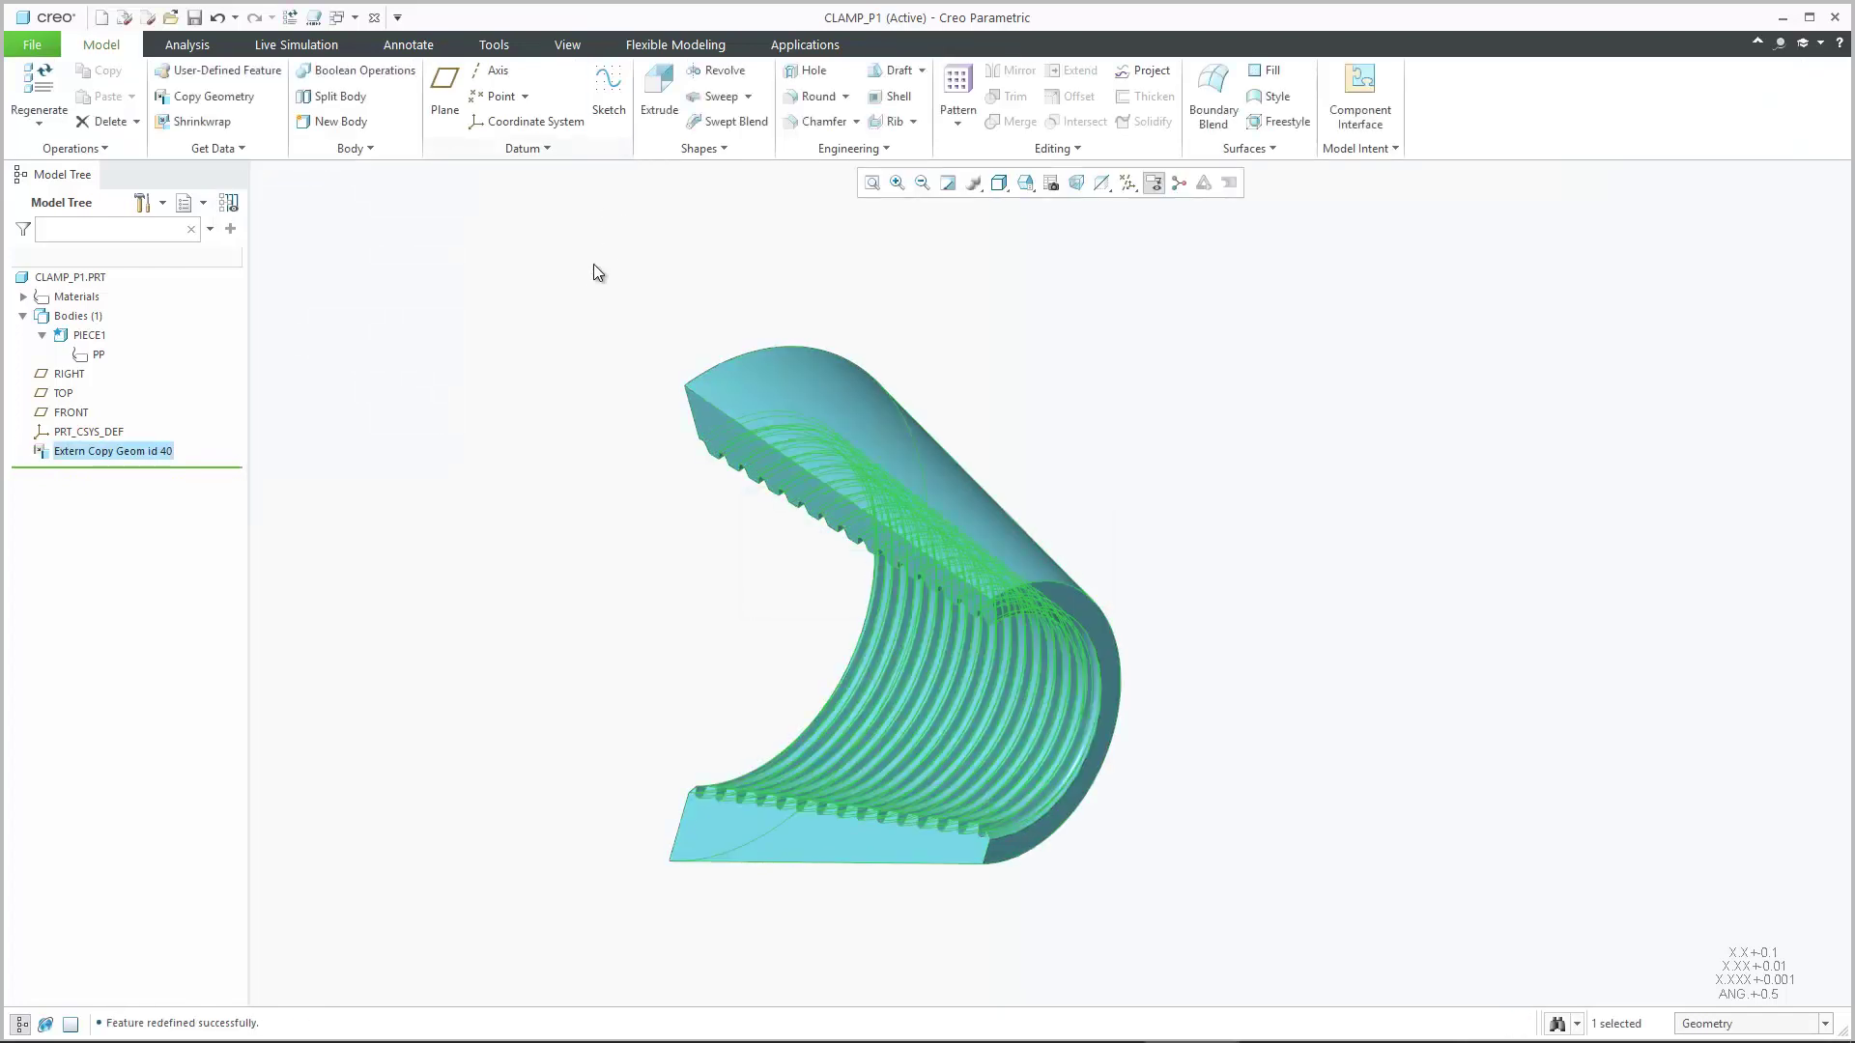
Switch to CLAMP_MASTER and start Create Part from Body on PIECE2
{"action": "left_click", "coordinate": [354, 17]}
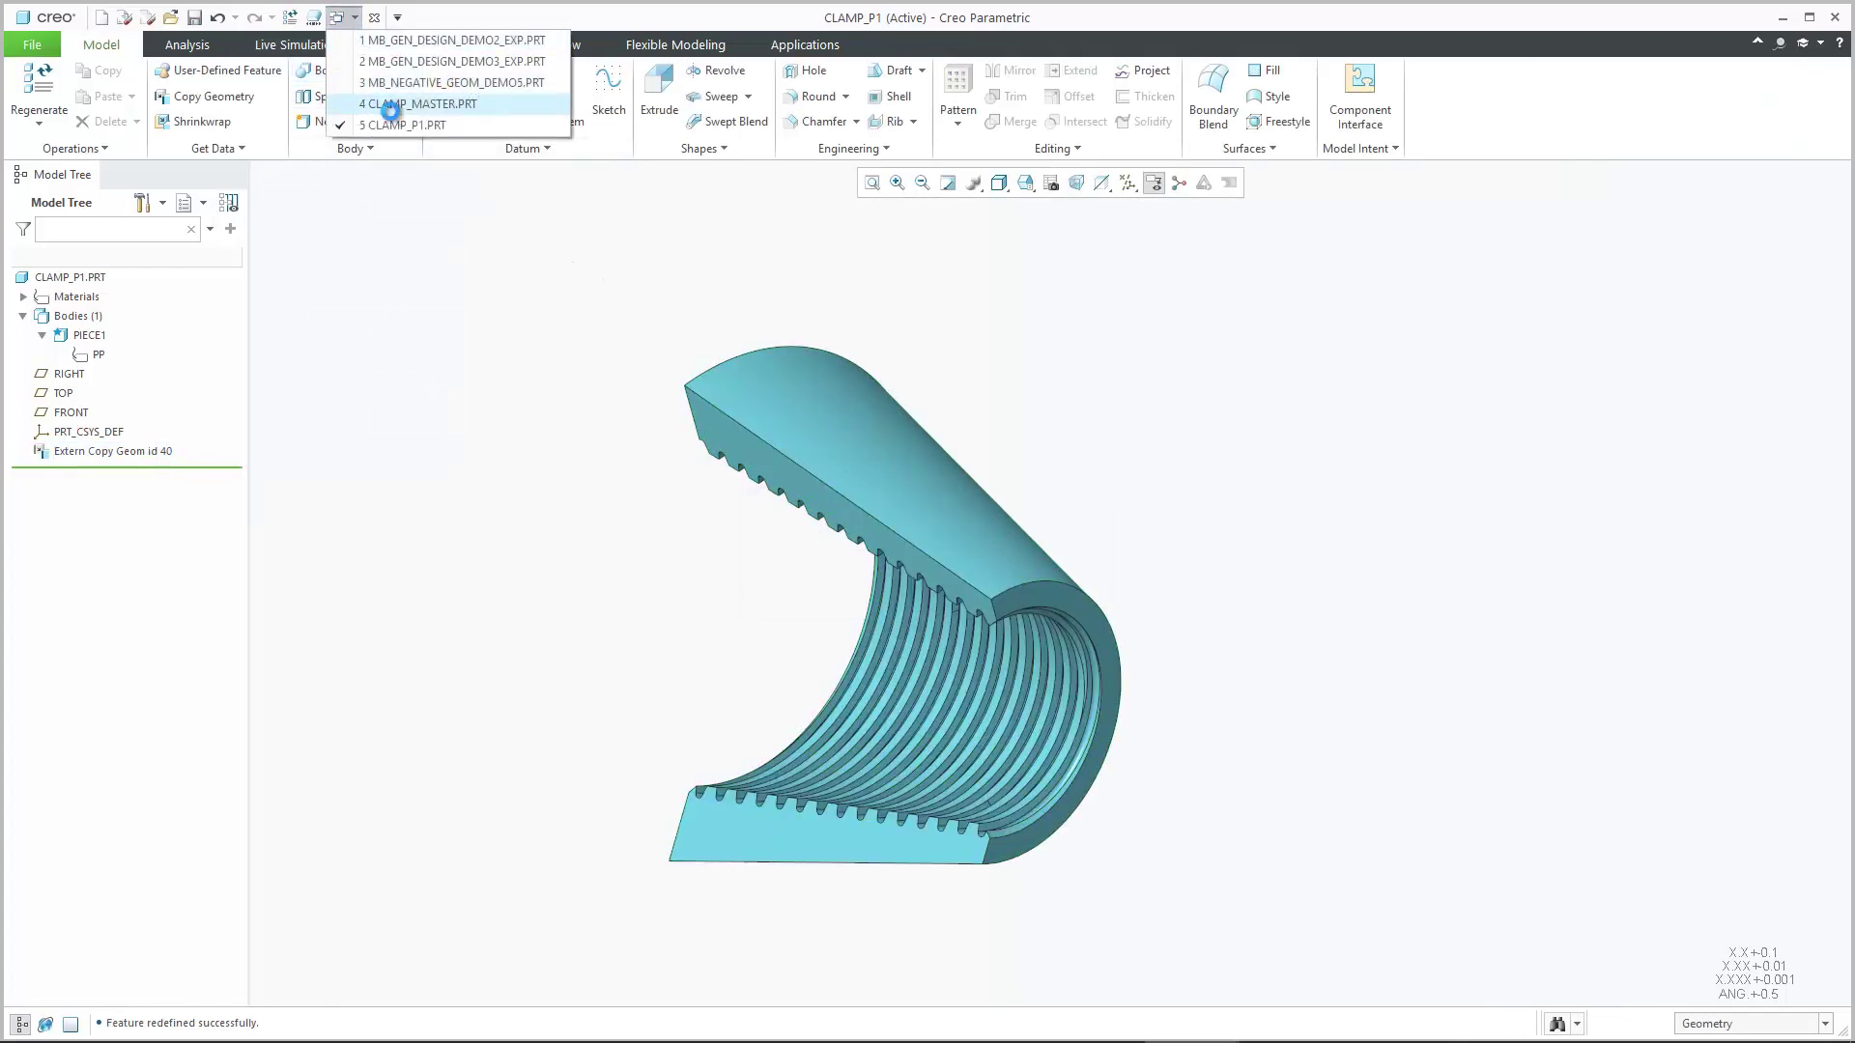
{"action": "left_click", "coordinate": [382, 100]}
{"action": "right_click", "coordinate": [90, 470]}
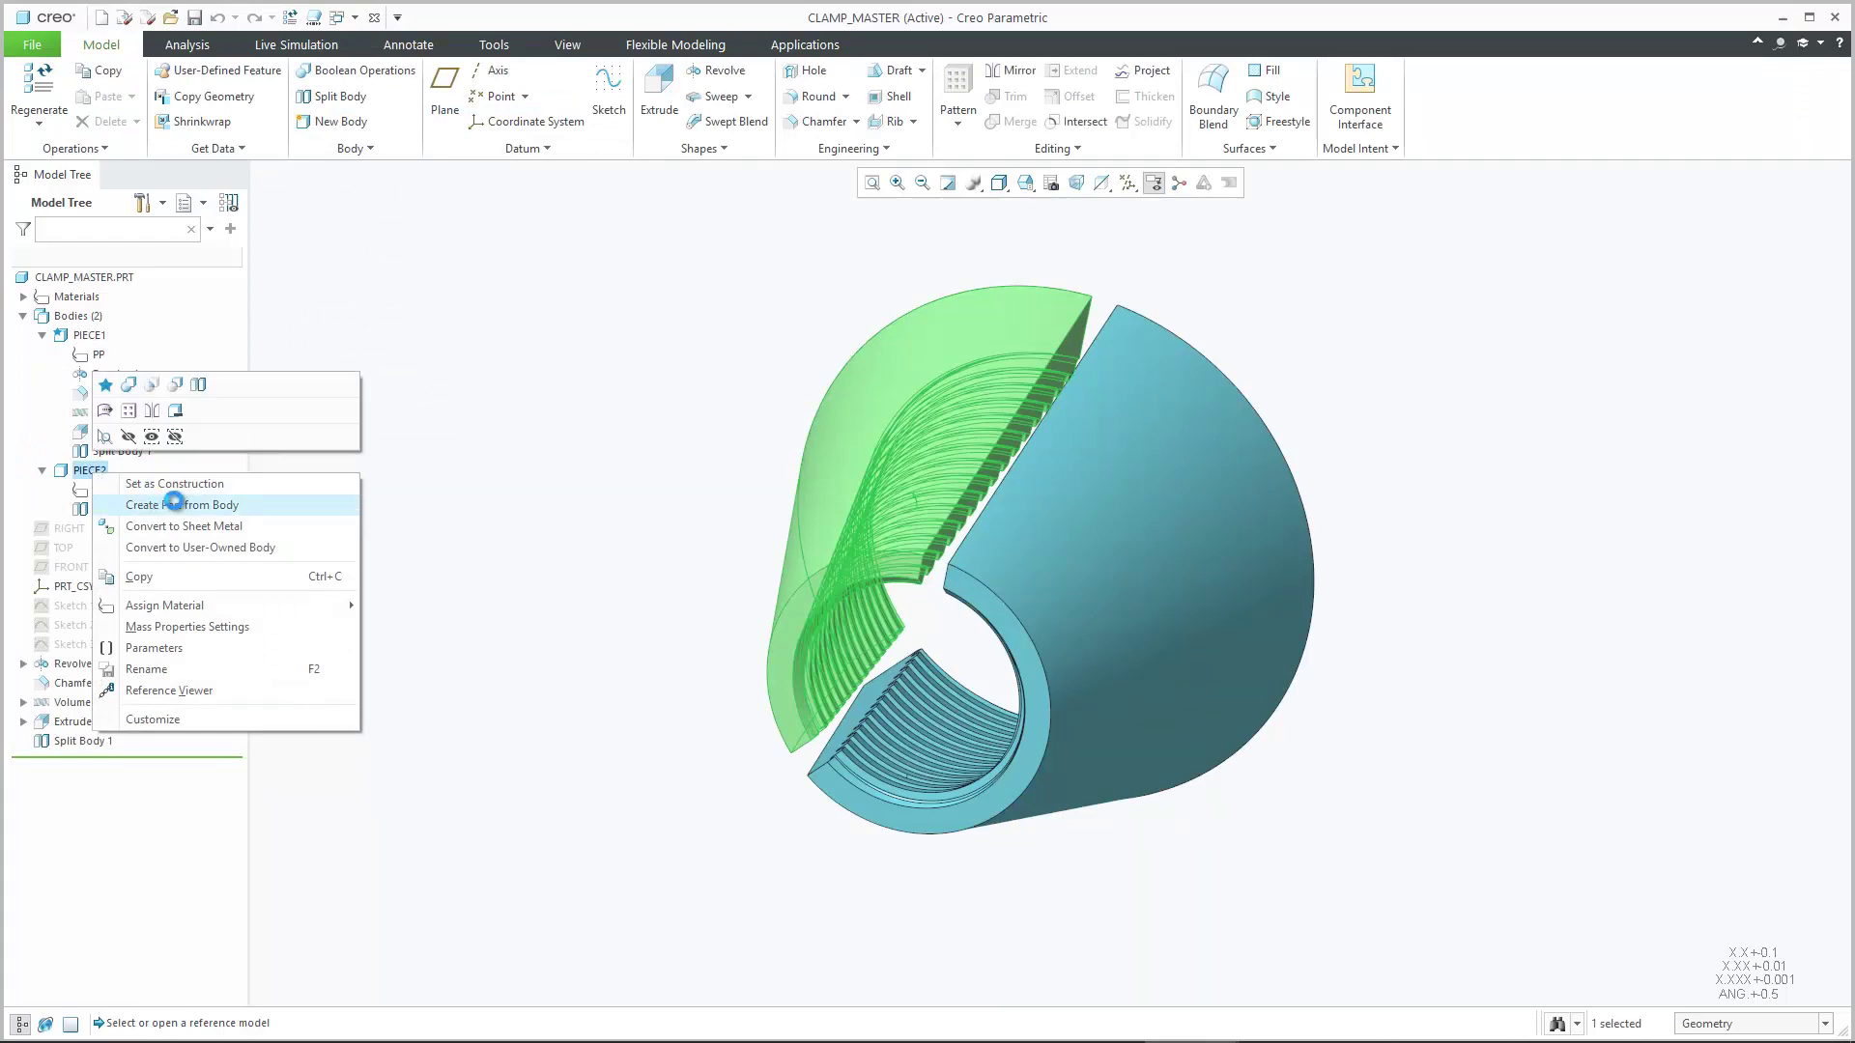
{"action": "left_click", "coordinate": [219, 507]}
{"action": "type", "text": "clamp_p1"}
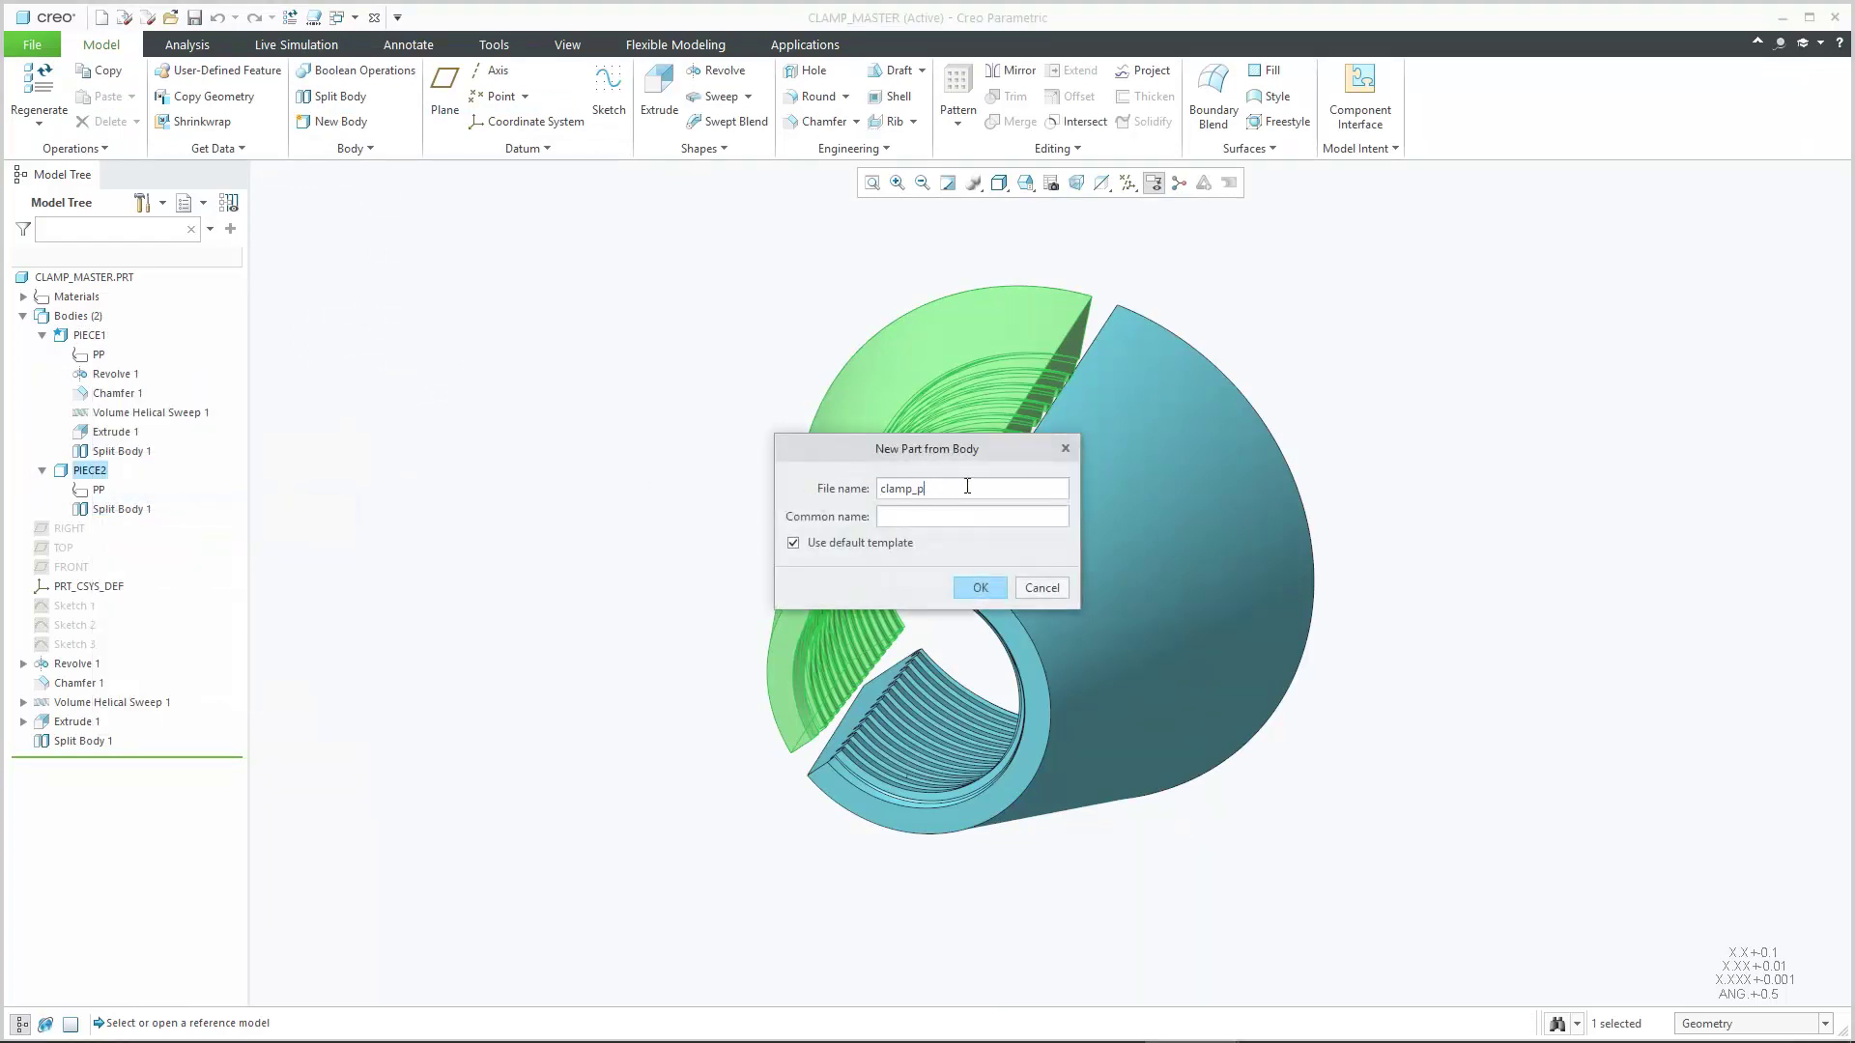
Create part CLAMP_P2 and confirm its PIECE2 body has PIECE_NUM 2
{"action": "left_click", "coordinate": [984, 588]}
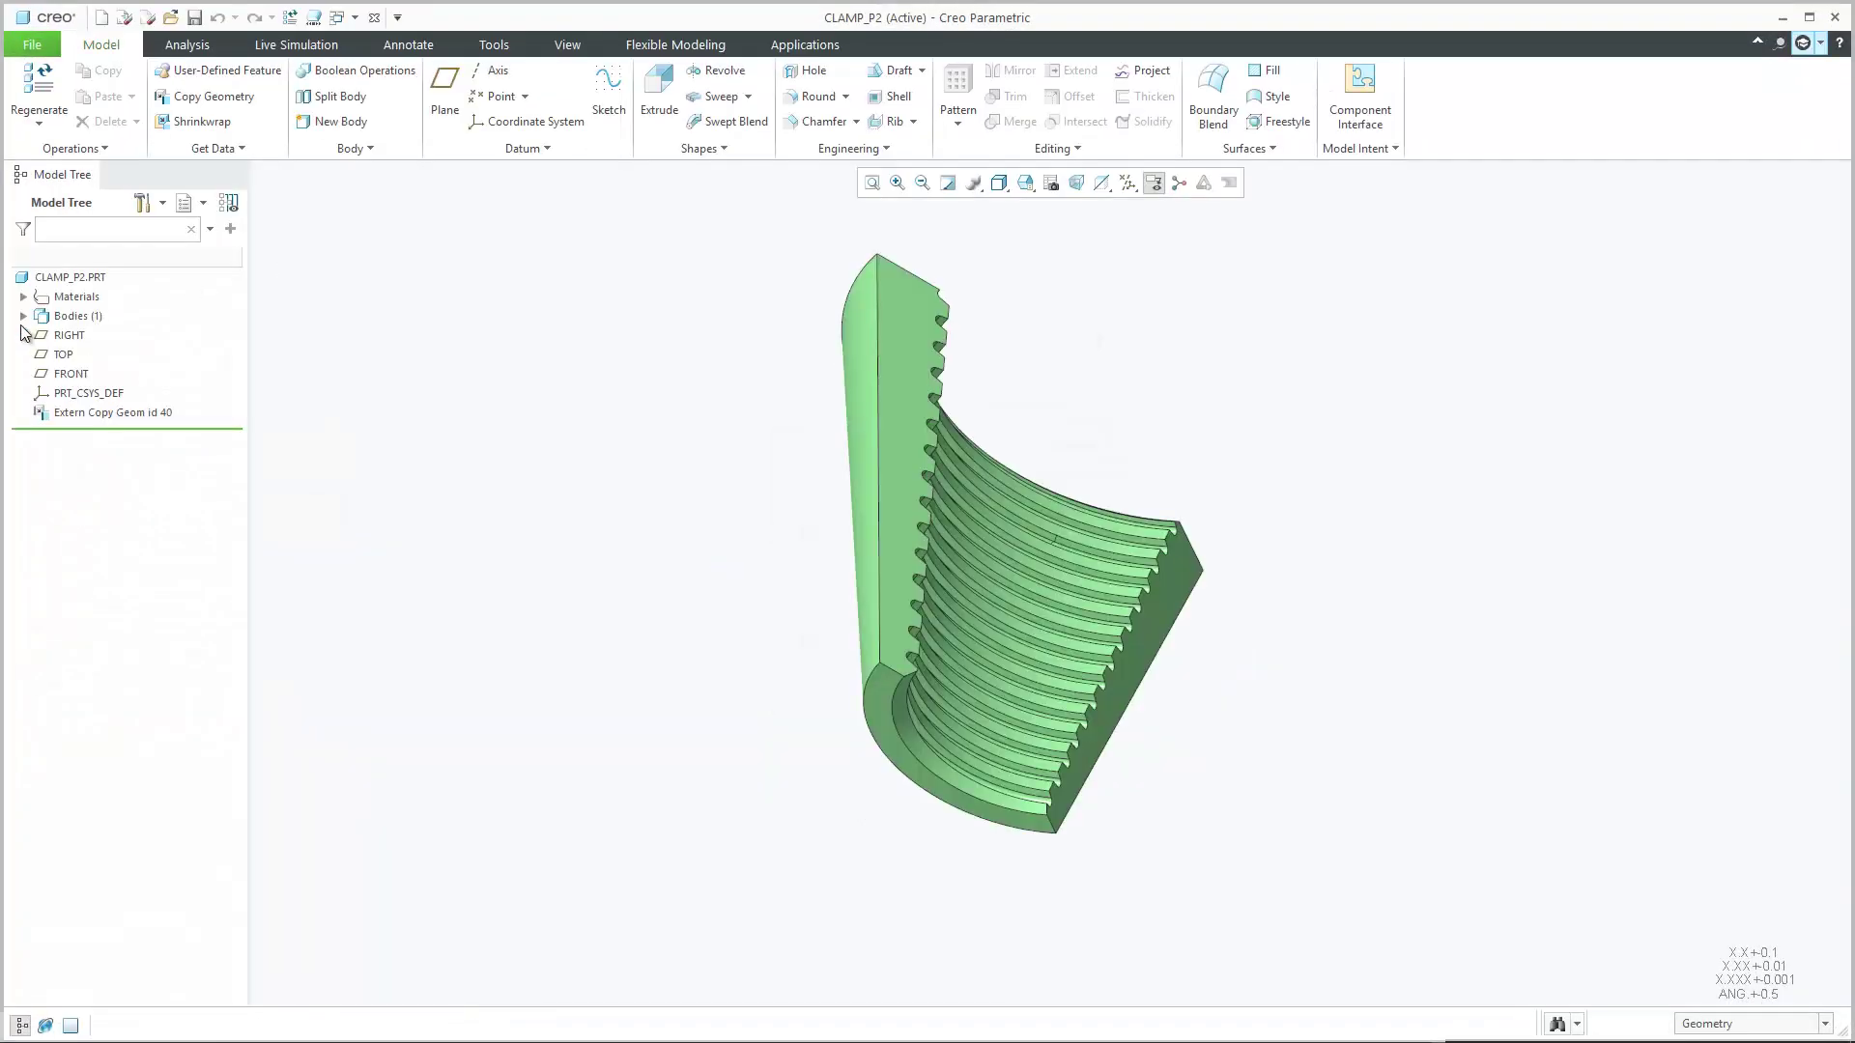
{"action": "left_click", "coordinate": [41, 335]}
{"action": "right_click", "coordinate": [87, 334]}
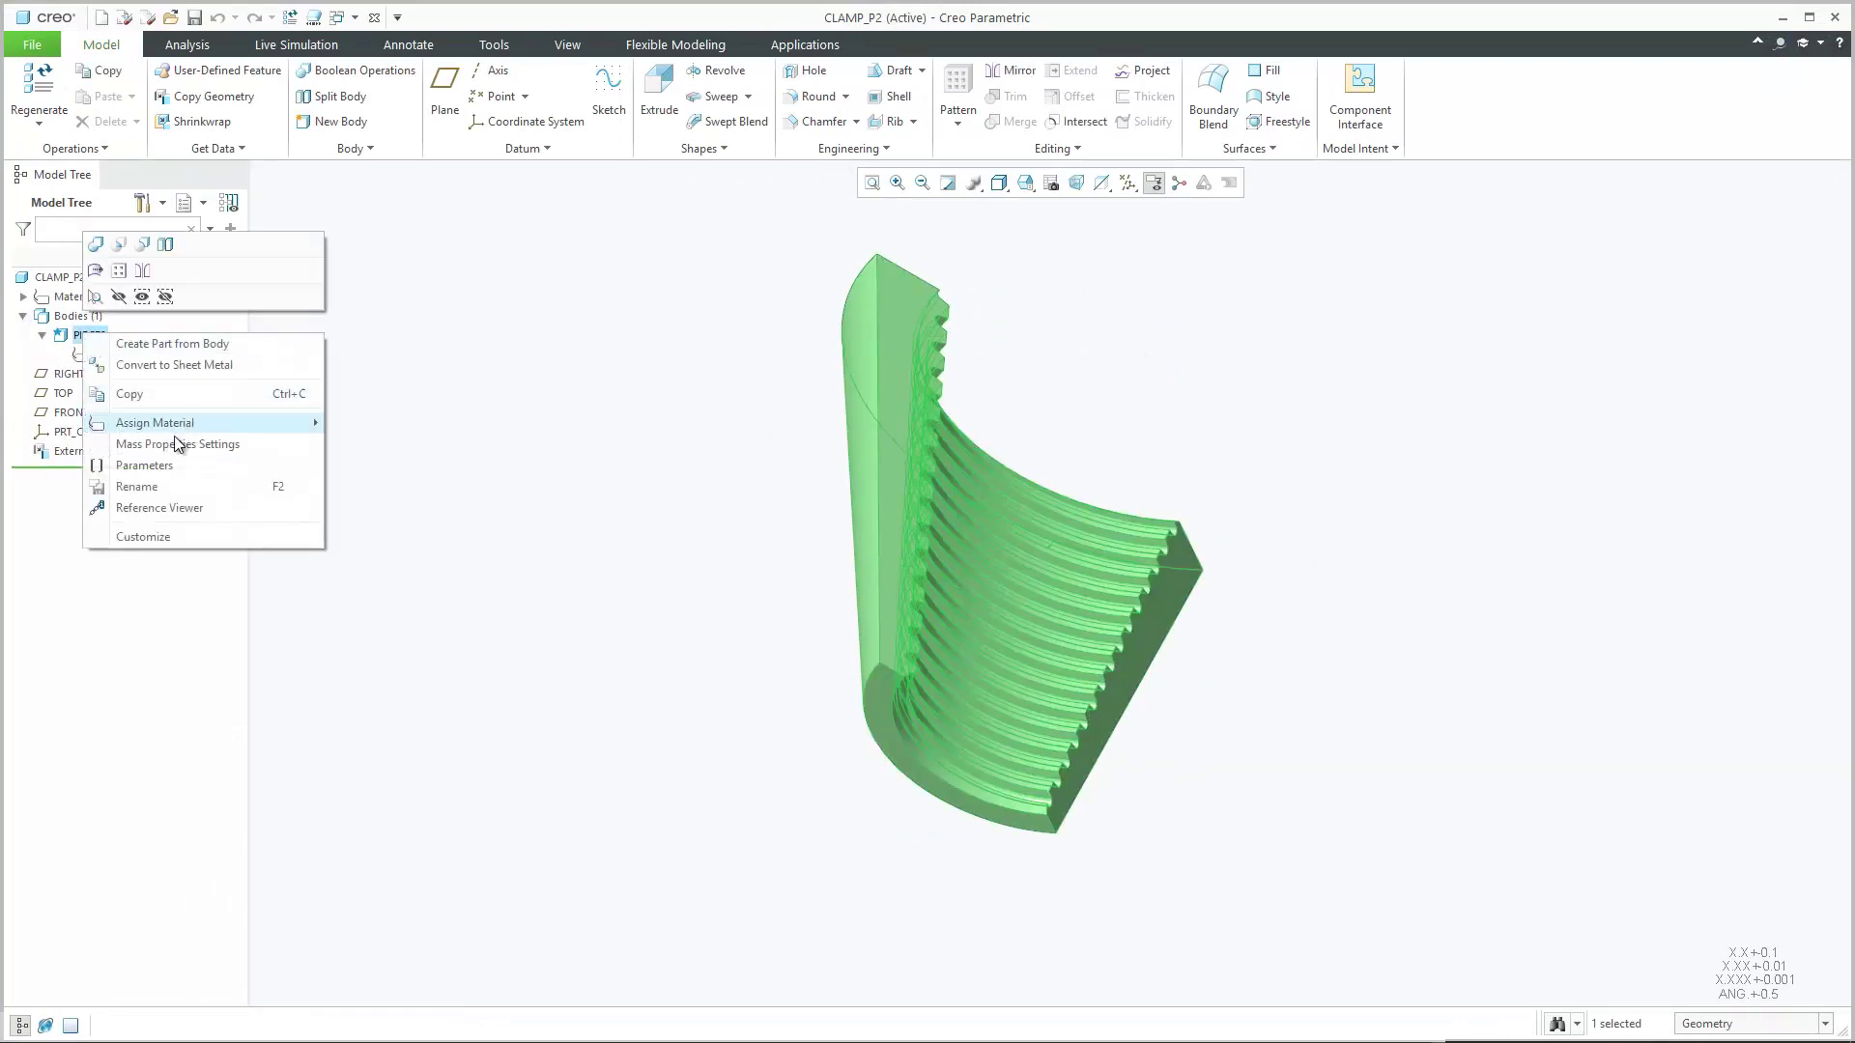
{"action": "left_click", "coordinate": [190, 467]}
{"action": "left_click", "coordinate": [1504, 513]}
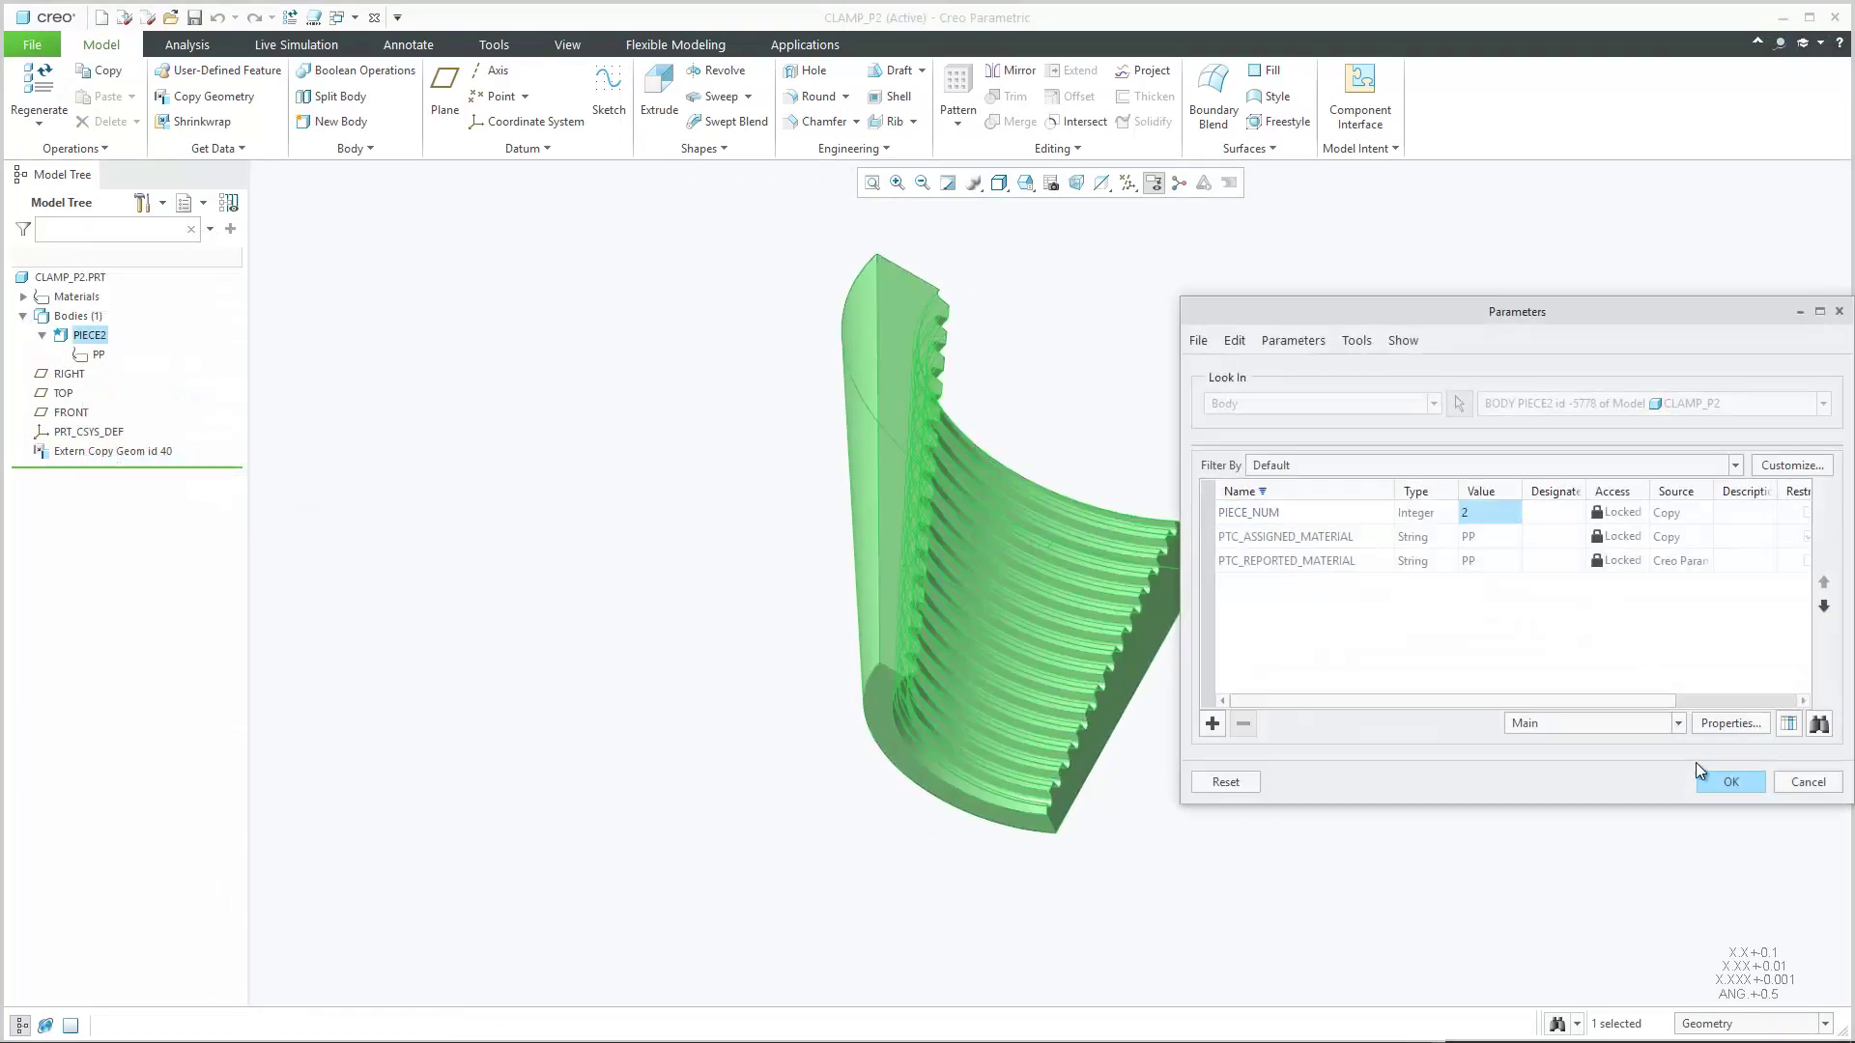
{"action": "left_click", "coordinate": [1714, 782]}
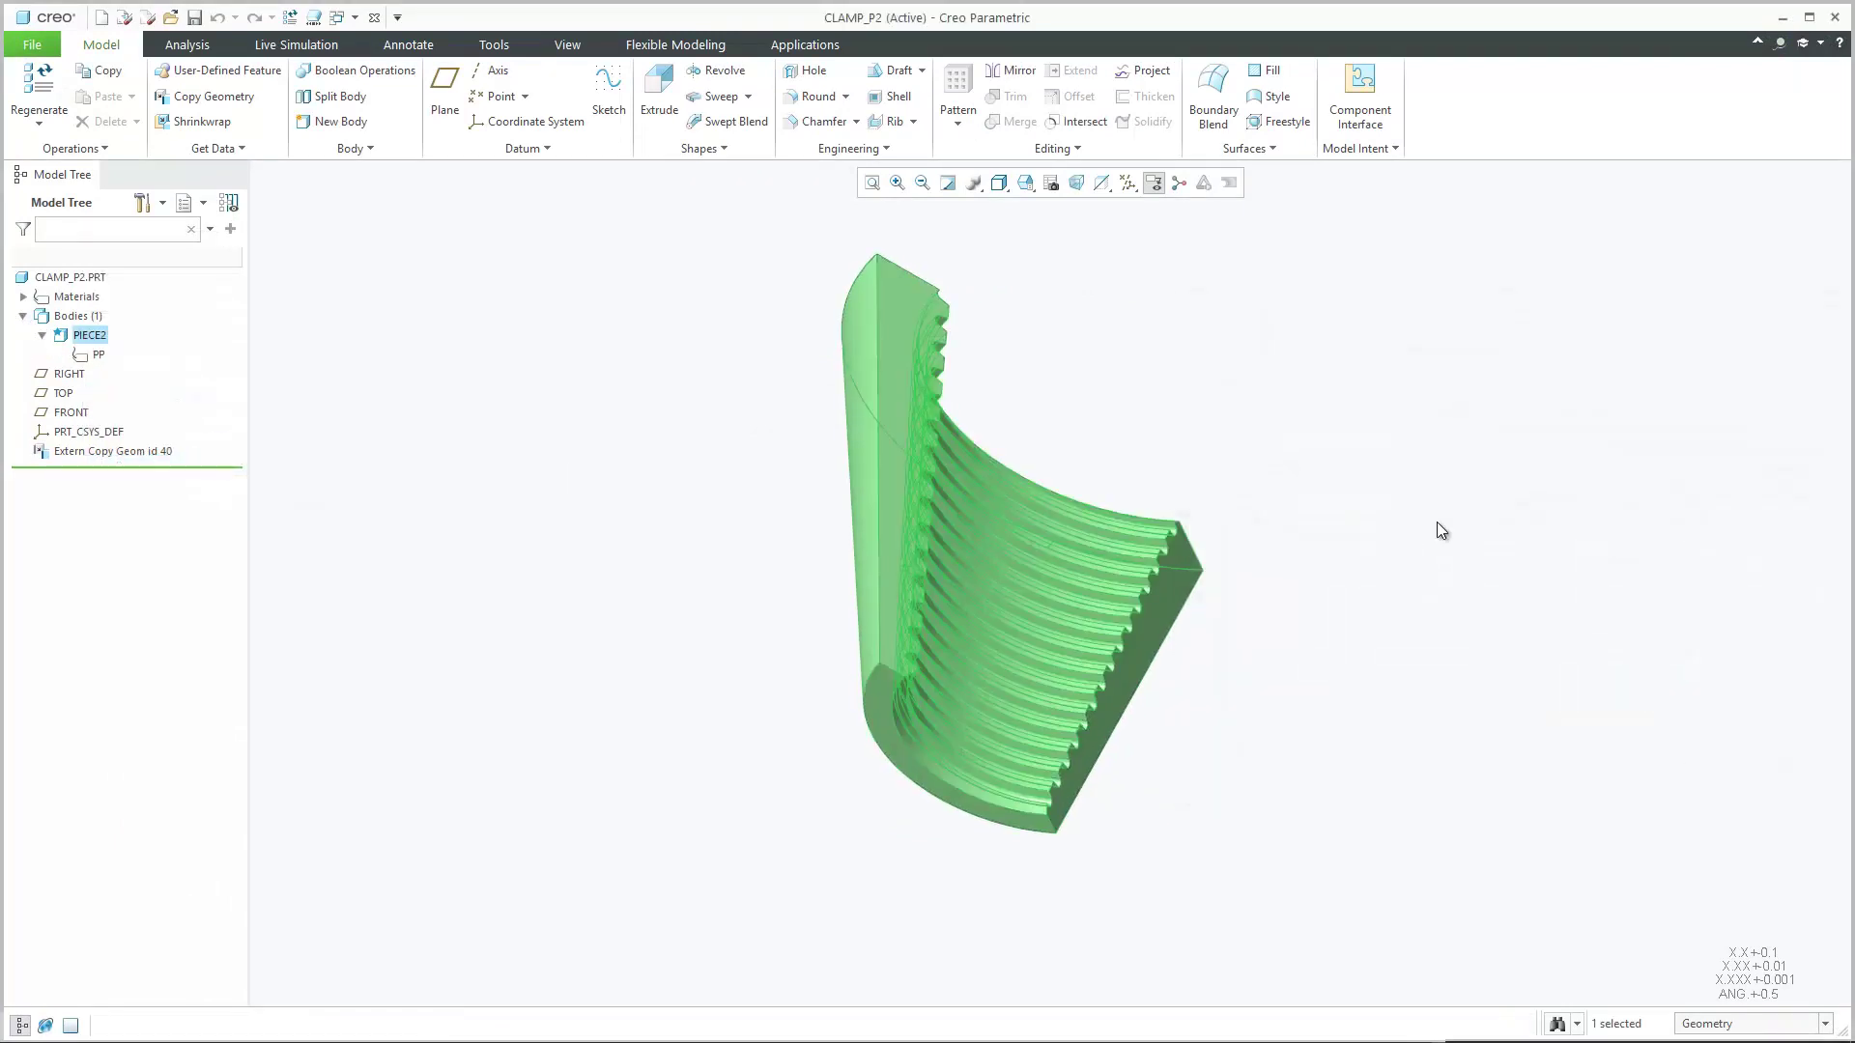
Review the Extern Copy Geom update control options in CLAMP_P2
{"action": "right_click", "coordinate": [143, 451]}
{"action": "mouse_move", "coordinate": [217, 520]}
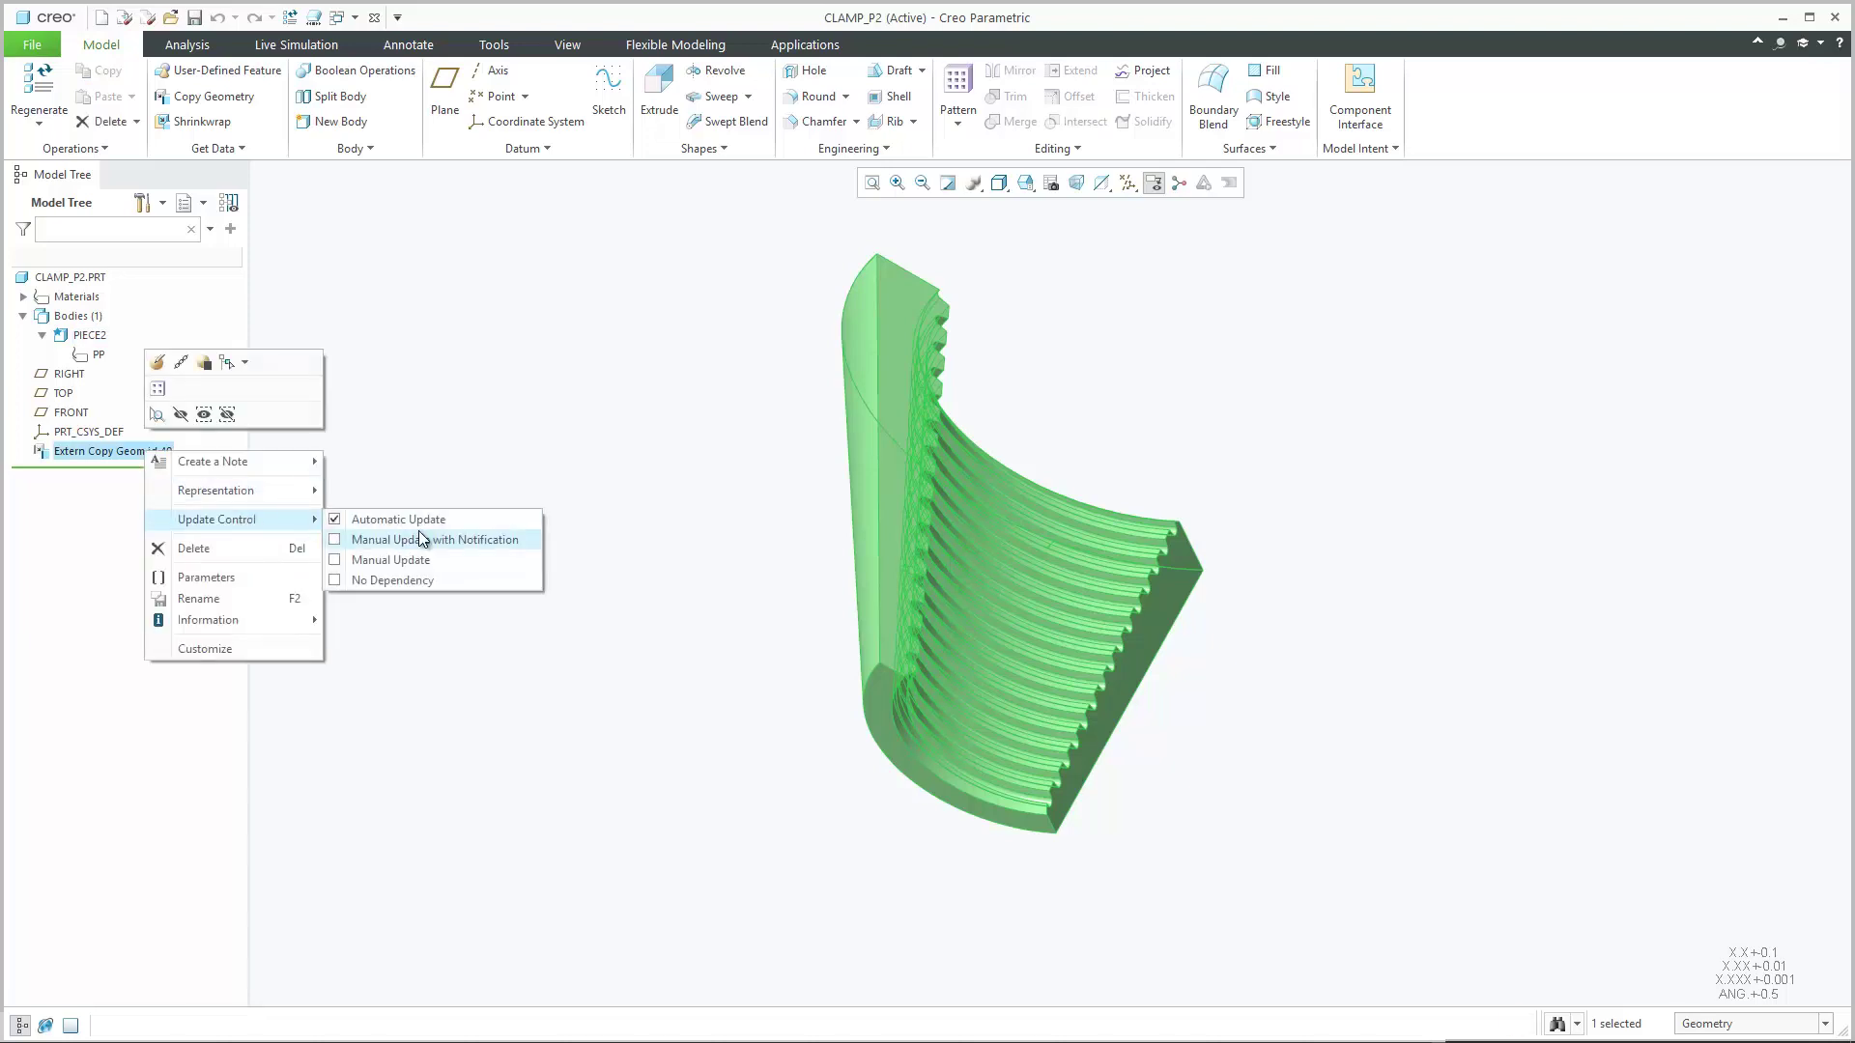
{"action": "left_click", "coordinate": [525, 457]}
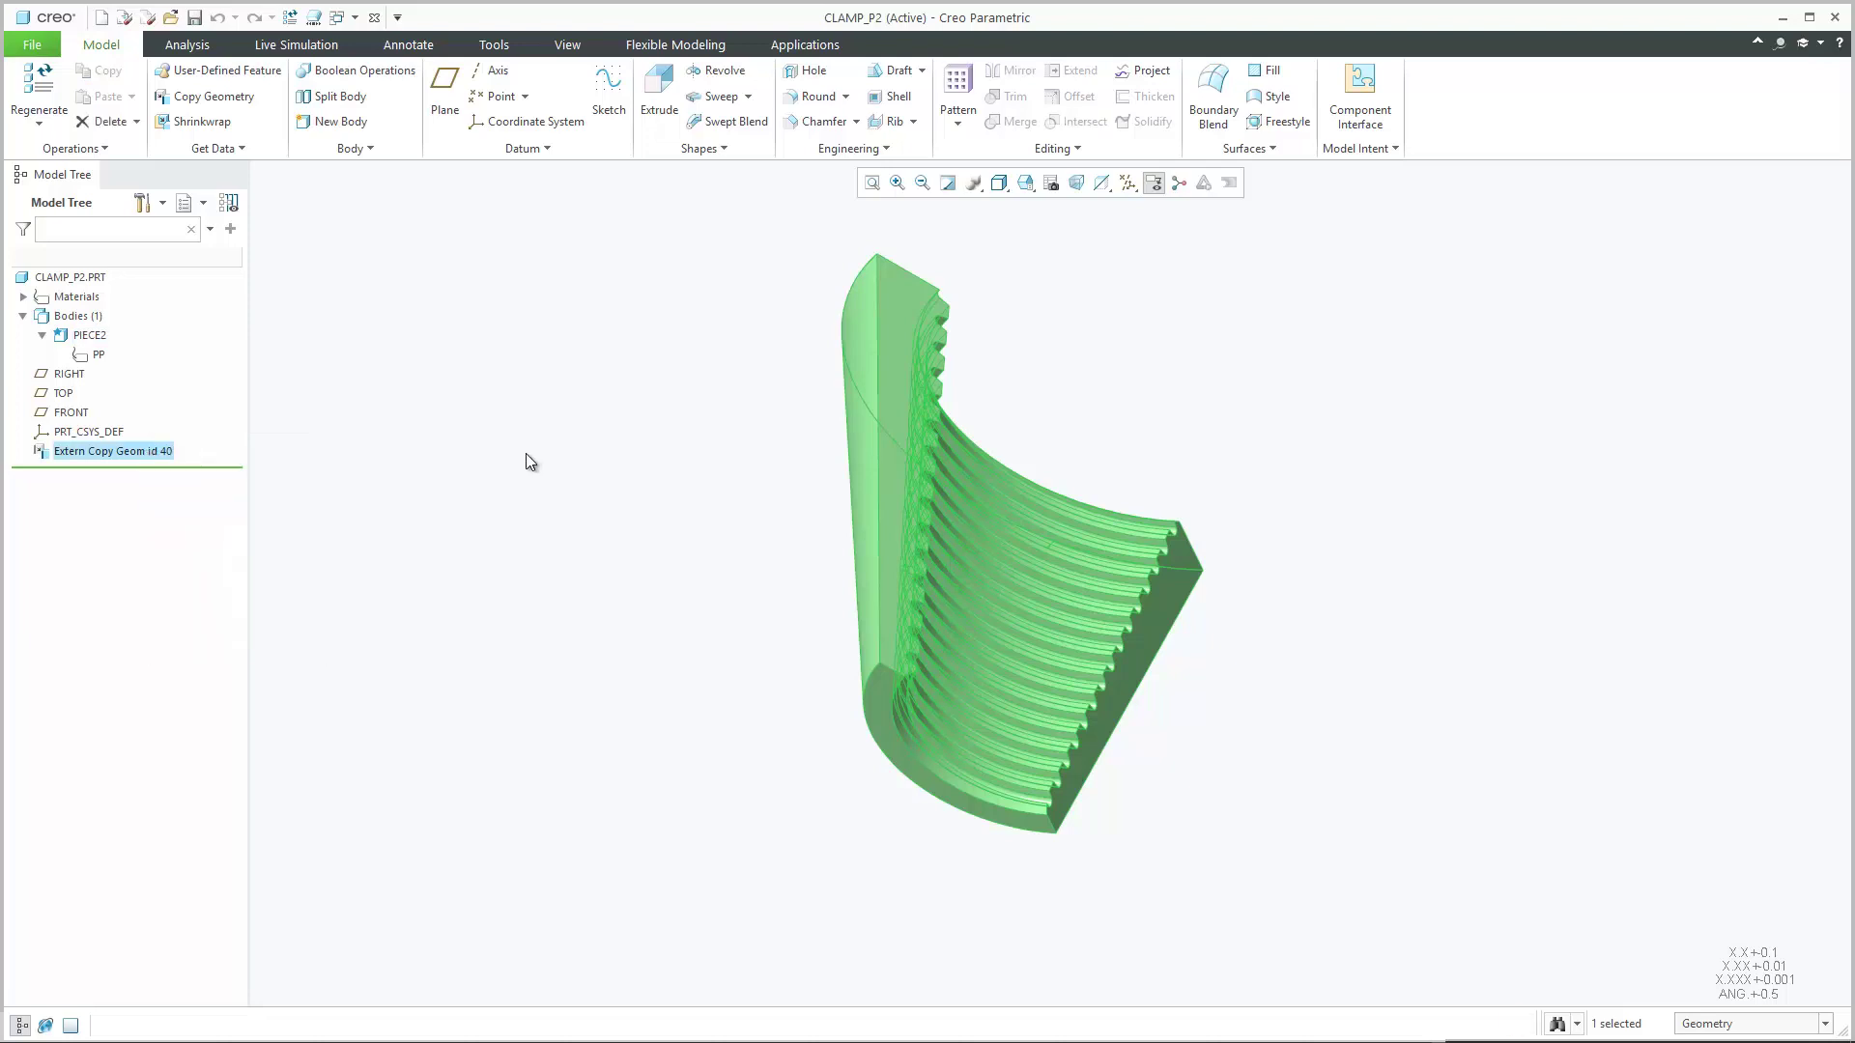
{"action": "left_click", "coordinate": [353, 16]}
In CLAMP_MASTER, insert a D 1.00 chamfer on the front edge before Extrude 1
{"action": "left_click", "coordinate": [413, 112]}
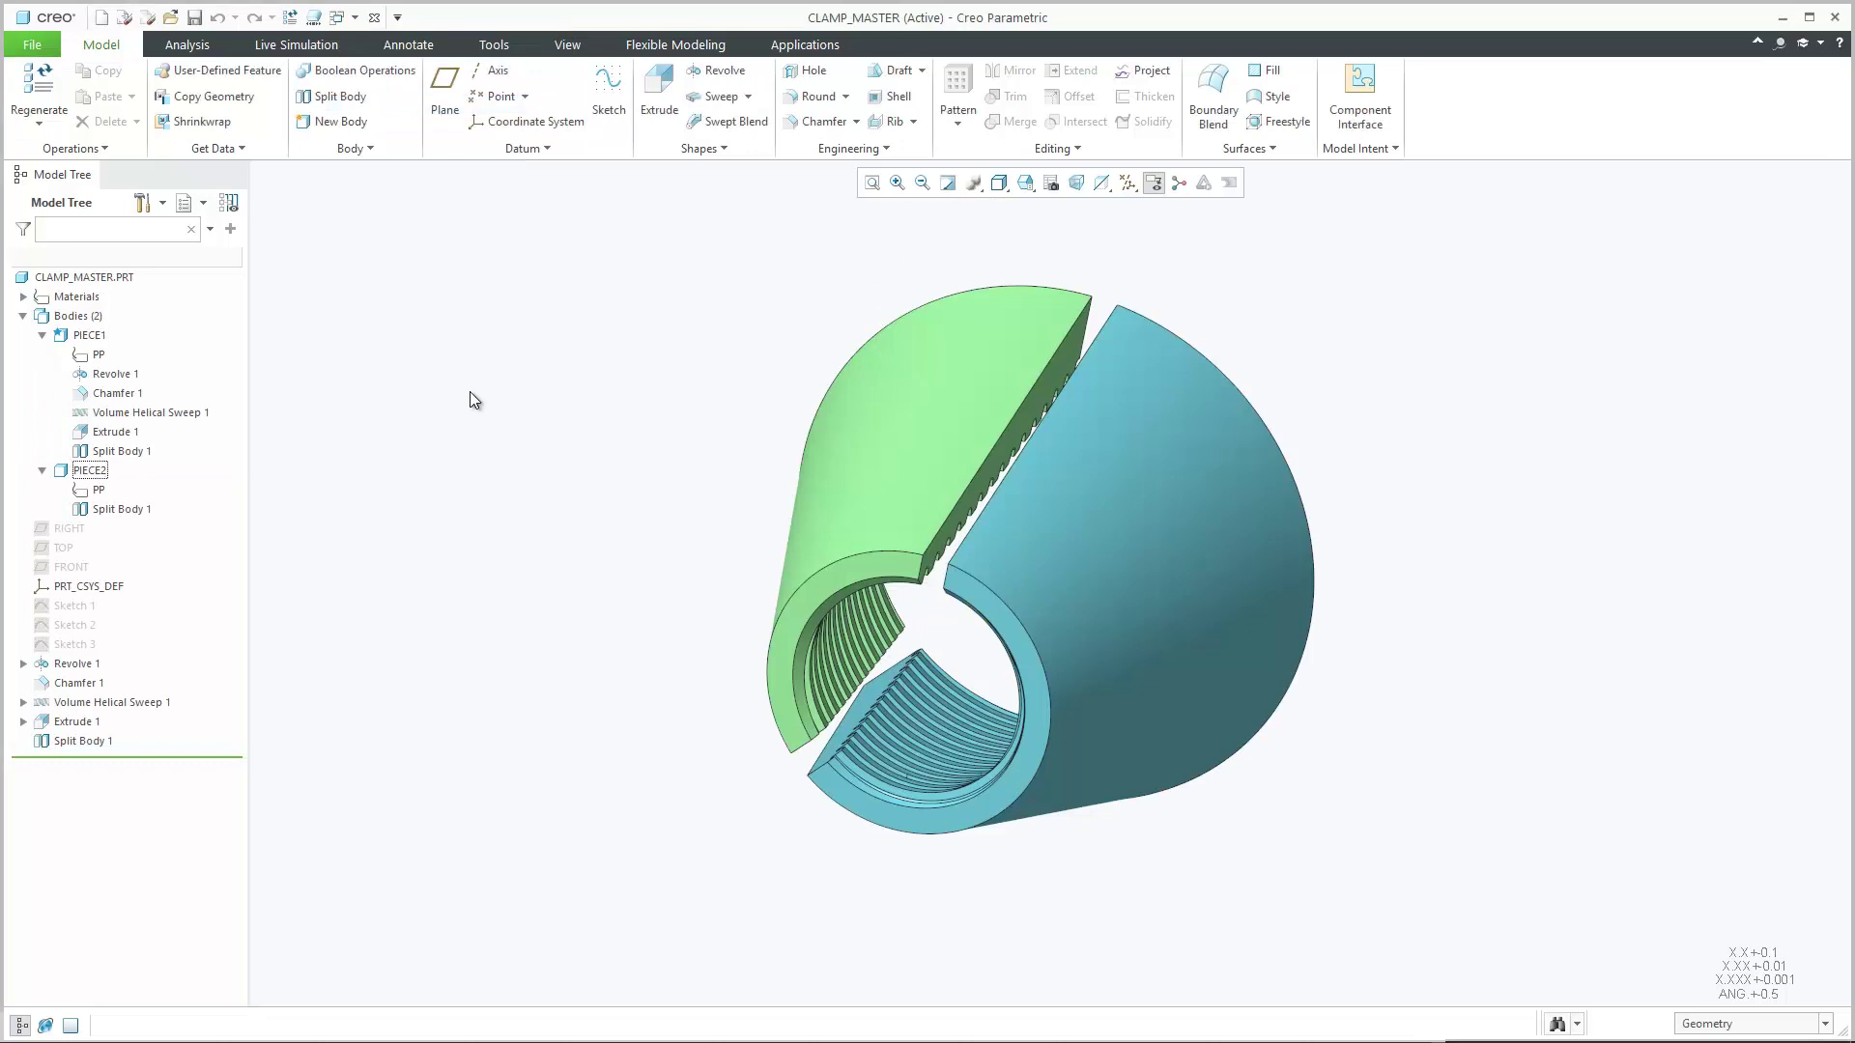
{"action": "left_click_drag", "start_coordinate": [151, 759], "coordinate": [145, 564]}
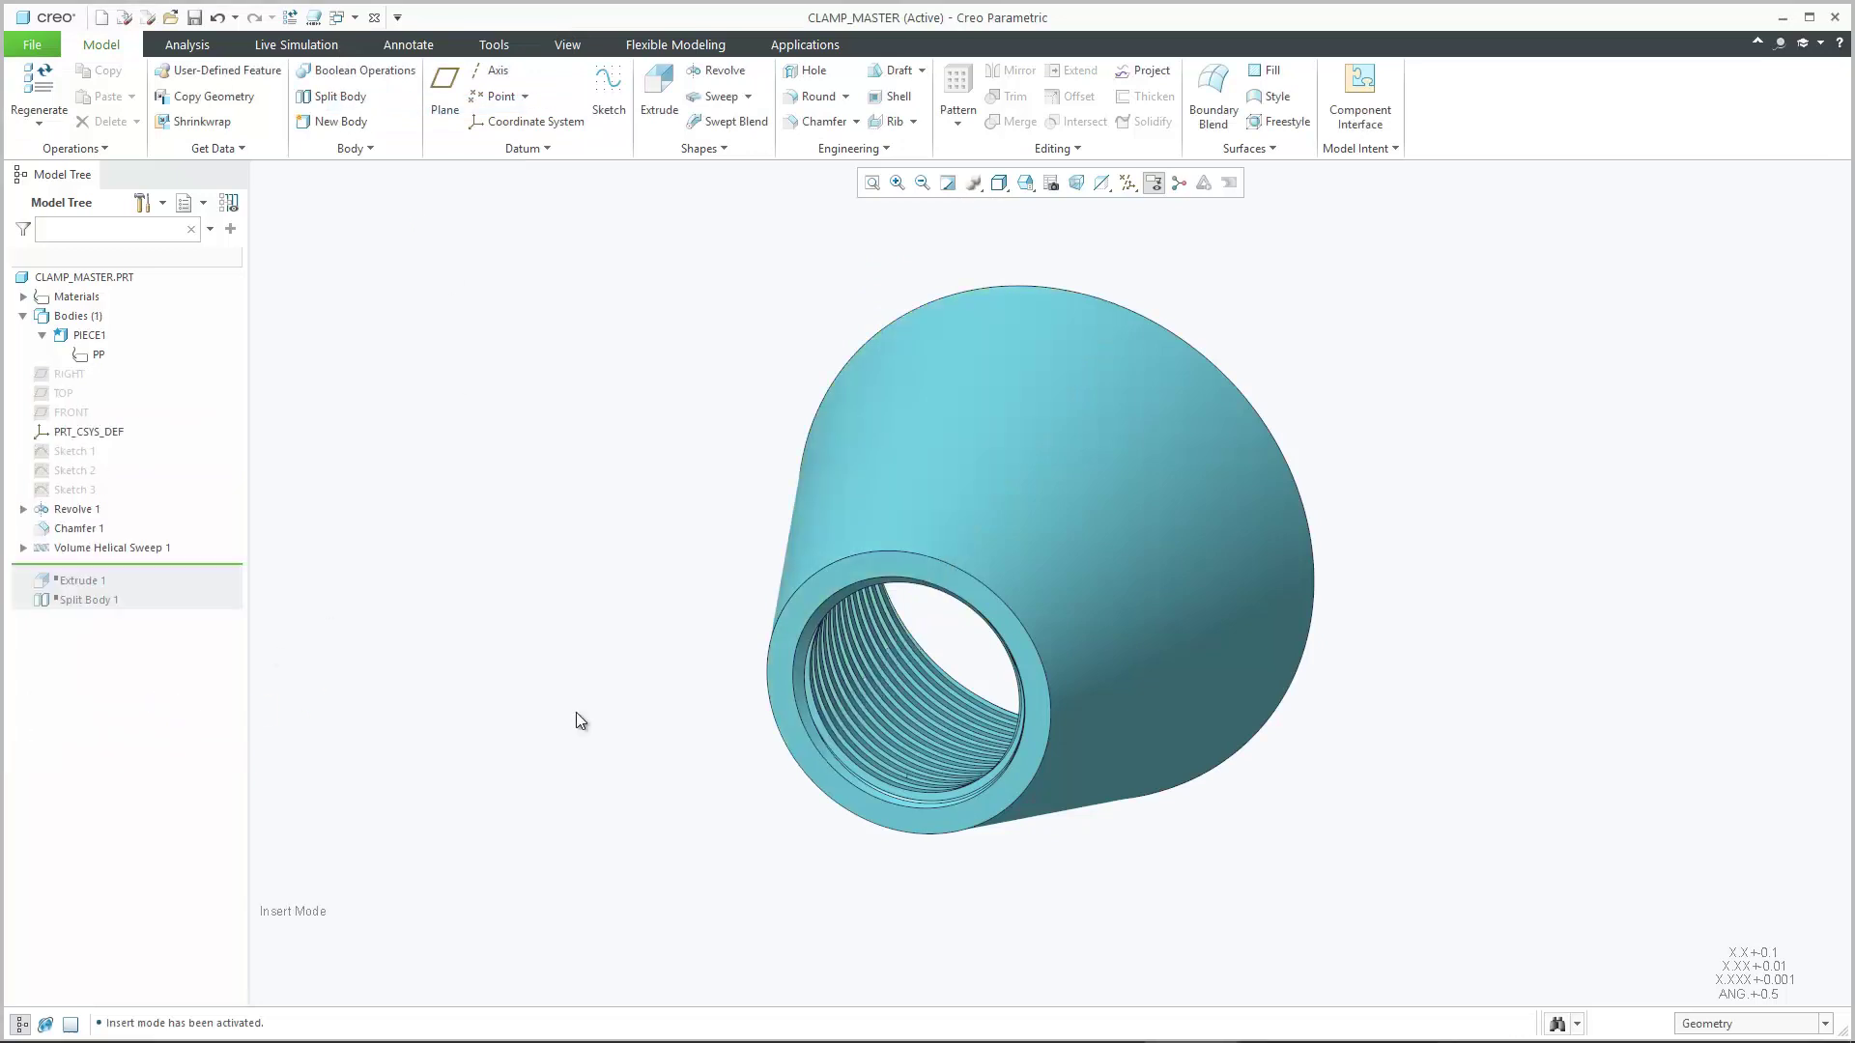
{"action": "left_click", "coordinate": [812, 577]}
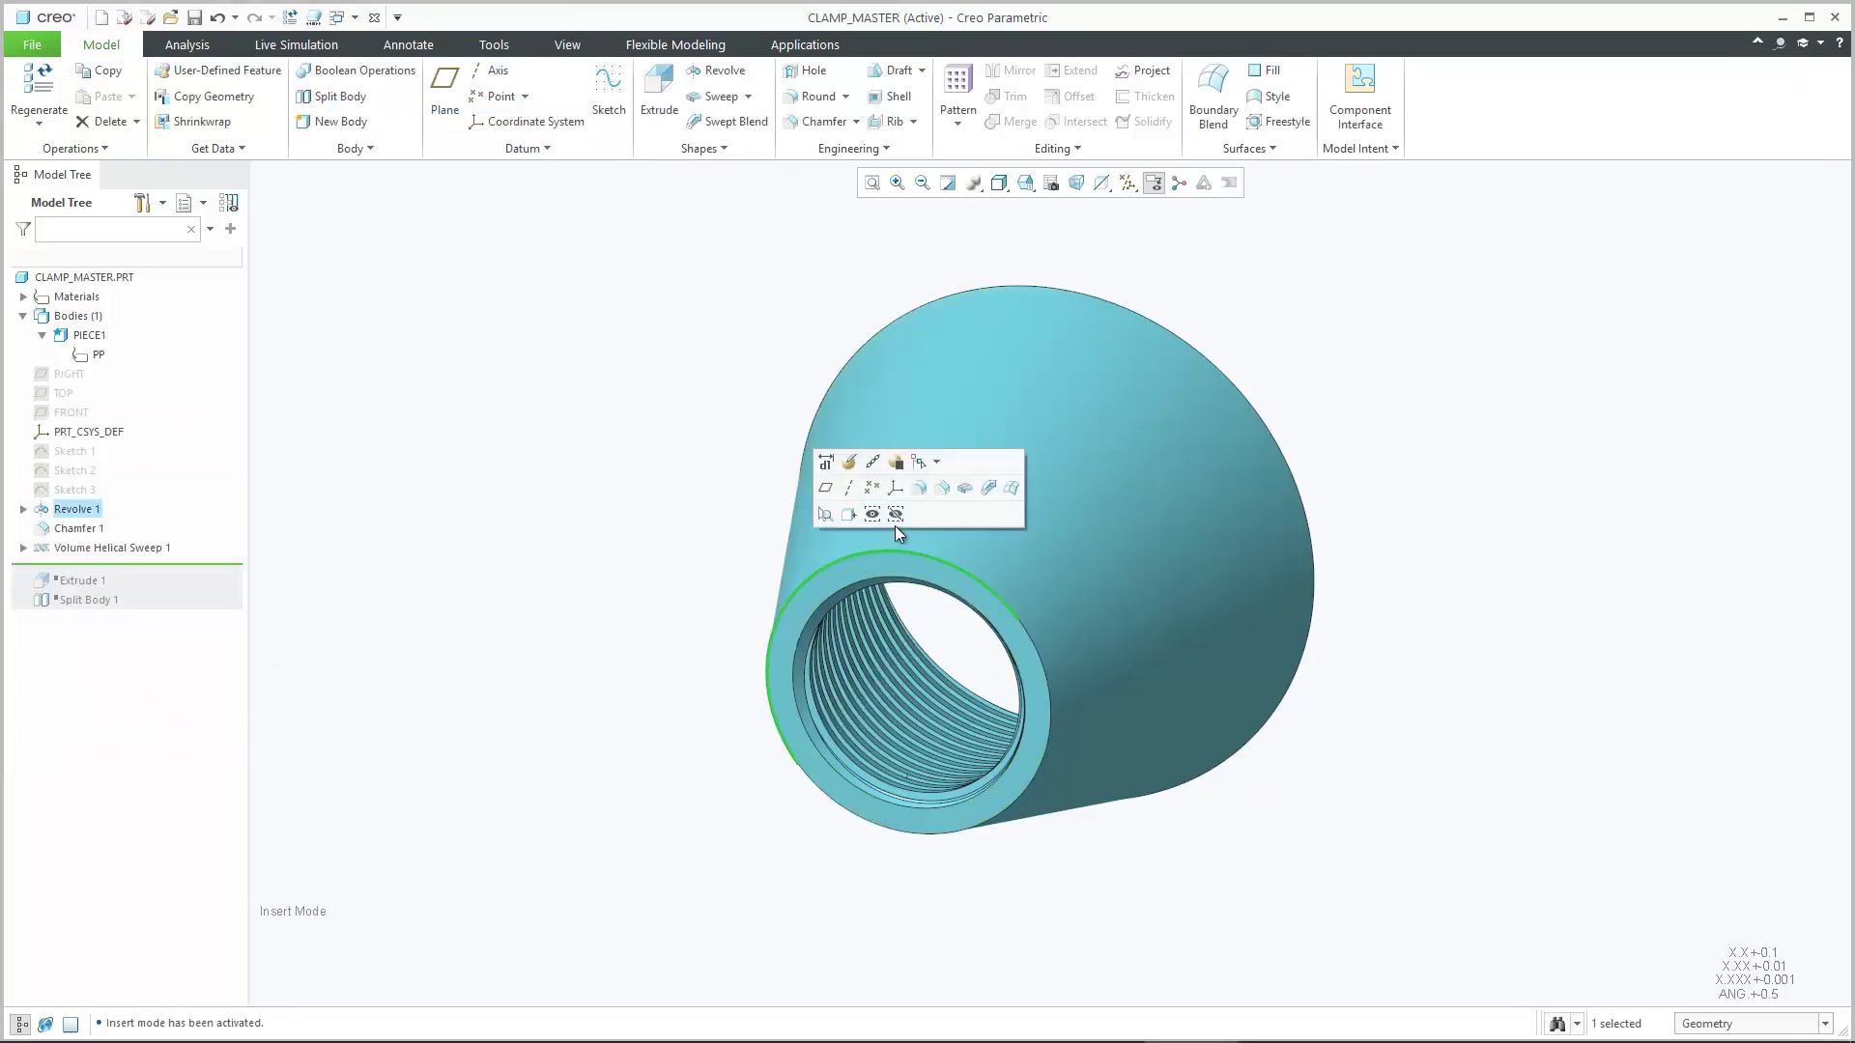
{"action": "left_click", "coordinate": [935, 485]}
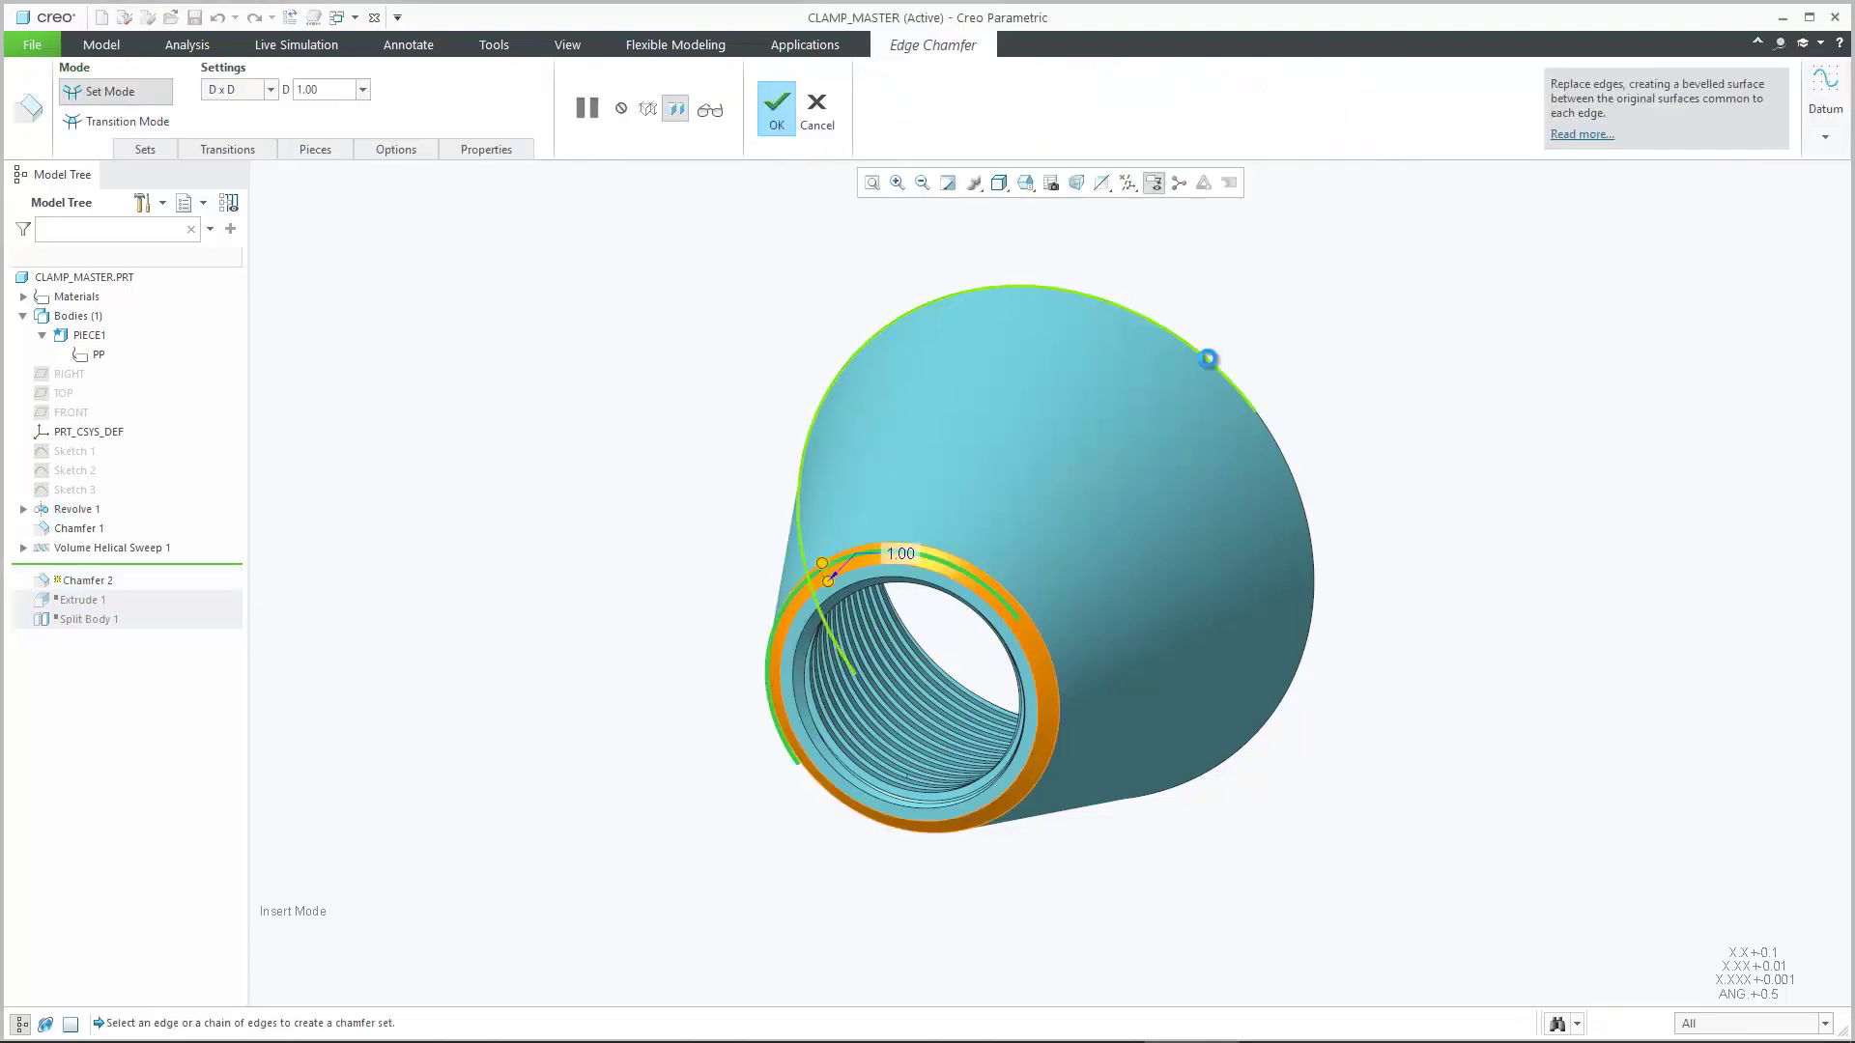
{"action": "middle_click", "coordinate": [778, 278]}
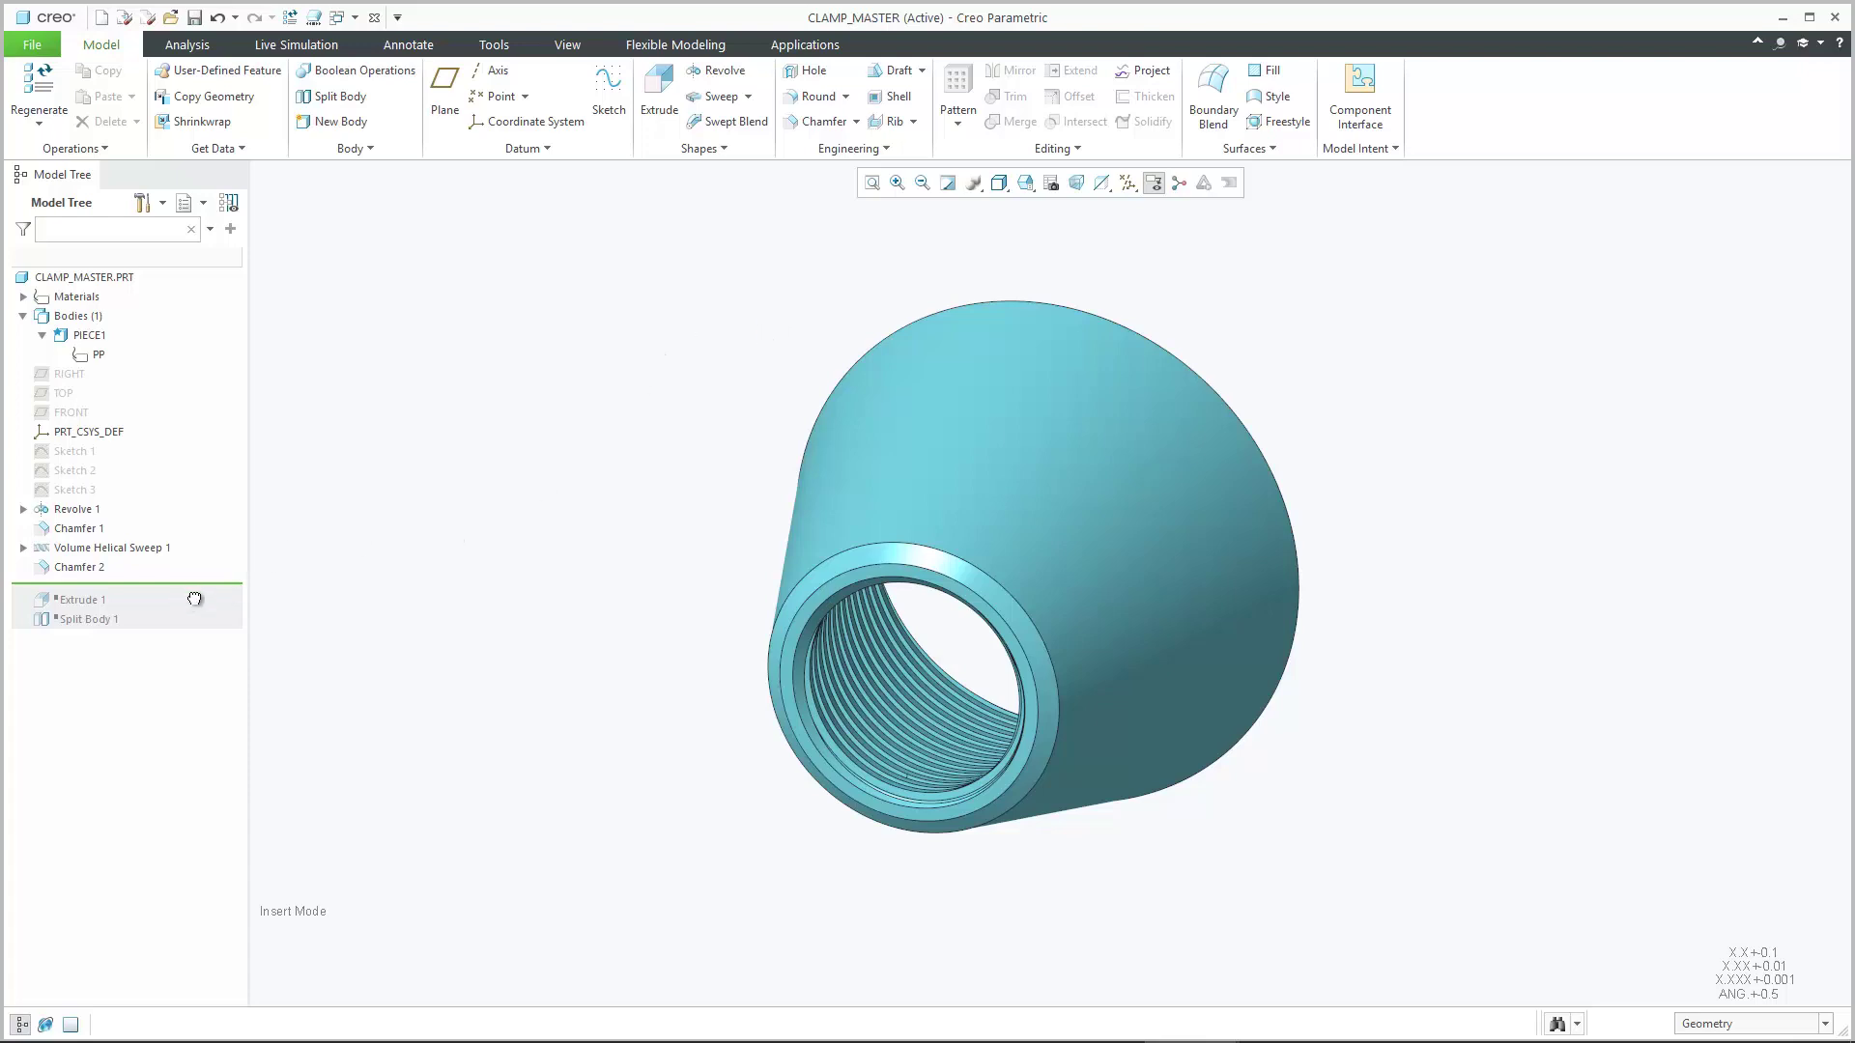
{"action": "left_click_drag", "start_coordinate": [195, 598], "coordinate": [122, 629]}
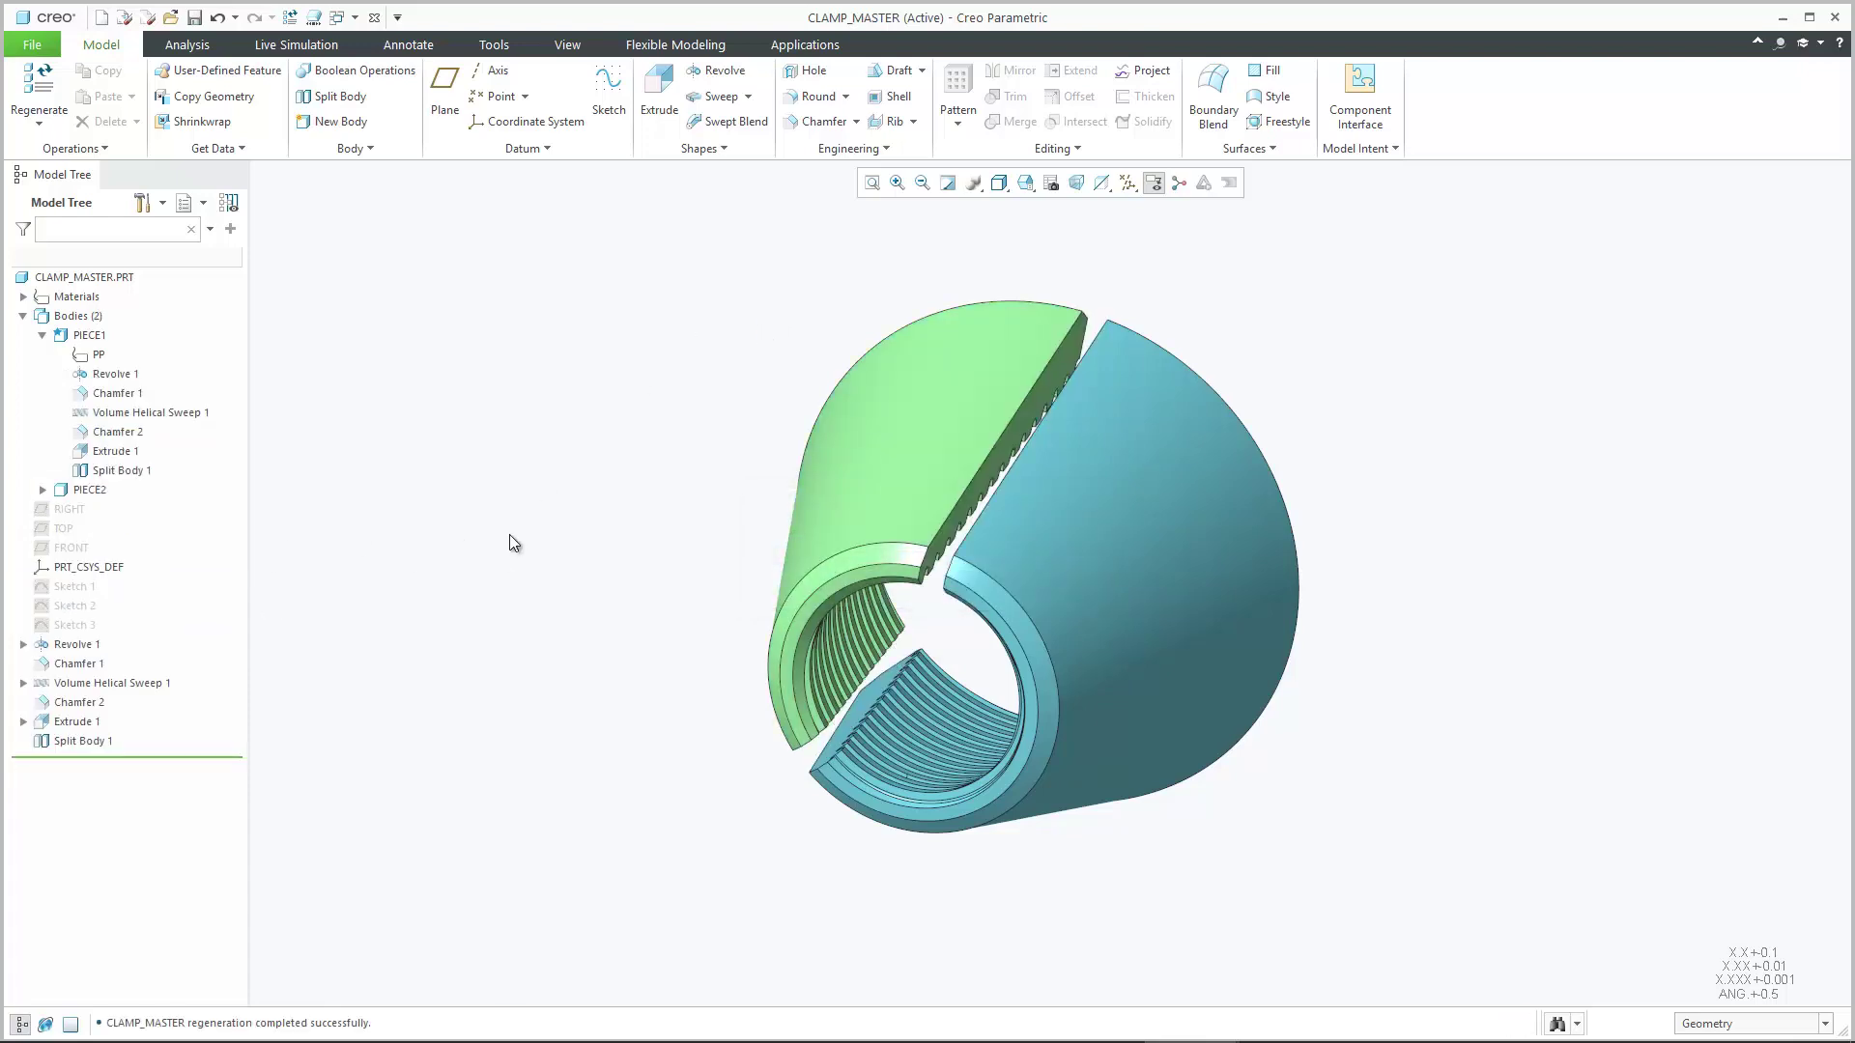
Update CLAMP_P1's Extern Copy Geom from the master, then switch to CLAMP_P2
{"action": "key", "text": "ctrl+d"}
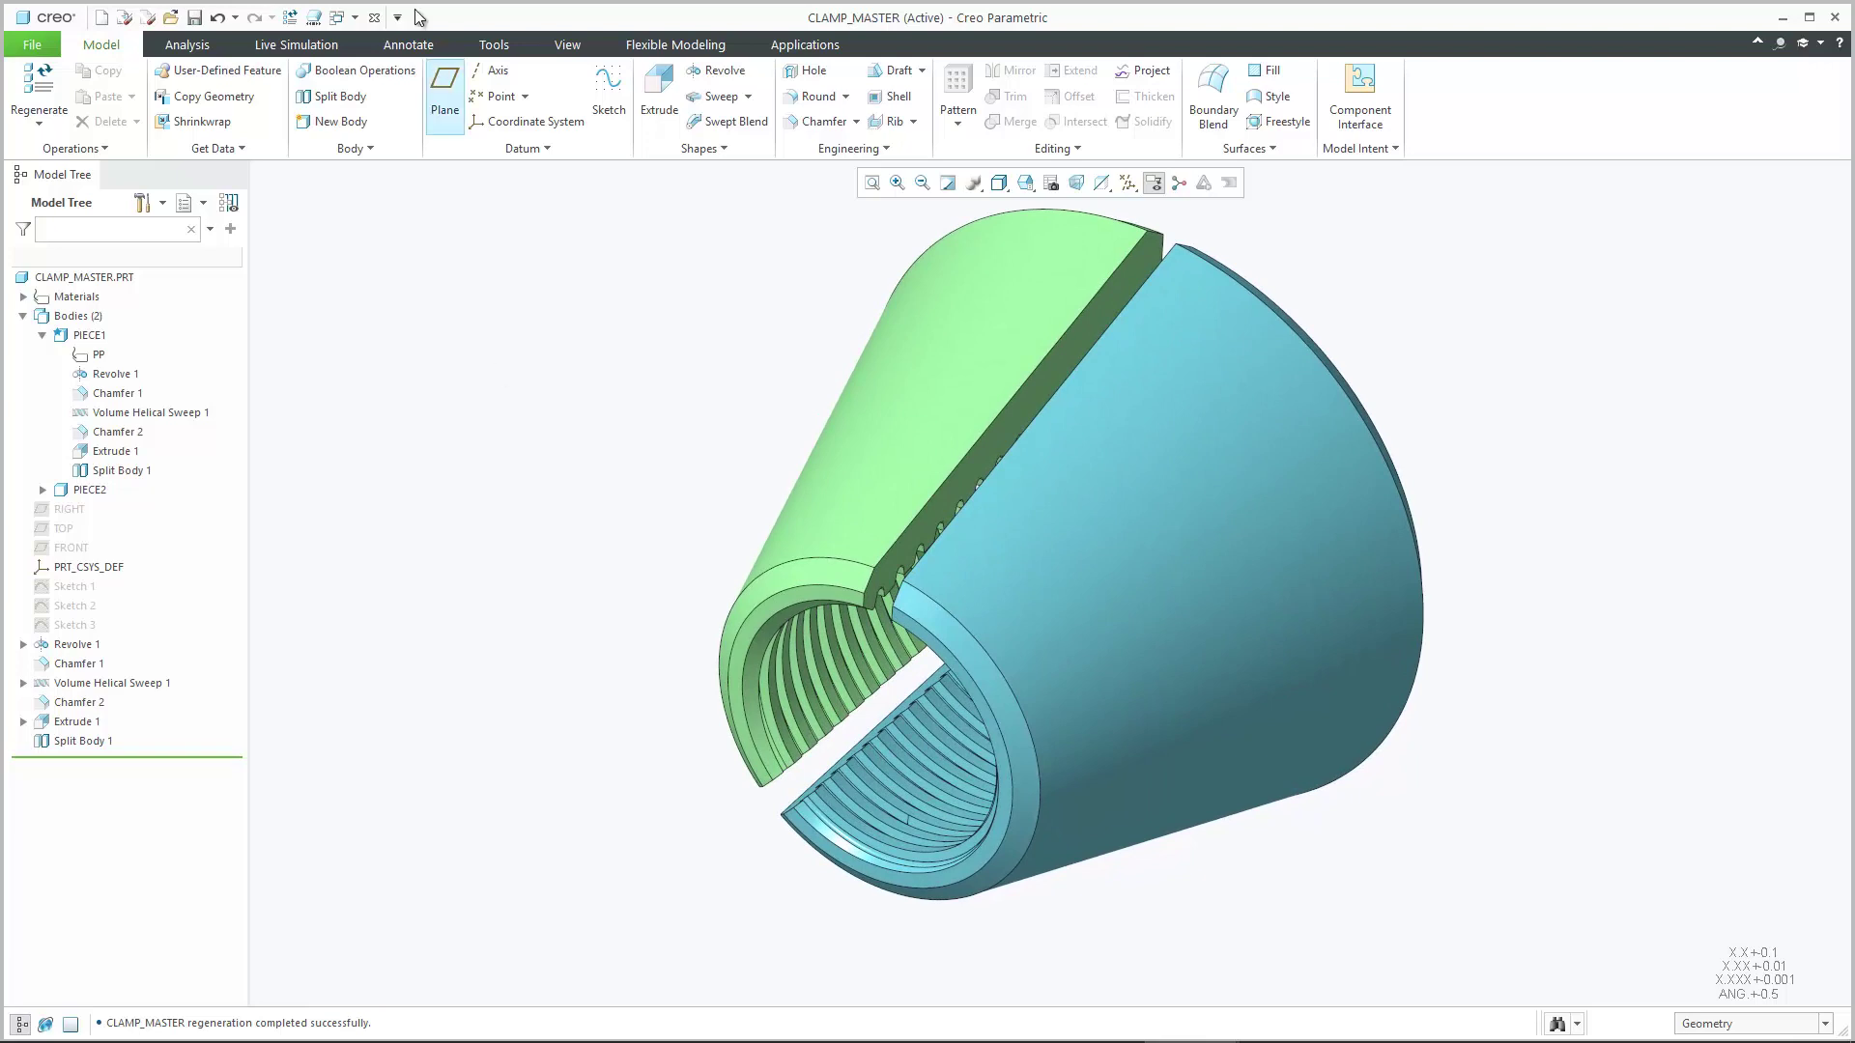
{"action": "left_click", "coordinate": [351, 17]}
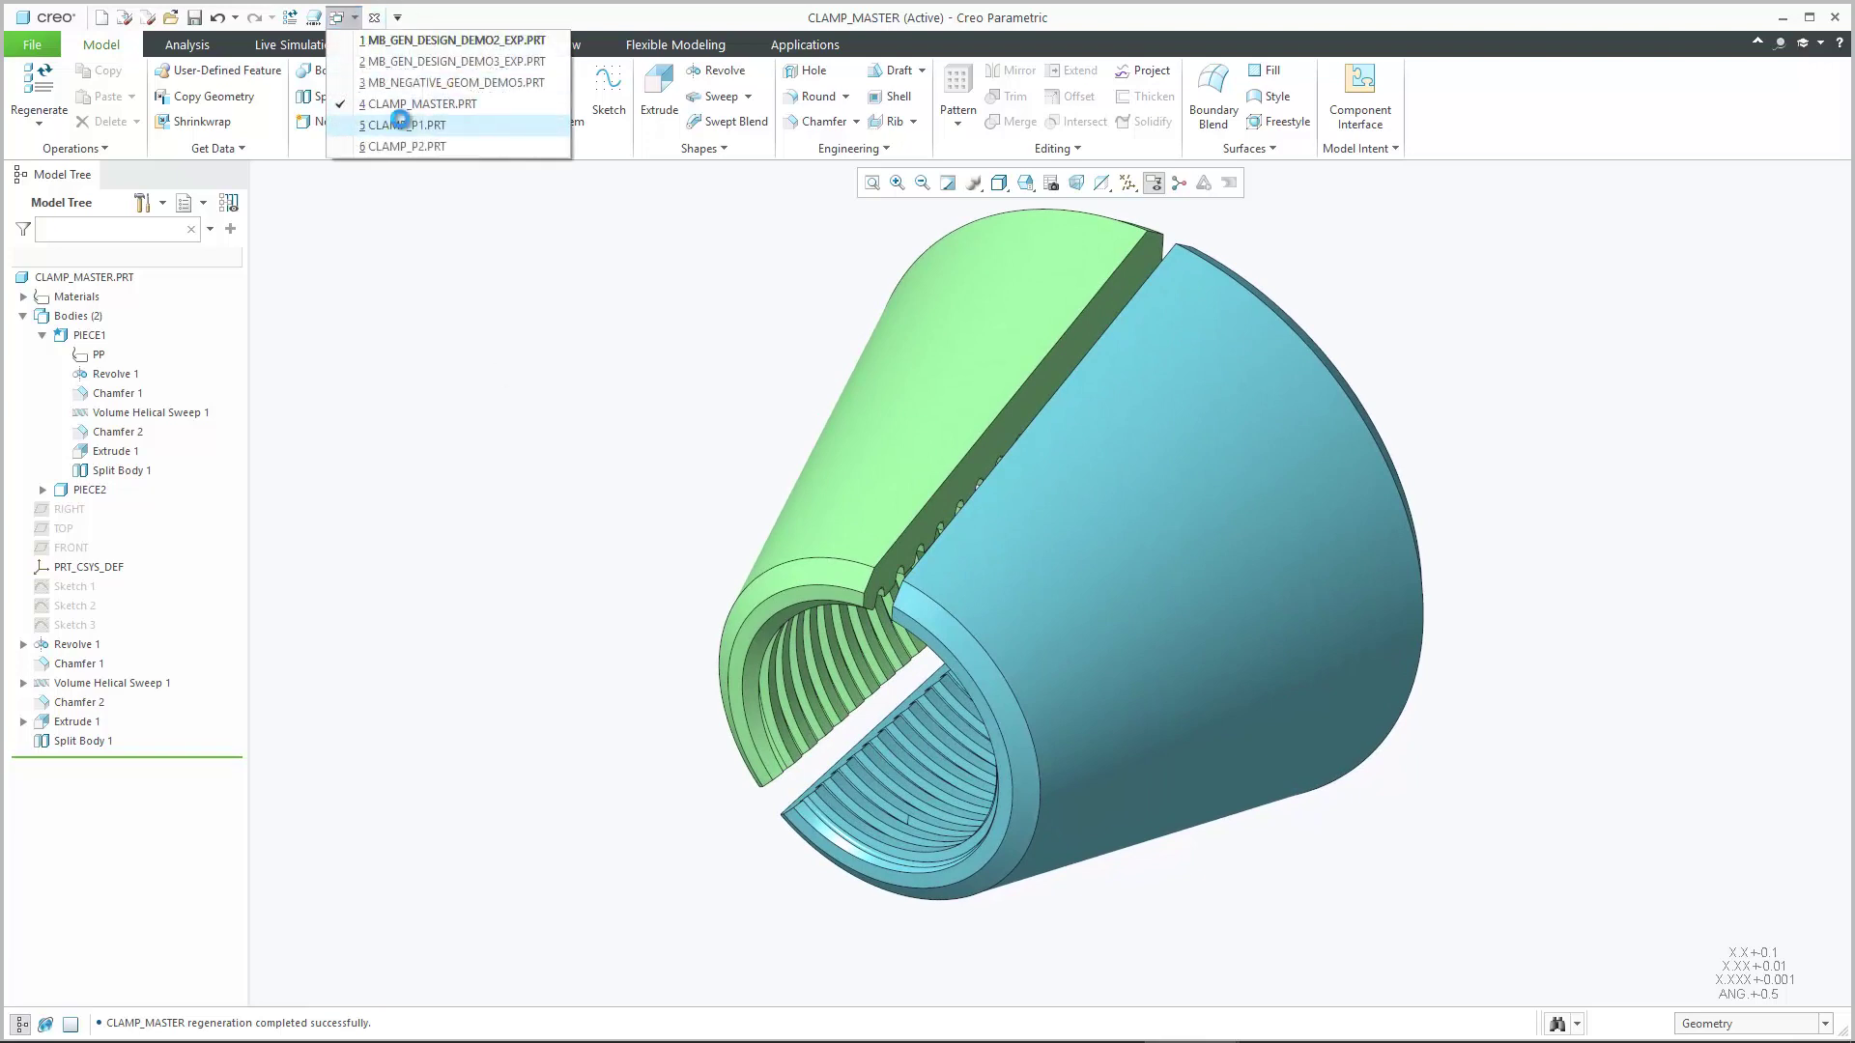
{"action": "left_click", "coordinate": [400, 126]}
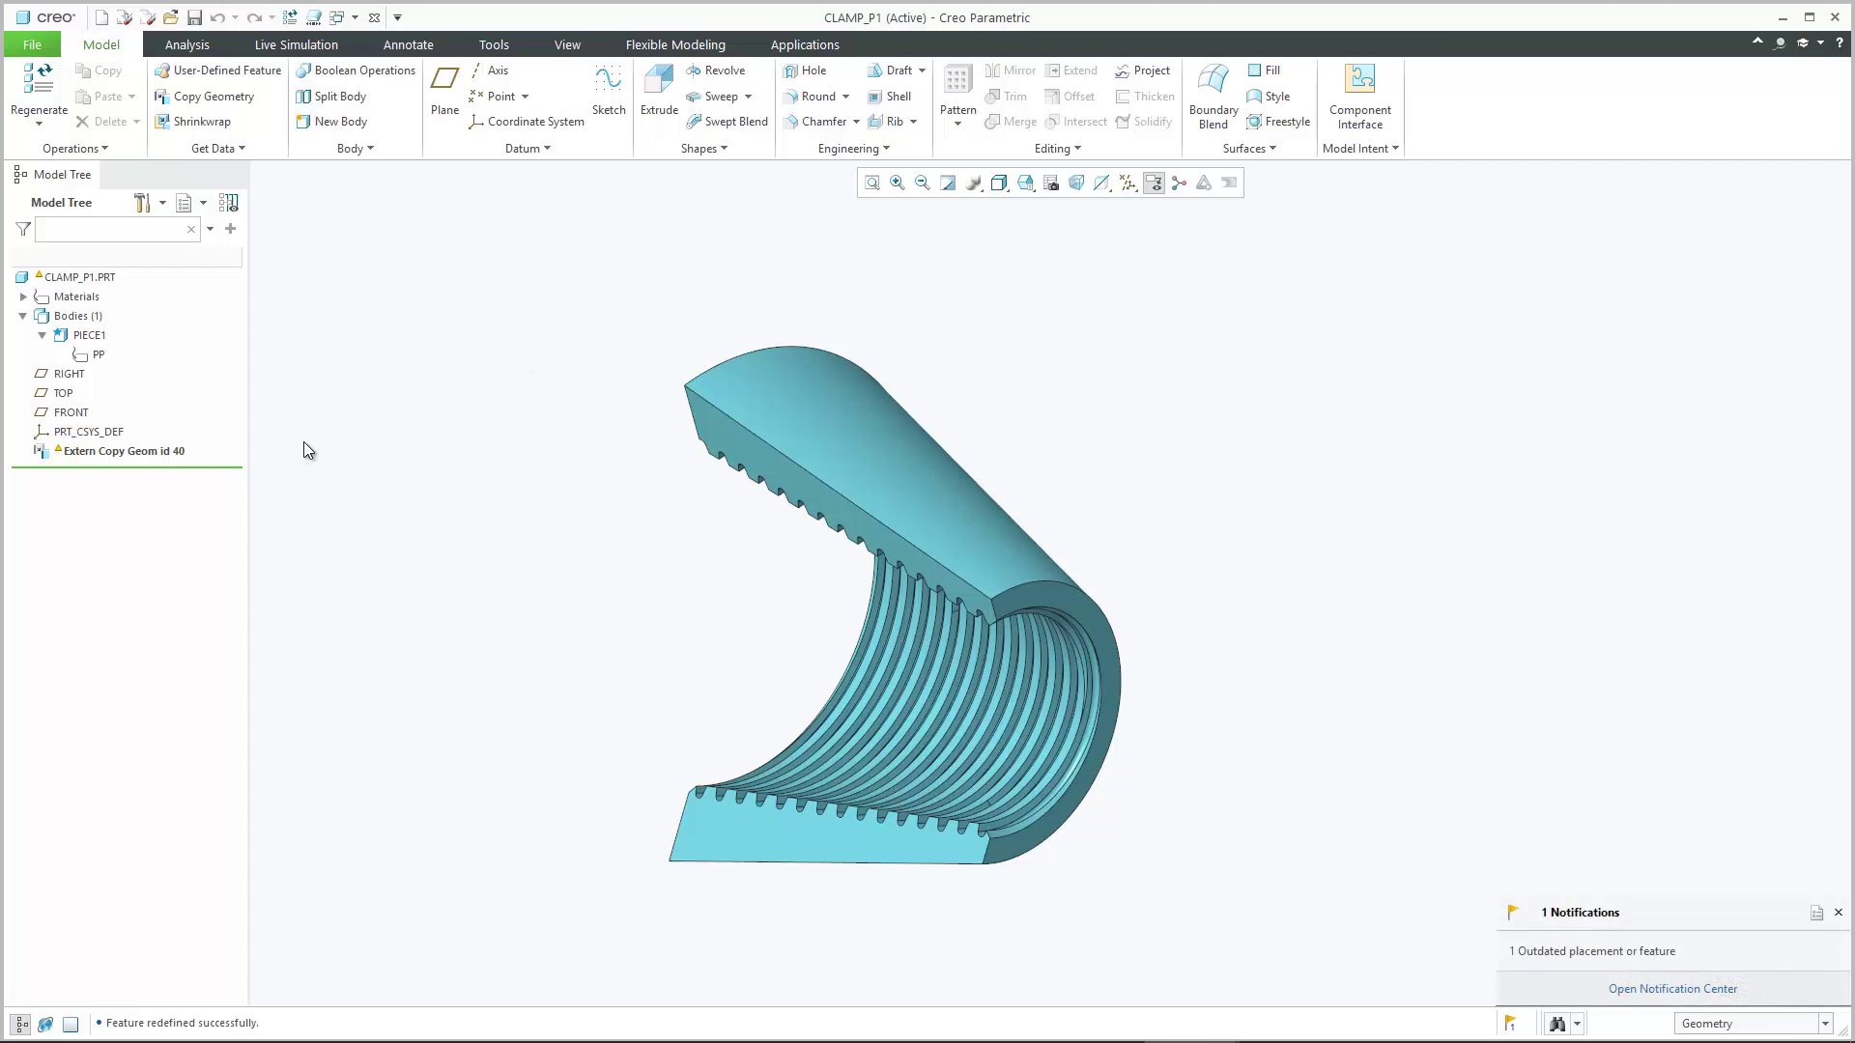
{"action": "right_click", "coordinate": [166, 454]}
{"action": "mouse_move", "coordinate": [242, 515]}
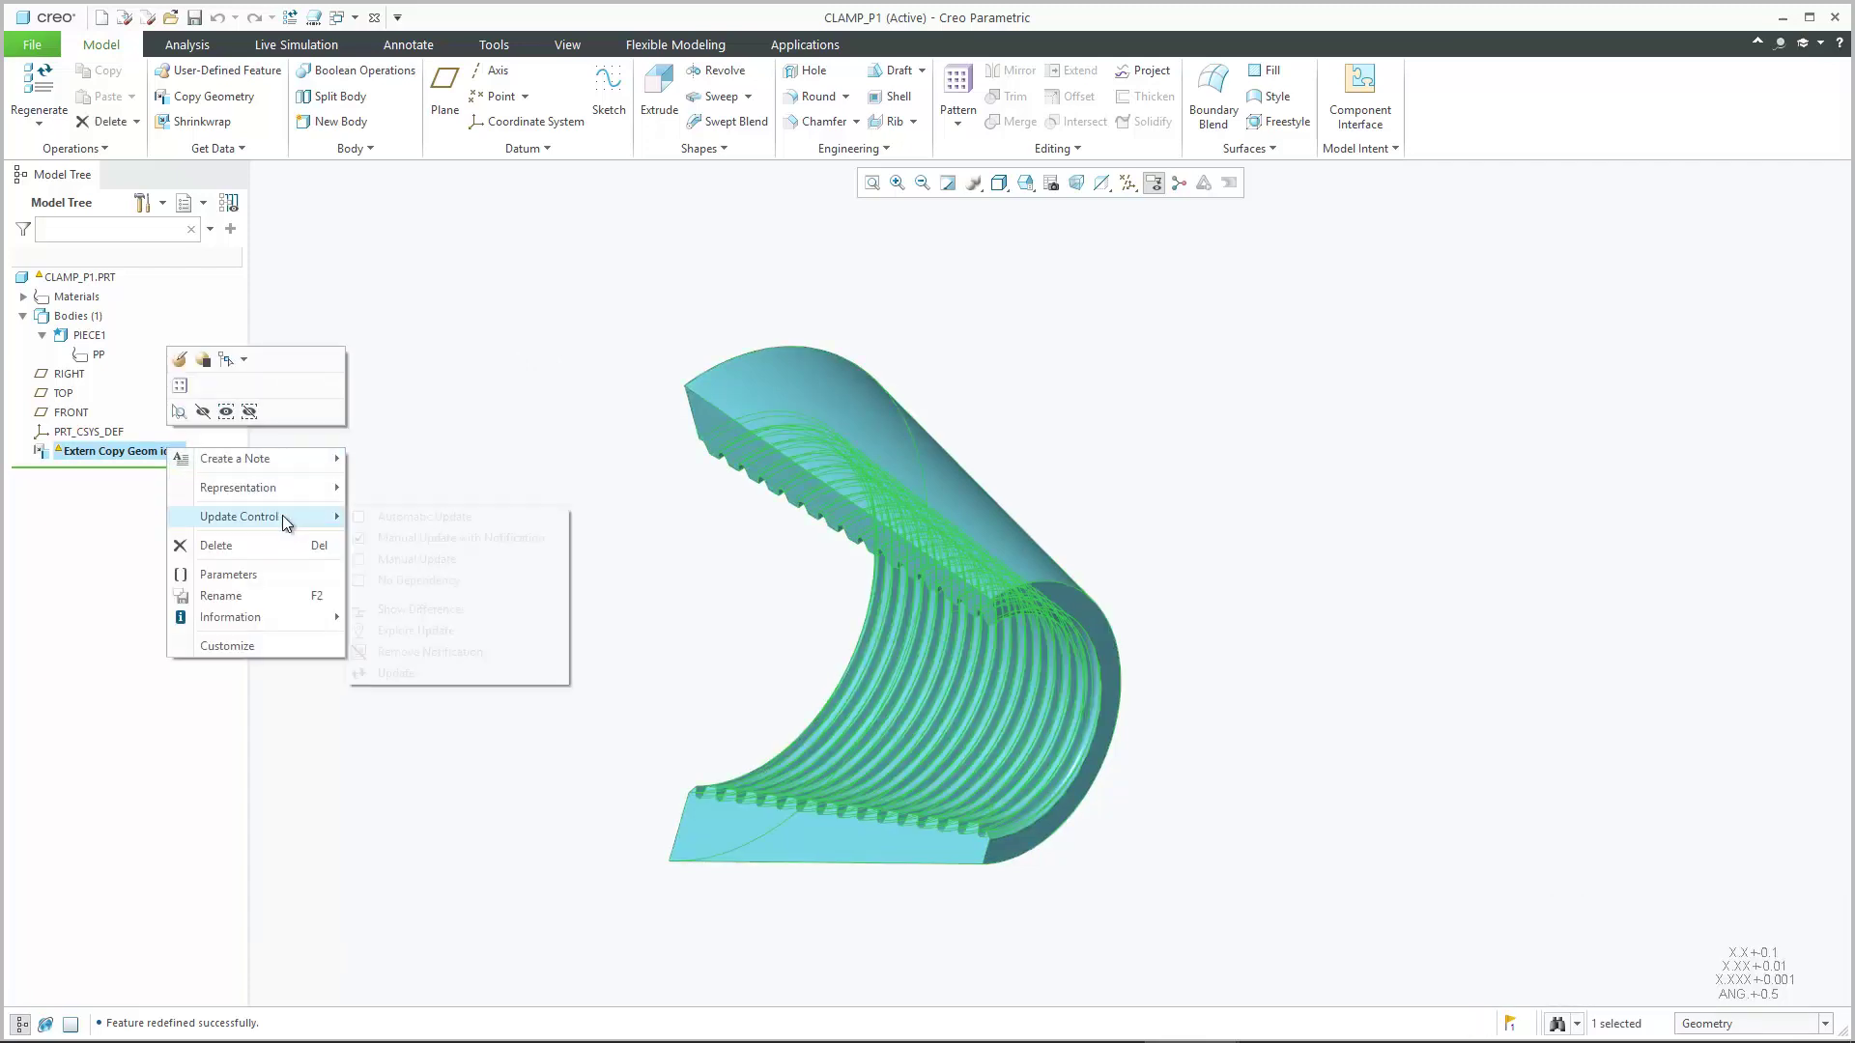
{"action": "left_click", "coordinate": [405, 676]}
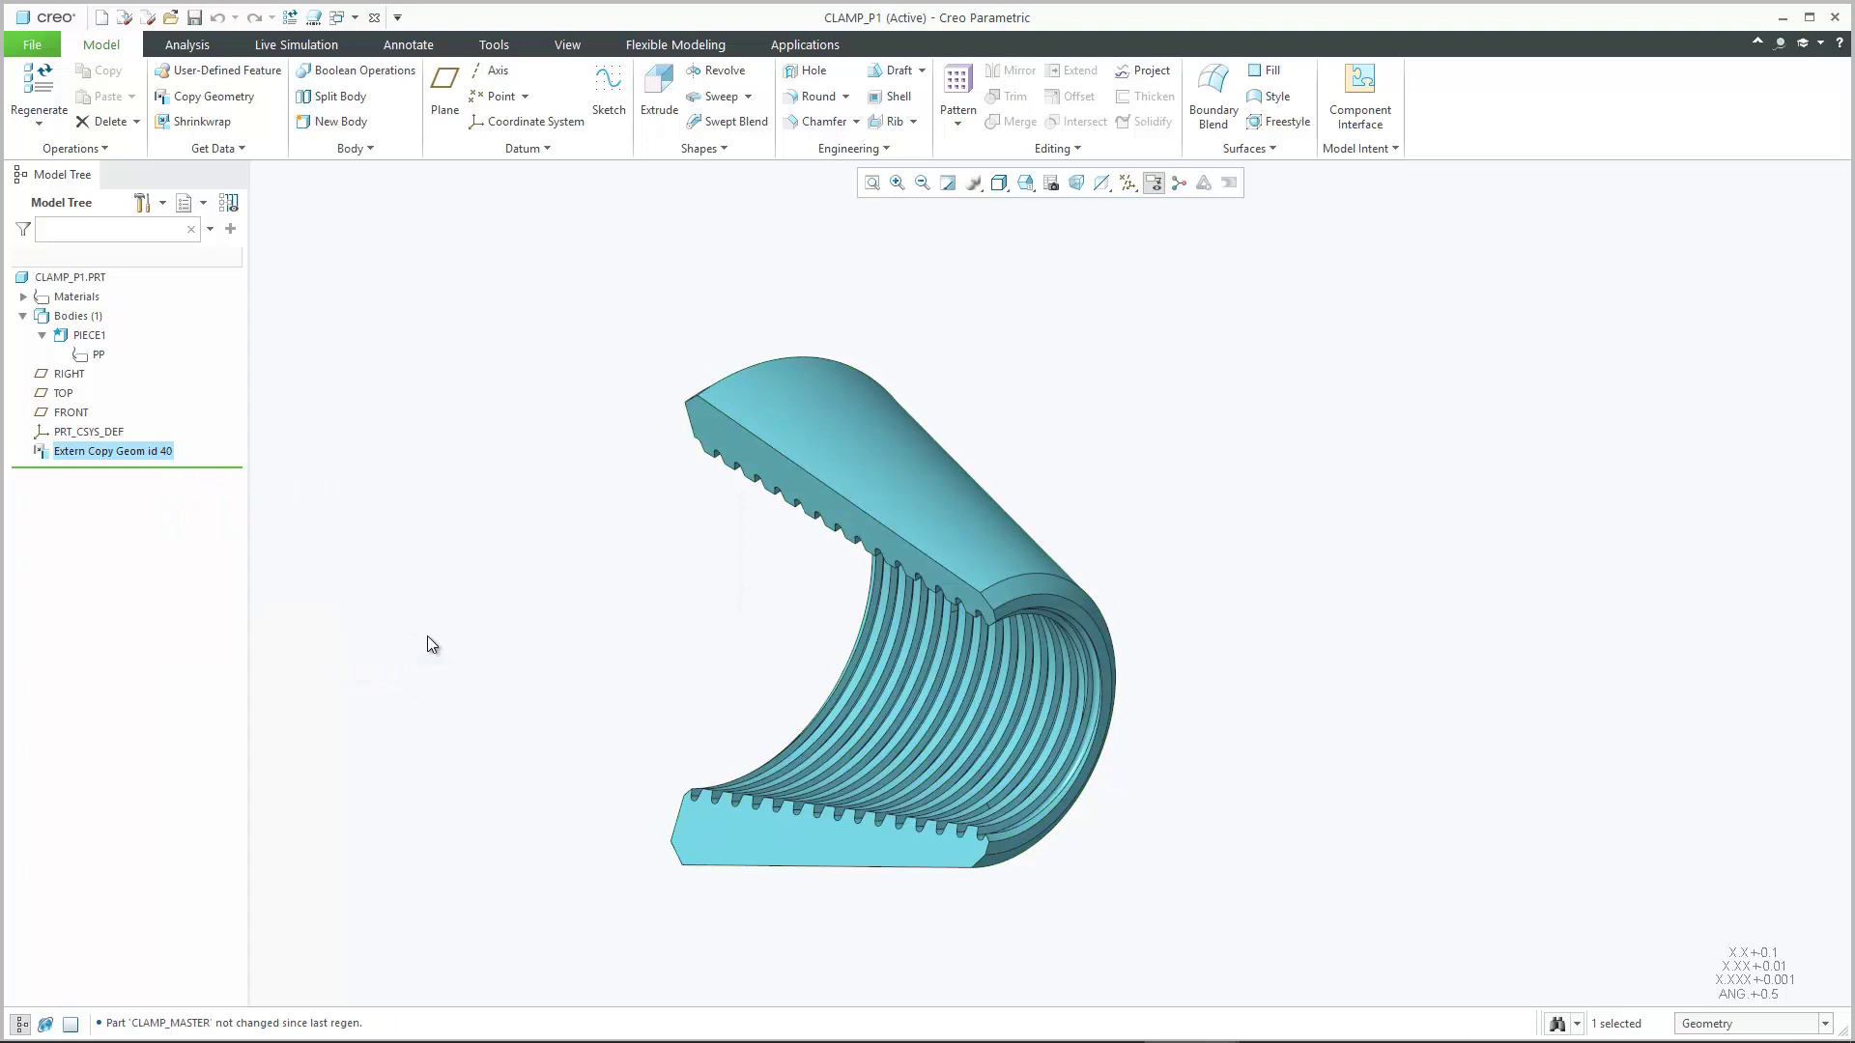
{"action": "left_click", "coordinate": [356, 17]}
{"action": "left_click", "coordinate": [397, 145]}
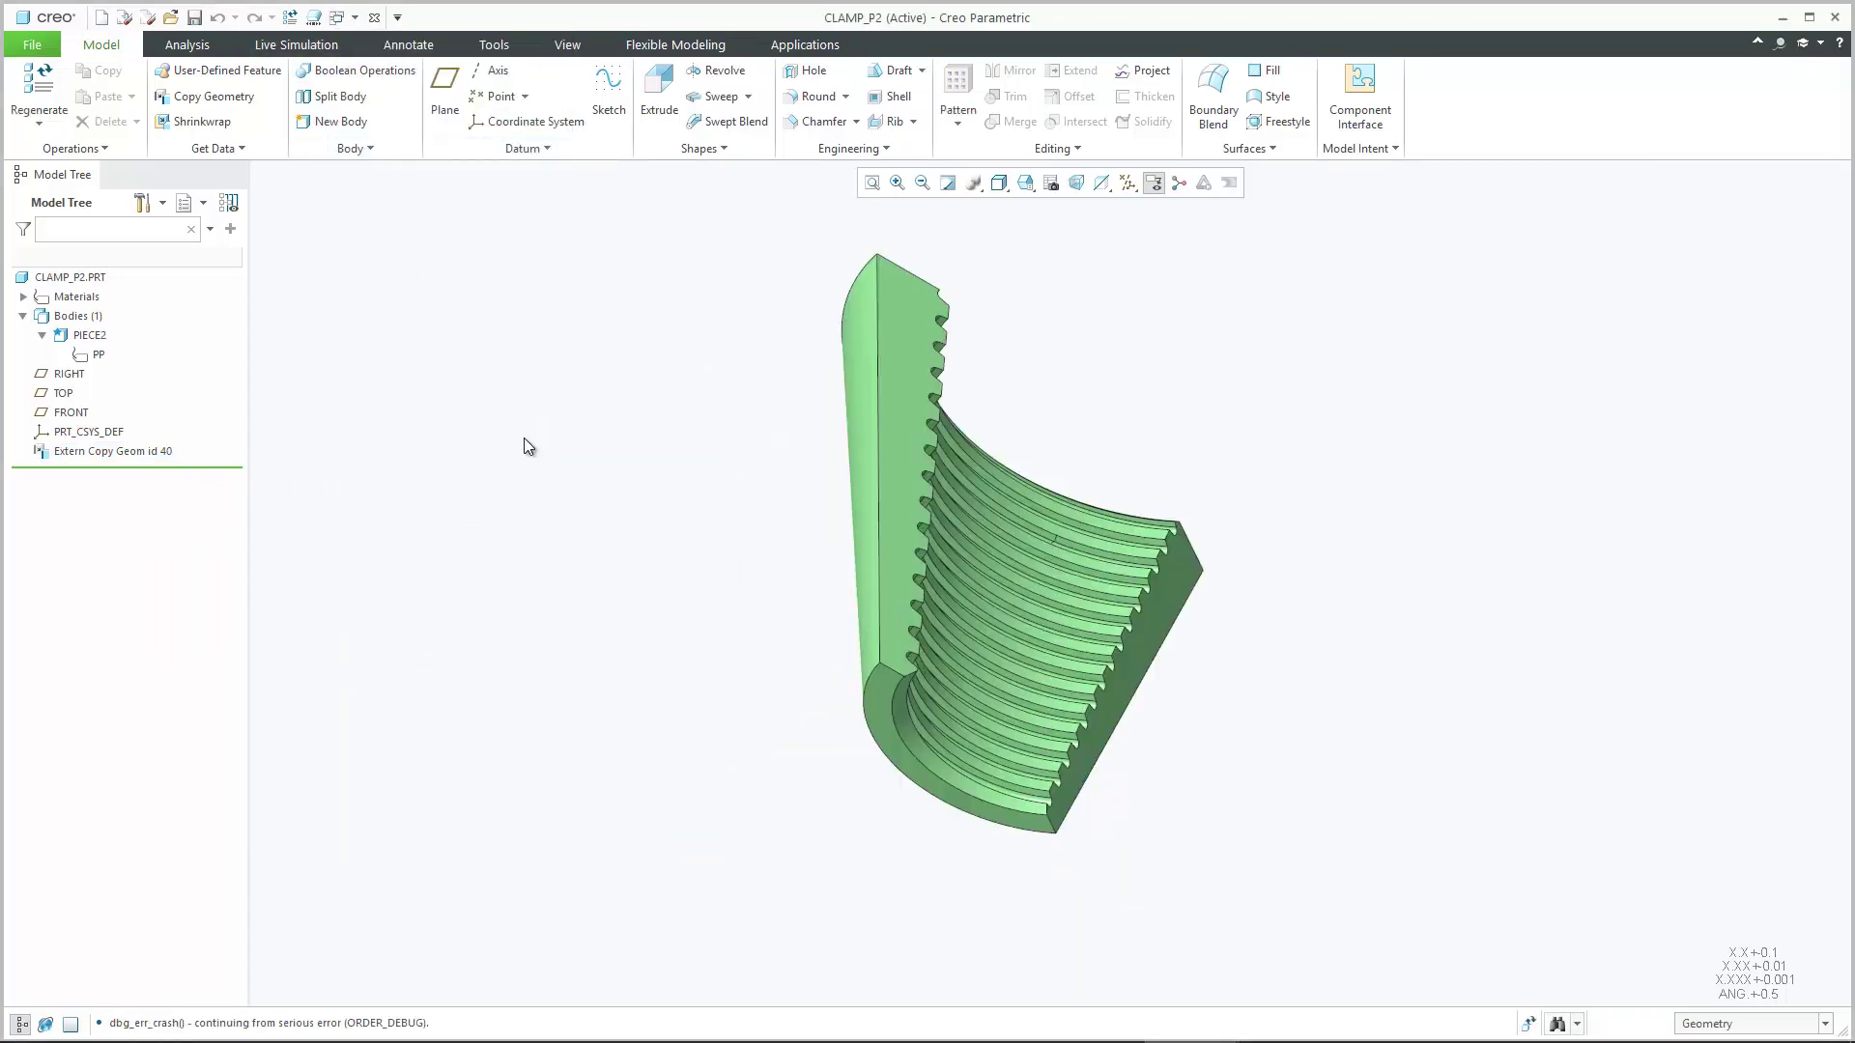